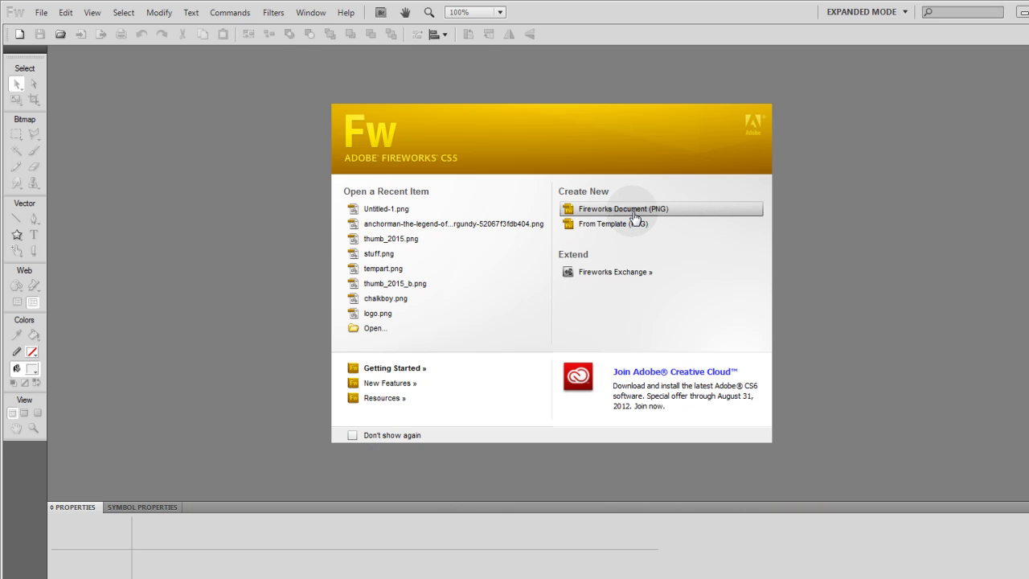
# - Create a new Fireworks document 800 x 550 pixels
pyautogui.click(634, 214)
pyautogui.write('800')
pyautogui.click(508, 256)
pyautogui.moveTo(509, 256); pyautogui.dragTo(471, 254)
pyautogui.write('55')
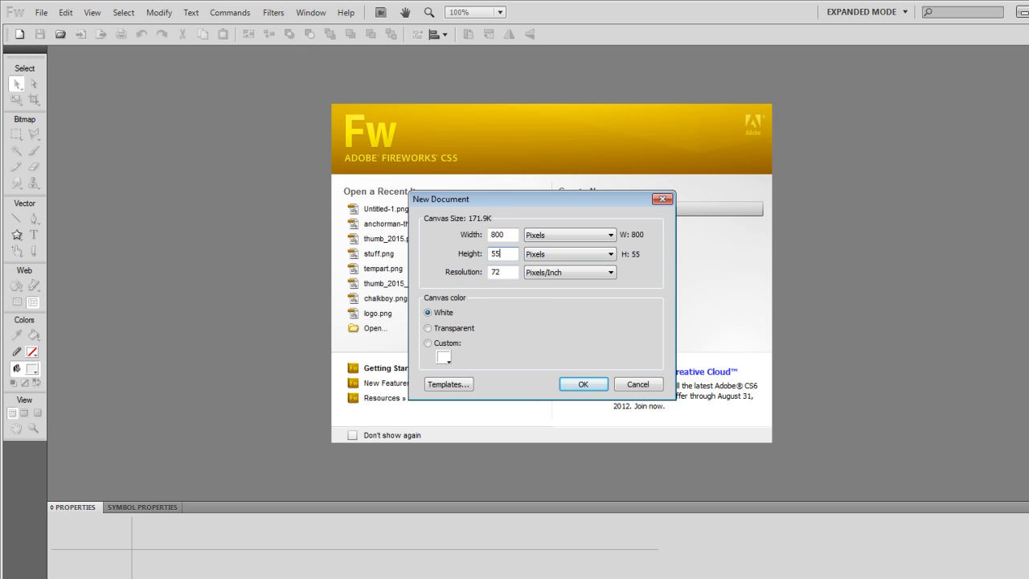
pyautogui.write('0')
pyautogui.click(589, 384)
# - Resize the canvas height to 500 pixels, making it 800 x 500
pyautogui.hotkey('ctrl', 'alt', 'c')
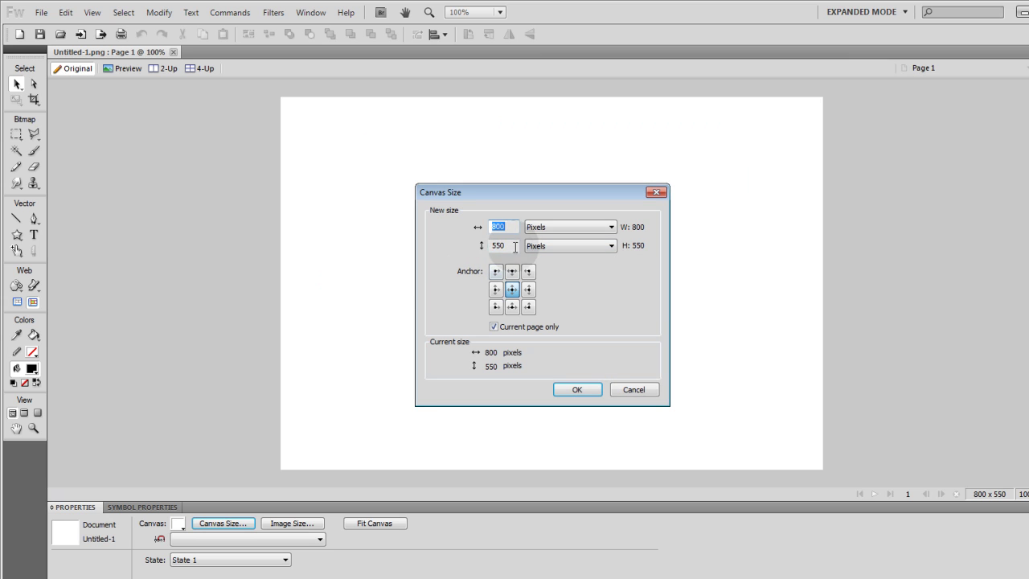
pyautogui.doubleClick(515, 246)
pyautogui.click(577, 390)
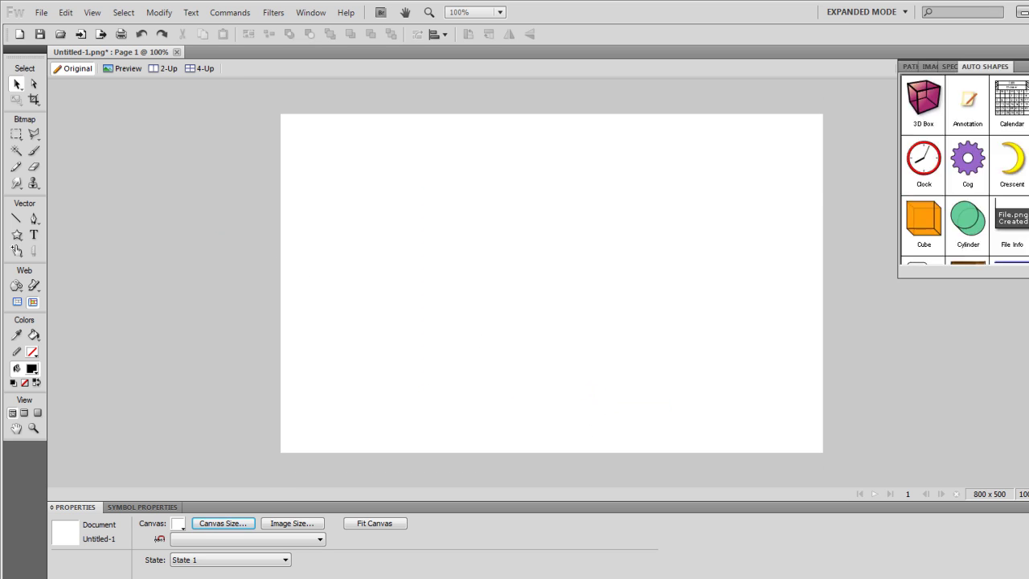
# - Drag a Heart from the Auto Shapes panel onto the canvas
pyautogui.click(310, 13)
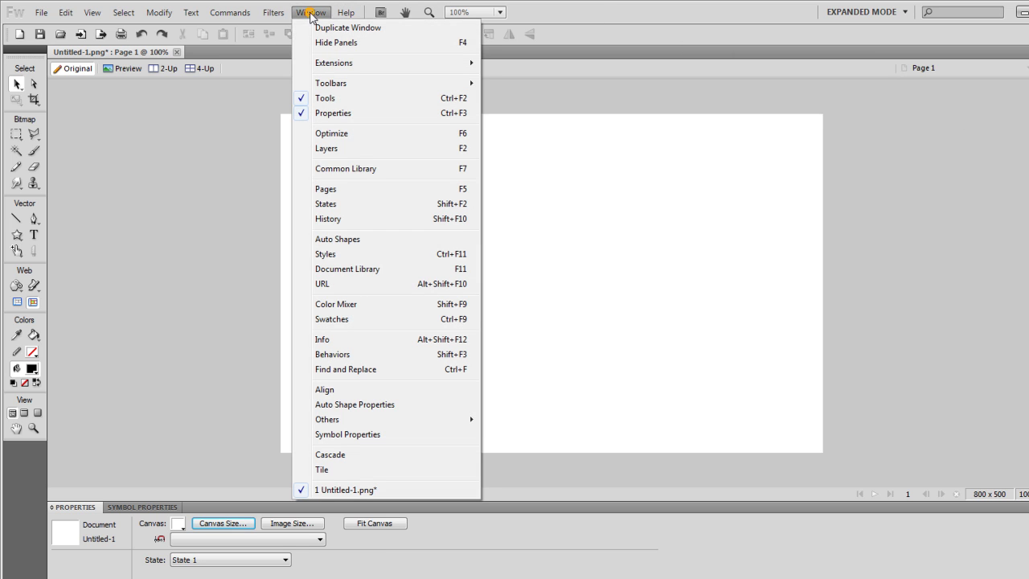
pyautogui.click(352, 241)
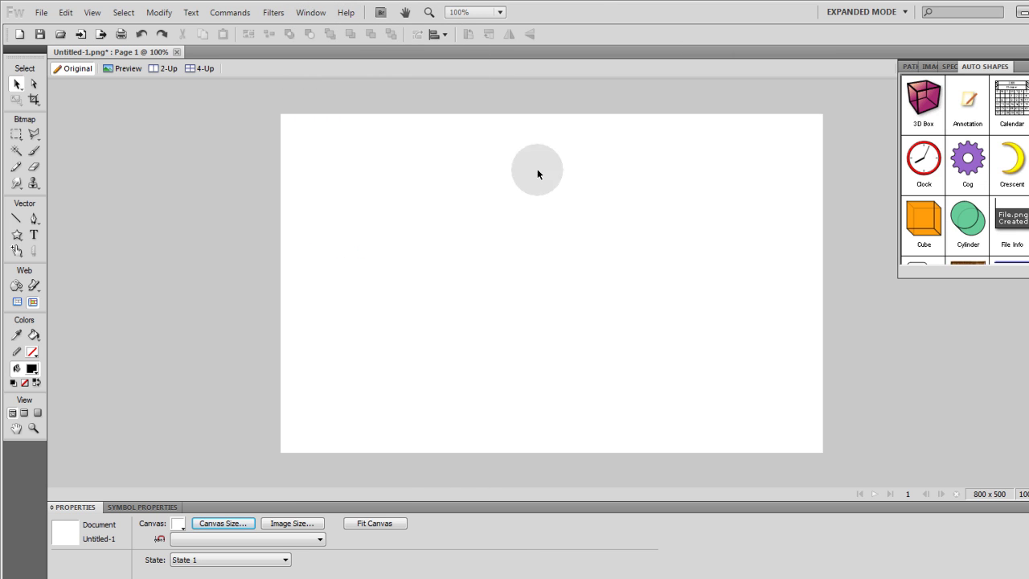
pyautogui.scroll(-3, 963, 169)
pyautogui.moveTo(967, 201); pyautogui.dragTo(538, 240)
# - Raise the heart's cleft and pull its tip down for a rounder top and sharper point
pyautogui.click(664, 225)
pyautogui.click(565, 233)
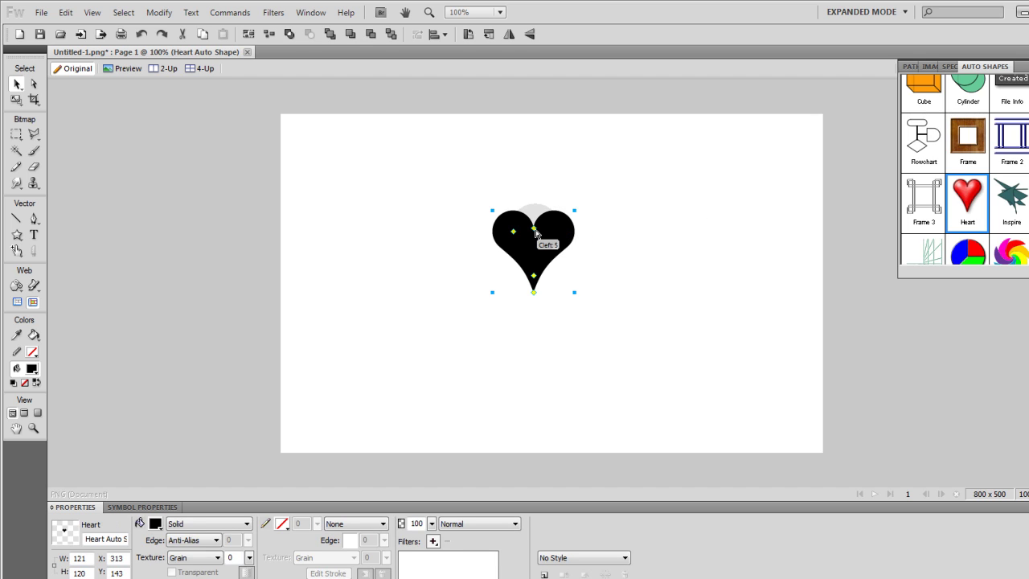
pyautogui.moveTo(536, 232); pyautogui.dragTo(534, 205)
pyautogui.moveTo(535, 276); pyautogui.dragTo(535, 307)
# - Move the heart toward the centre and scale it up from both corners
pyautogui.moveTo(581, 246); pyautogui.dragTo(616, 289)
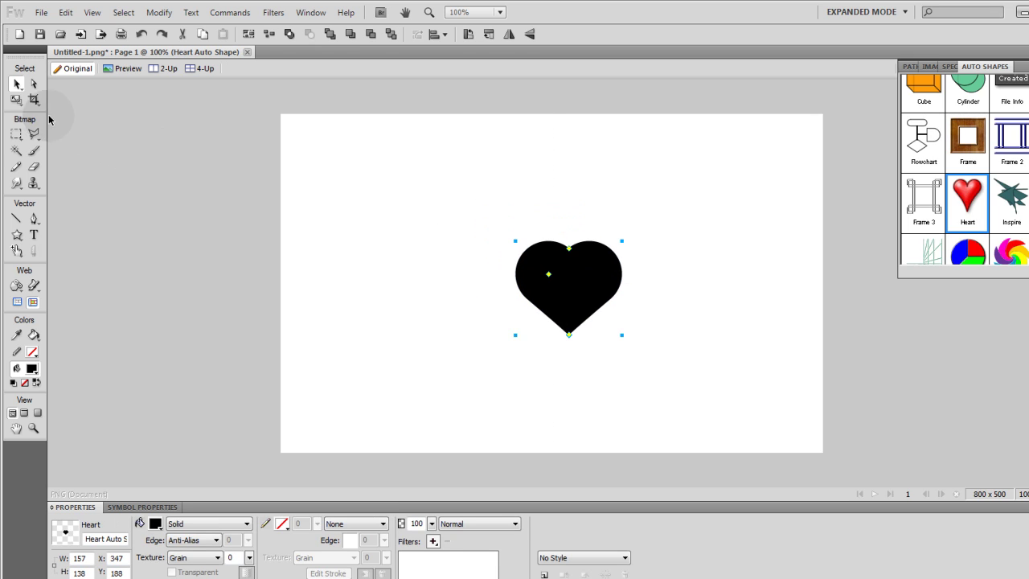
pyautogui.click(16, 99)
pyautogui.moveTo(516, 241); pyautogui.dragTo(359, 184)
pyautogui.moveTo(621, 334); pyautogui.dragTo(709, 412)
pyautogui.click(372, 149)
# - Squash the enlarged heart into a wide, flat shape and move it near the canvas top
pyautogui.click(16, 83)
pyautogui.click(388, 180)
pyautogui.click(16, 99)
pyautogui.moveTo(560, 136); pyautogui.dragTo(559, 299)
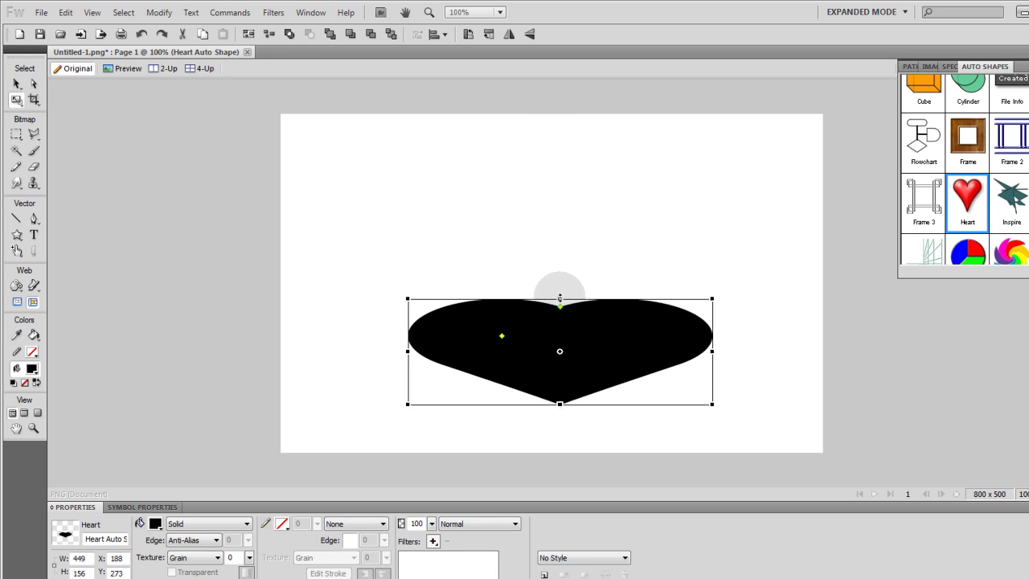
pyautogui.click(308, 153)
pyautogui.moveTo(646, 352); pyautogui.dragTo(636, 188)
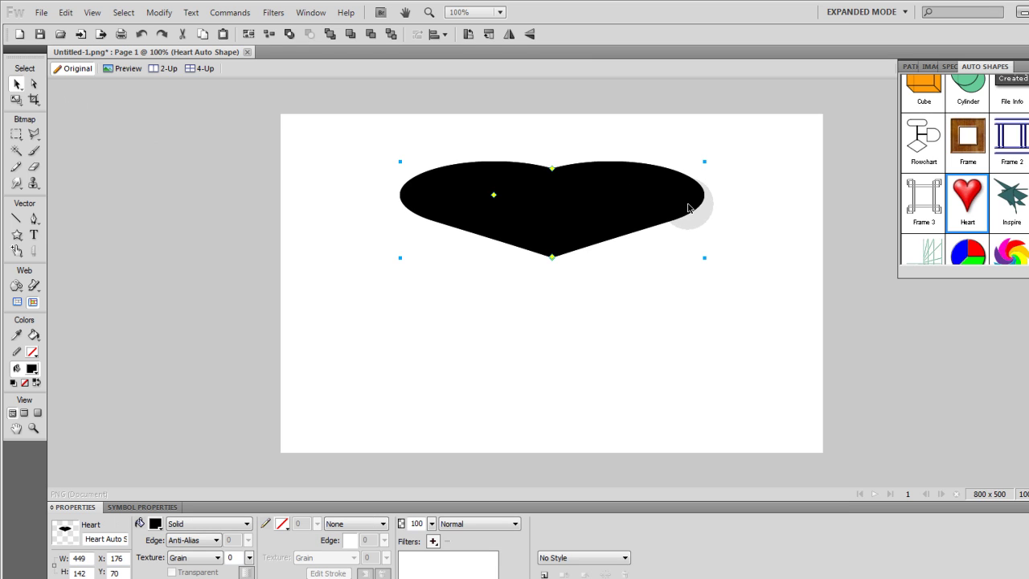
# - Duplicate the heart below, shrink the copy slightly to 435 x 138, and centre it
pyautogui.moveTo(673, 200); pyautogui.dragTo(671, 327)
pyautogui.click(752, 262)
pyautogui.click(667, 202)
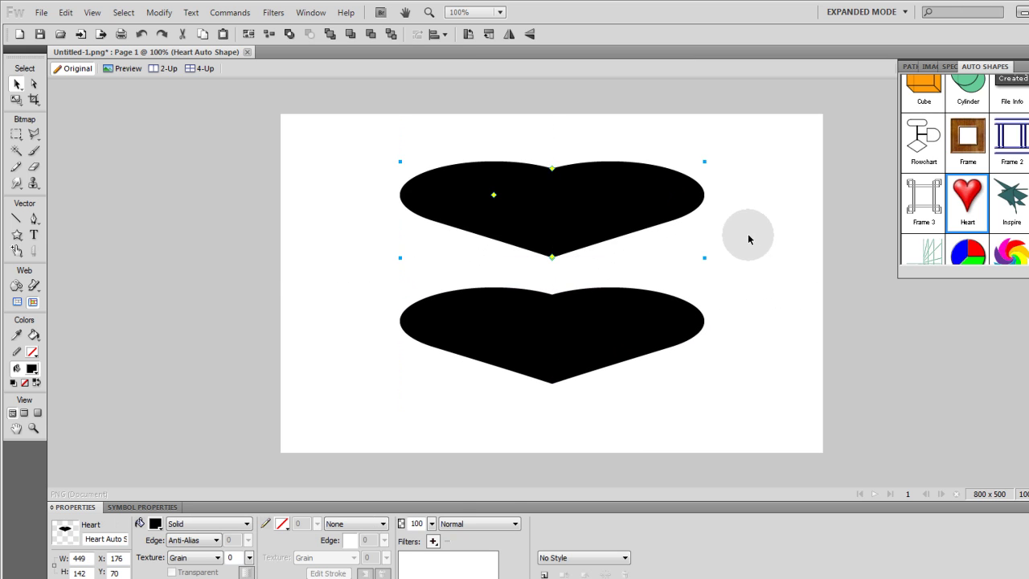
pyautogui.click(15, 100)
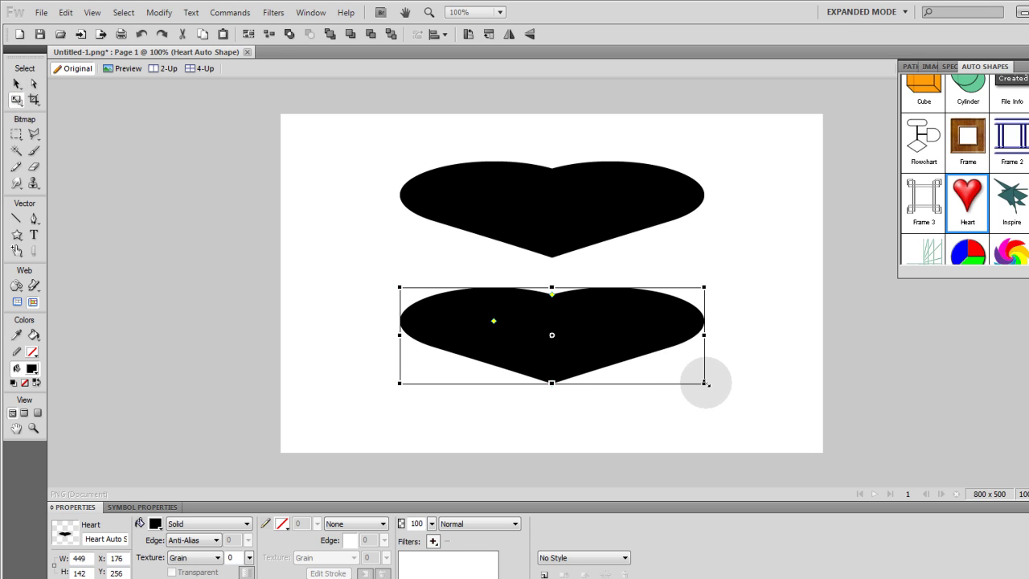
pyautogui.moveTo(704, 383); pyautogui.dragTo(694, 378)
pyautogui.click(15, 85)
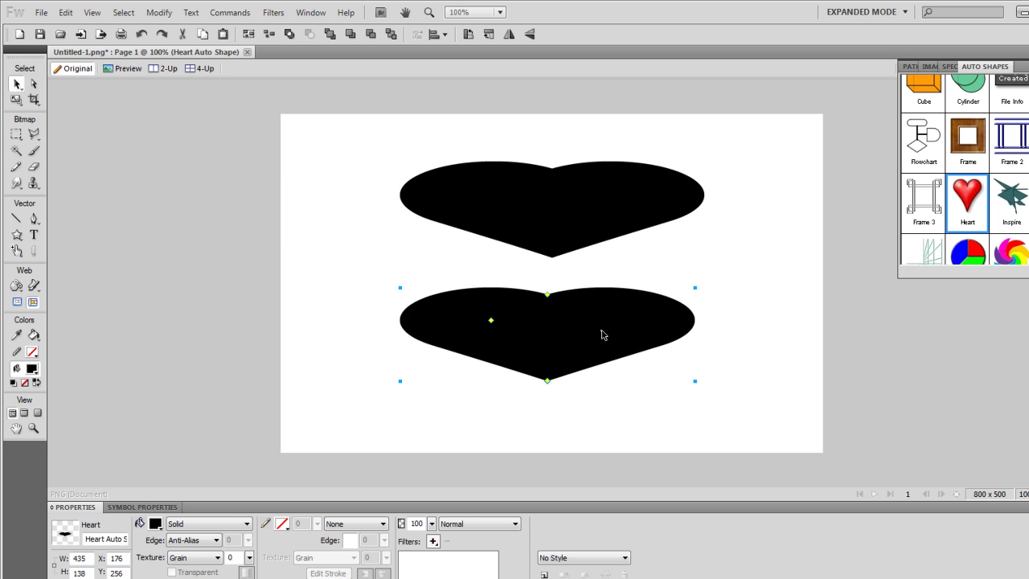
pyautogui.moveTo(604, 335); pyautogui.dragTo(608, 339)
# - Paste a copy of the top heart, nudge it two pixels down, and fill it grey
pyautogui.click(758, 264)
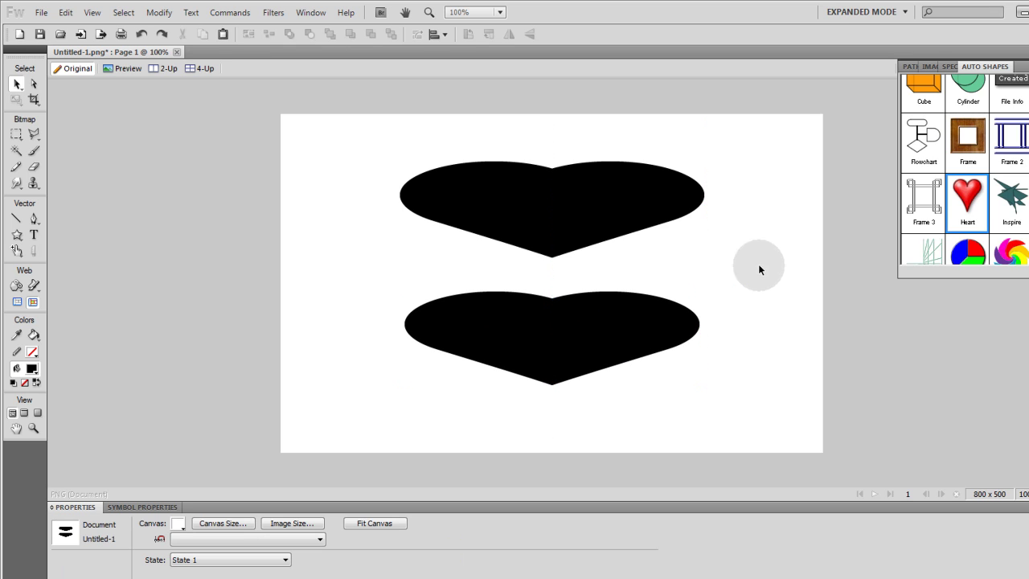
pyautogui.click(546, 214)
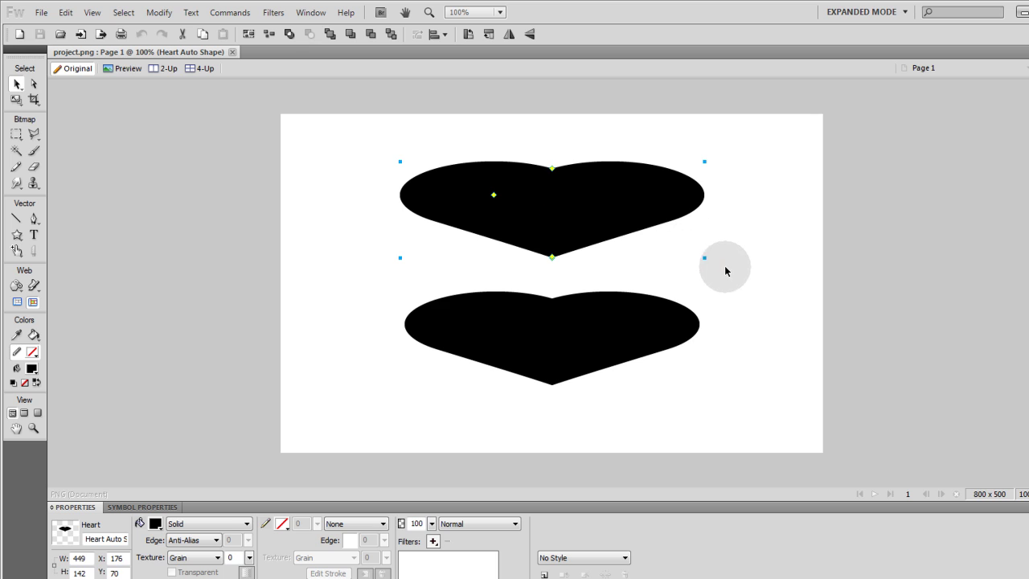
pyautogui.hotkey('ctrl', '=')
pyautogui.hotkey('ctrl', '=')
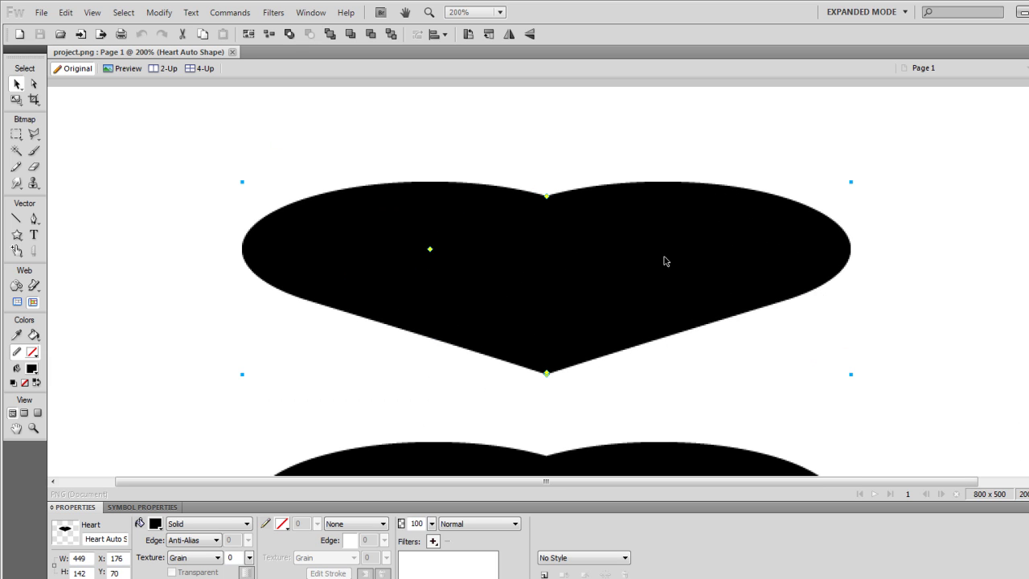
pyautogui.scroll(-1, 366, 220)
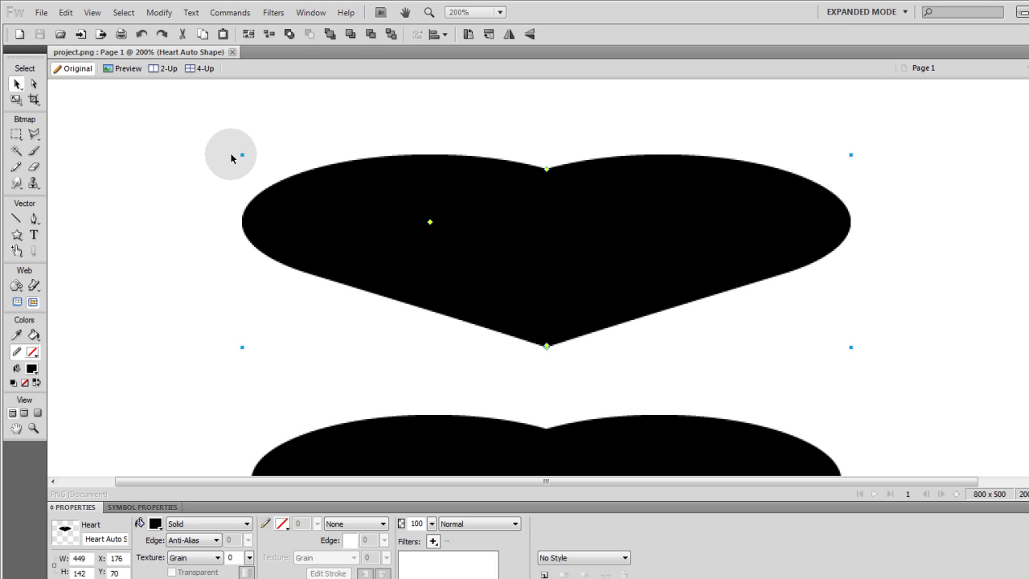
pyautogui.press('Down')
pyautogui.press('Down')
pyautogui.press('Down')
pyautogui.press('Down')
pyautogui.press('Down')
pyautogui.press('Down')
pyautogui.press('Down')
pyautogui.press('Down')
pyautogui.press('Down')
pyautogui.press('Down')
pyautogui.press('Down')
pyautogui.press('Down')
pyautogui.press('Down')
pyautogui.press('Down')
pyautogui.press('Down')
pyautogui.press('Down')
pyautogui.press('Down')
pyautogui.press('Down')
pyautogui.press('Down')
pyautogui.press('Down')
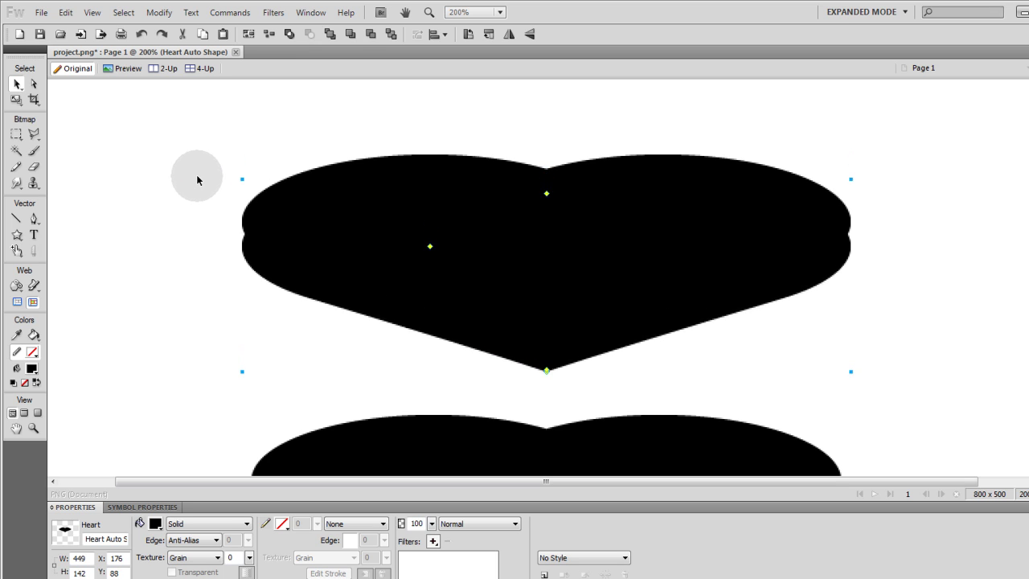
pyautogui.press('Down')
pyautogui.press('Down')
pyautogui.press('Down')
pyautogui.press('Down')
pyautogui.press('Down')
pyautogui.press('Down')
pyautogui.press('Down')
pyautogui.press('Down')
pyautogui.press('Down')
pyautogui.press('Down')
pyautogui.press('Down')
pyautogui.press('Down')
pyautogui.press('Down')
pyautogui.press('Down')
pyautogui.press('Down')
pyautogui.press('Down')
pyautogui.click(155, 523)
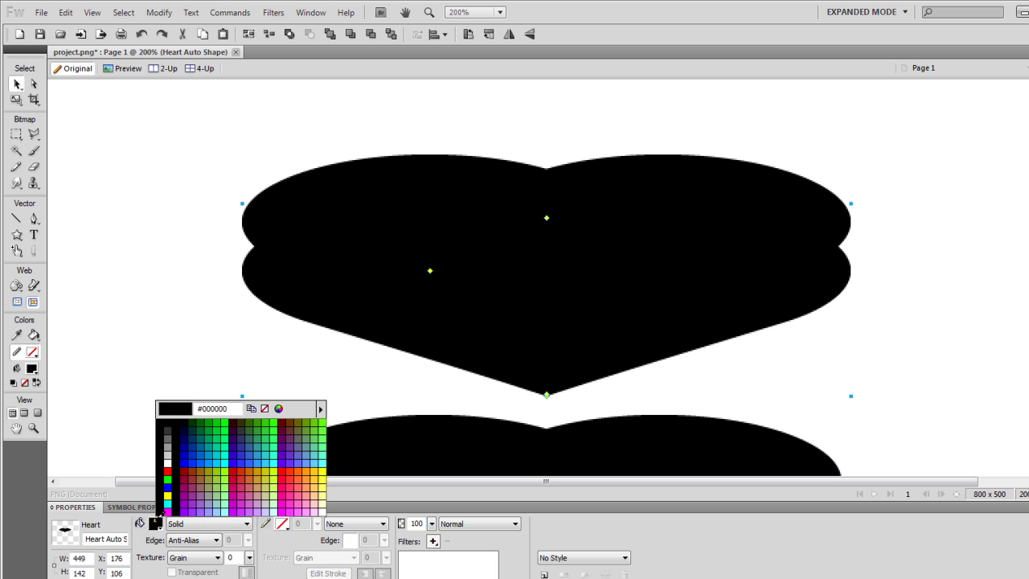
pyautogui.click(167, 438)
# - Bring the black top heart forward in front of the grey copy
pyautogui.click(137, 275)
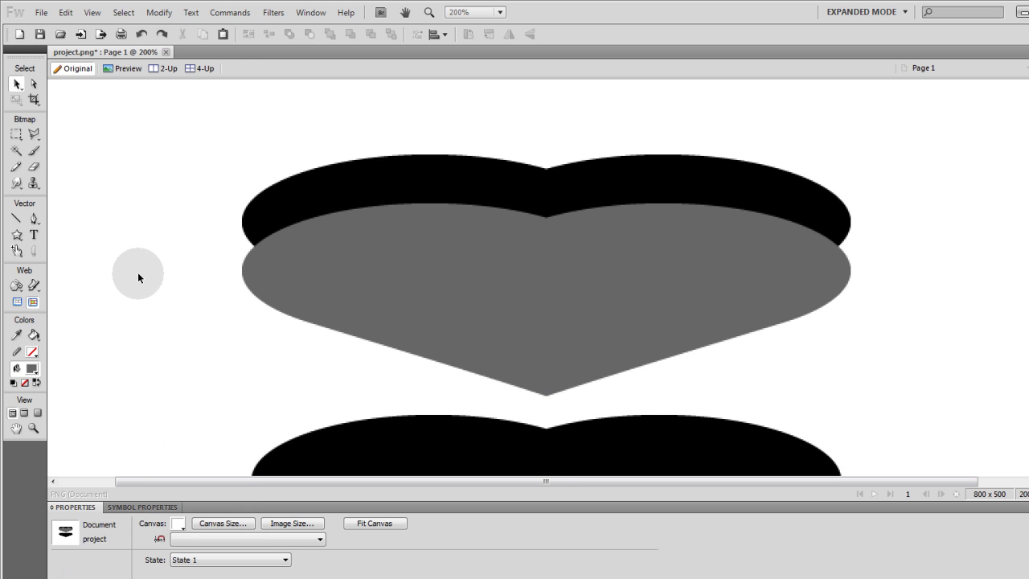
pyautogui.click(387, 163)
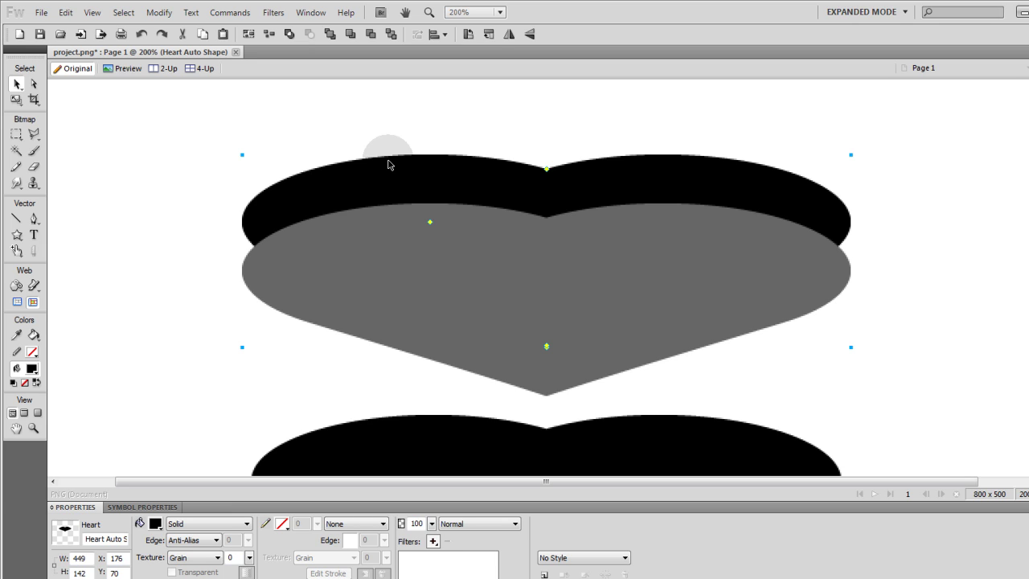
pyautogui.hotkey('ctrl', 'shift', 'Up')
pyautogui.click(211, 168)
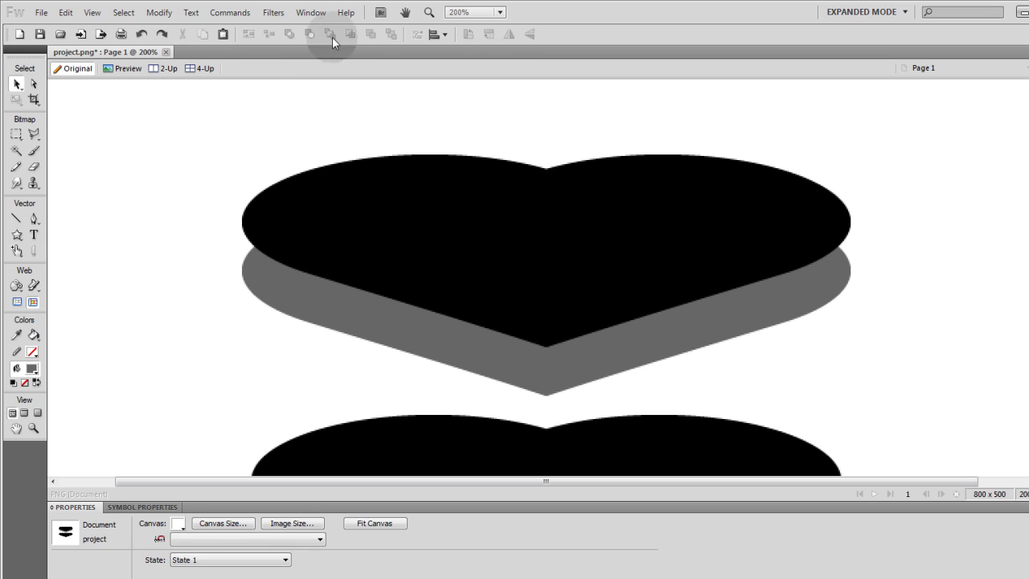
pyautogui.click(396, 159)
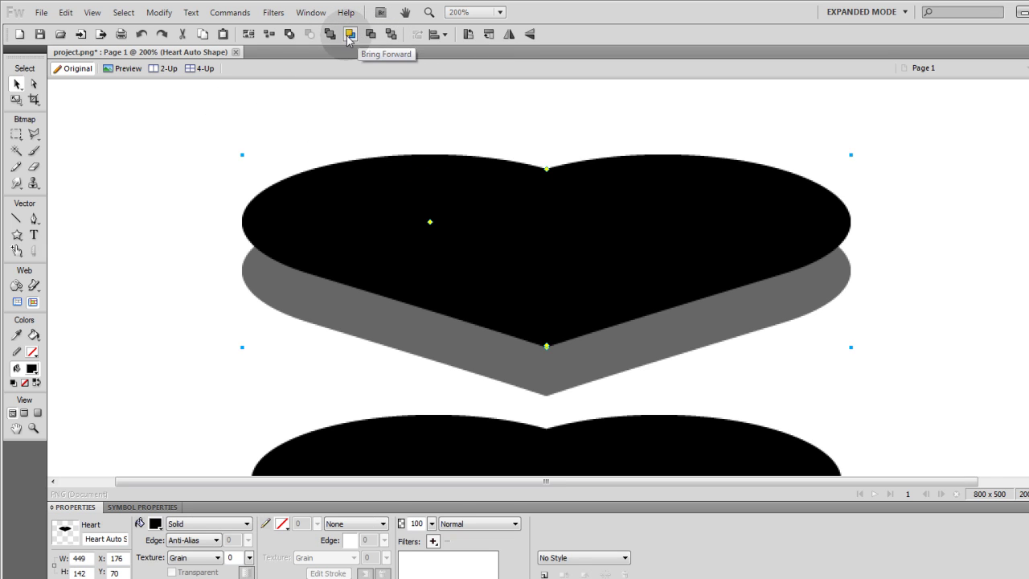
# - Nudge the grey heart down and back up, then zoom out to the whole canvas
pyautogui.click(361, 115)
pyautogui.scroll(-1, 156, 204)
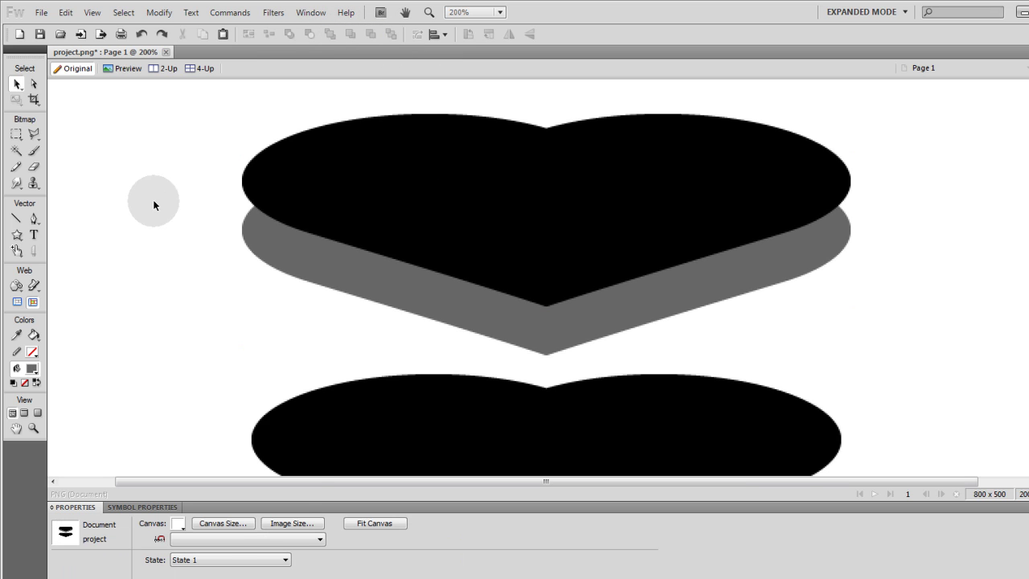
pyautogui.click(343, 266)
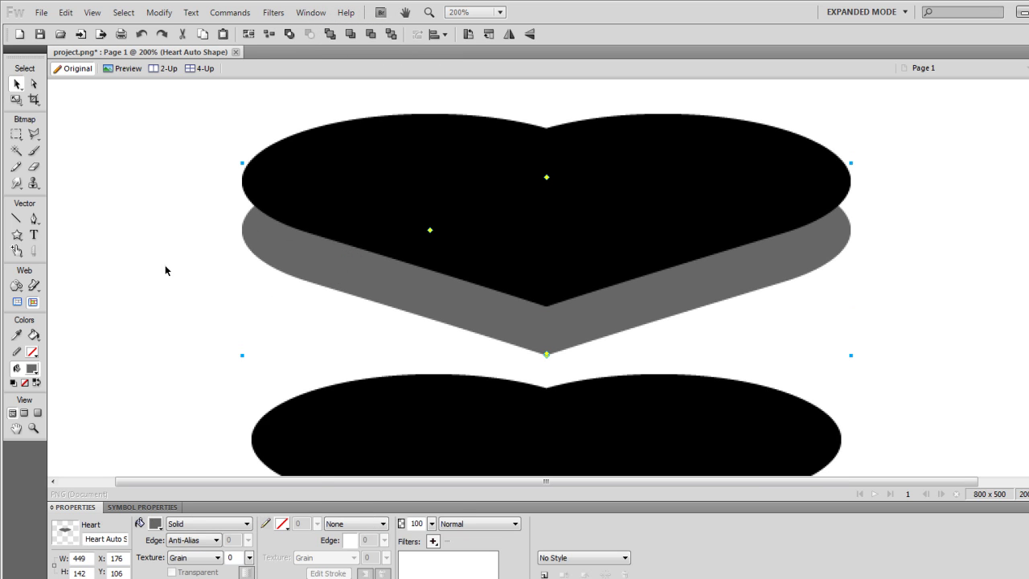
pyautogui.click(356, 291)
pyautogui.click(214, 256)
pyautogui.press('Down')
pyautogui.press('Down')
pyautogui.press('Down')
pyautogui.press('Down')
pyautogui.press('Down')
pyautogui.press('Down')
pyautogui.press('Down')
pyautogui.press('Down')
pyautogui.press('Down')
pyautogui.press('Down')
pyautogui.press('Down')
pyautogui.press('Down')
pyautogui.press('Down')
pyautogui.press('Down')
pyautogui.press('Down')
pyautogui.press('Down')
pyautogui.press('Down')
pyautogui.press('Down')
pyautogui.press('Down')
pyautogui.press('Down')
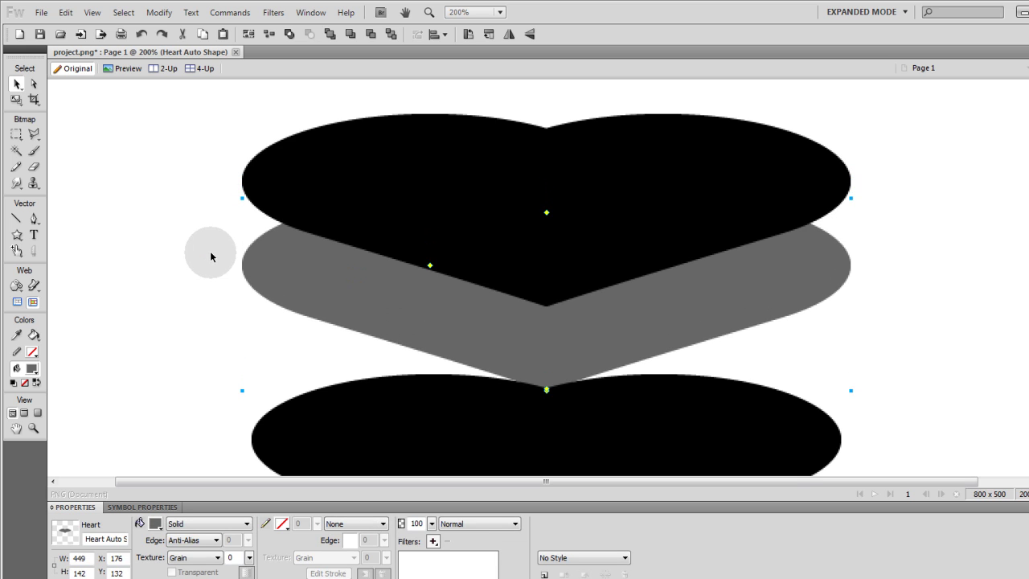
pyautogui.press('Up')
pyautogui.press('Up')
pyautogui.press('Up')
pyautogui.press('Up')
pyautogui.press('Up')
pyautogui.press('Up')
pyautogui.press('Up')
pyautogui.press('Up')
pyautogui.press('Up')
pyautogui.press('Up')
pyautogui.press('Up')
pyautogui.press('Up')
pyautogui.scroll(-2, 207, 249)
pyautogui.hotkey('ctrl', '-')
pyautogui.hotkey('ctrl', '-')
pyautogui.hotkey('ctrl', '-')
pyautogui.hotkey('ctrl', '-')
pyautogui.hotkey('ctrl', '1')
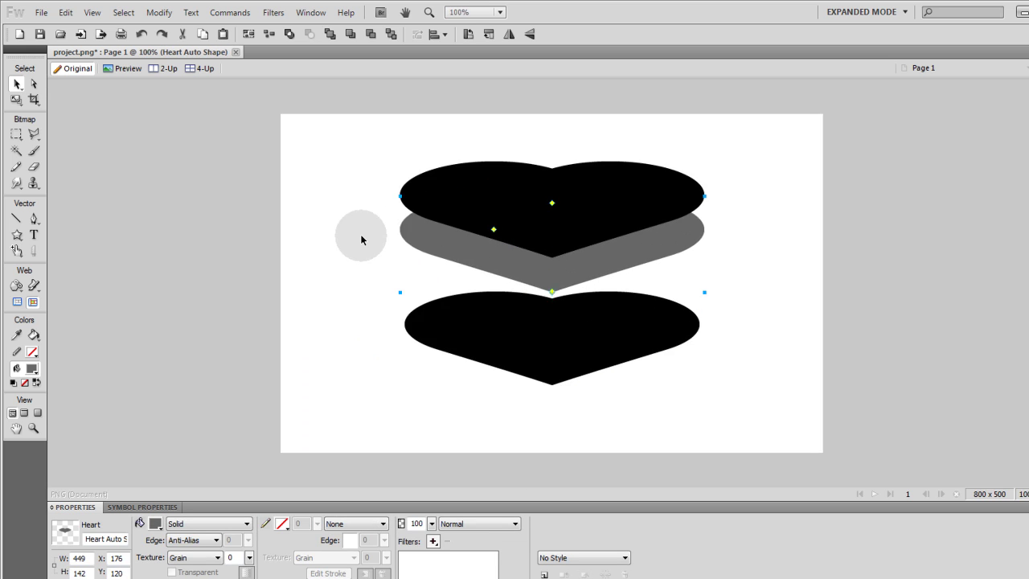
# - Nudge the grey heart up one more pixel to settle its offset
pyautogui.click(362, 238)
pyautogui.click(368, 237)
pyautogui.click(439, 243)
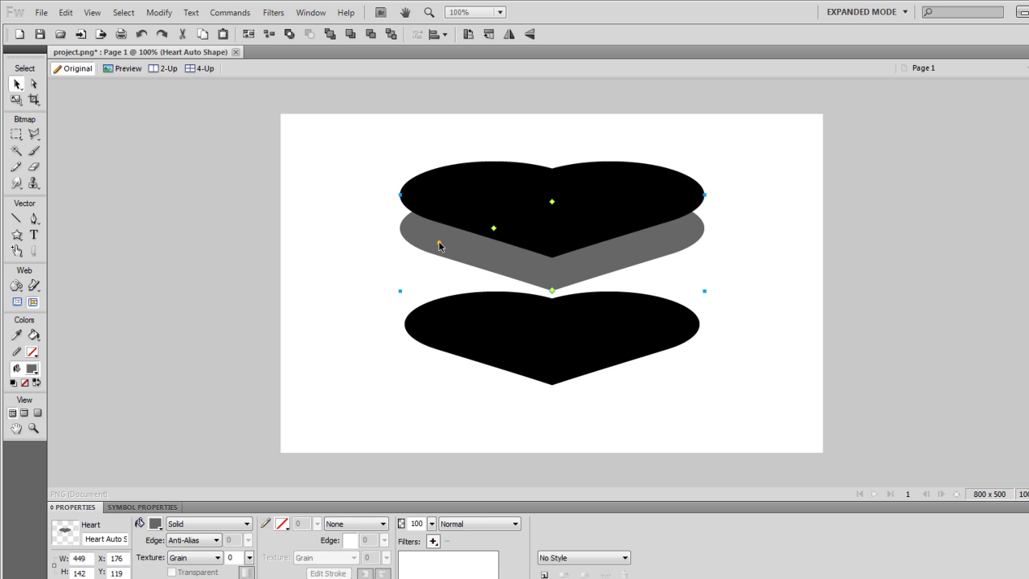
pyautogui.press('Up')
pyautogui.press('Up')
pyautogui.press('Up')
pyautogui.hotkey('ctrl', '=')
pyautogui.hotkey('ctrl', '=')
pyautogui.hotkey('ctrl', '-')
# - Draw a three-point grey triangle with the Pen to fill the heart's left-edge gap
pyautogui.scroll(1, 321, 227)
pyautogui.click(190, 202)
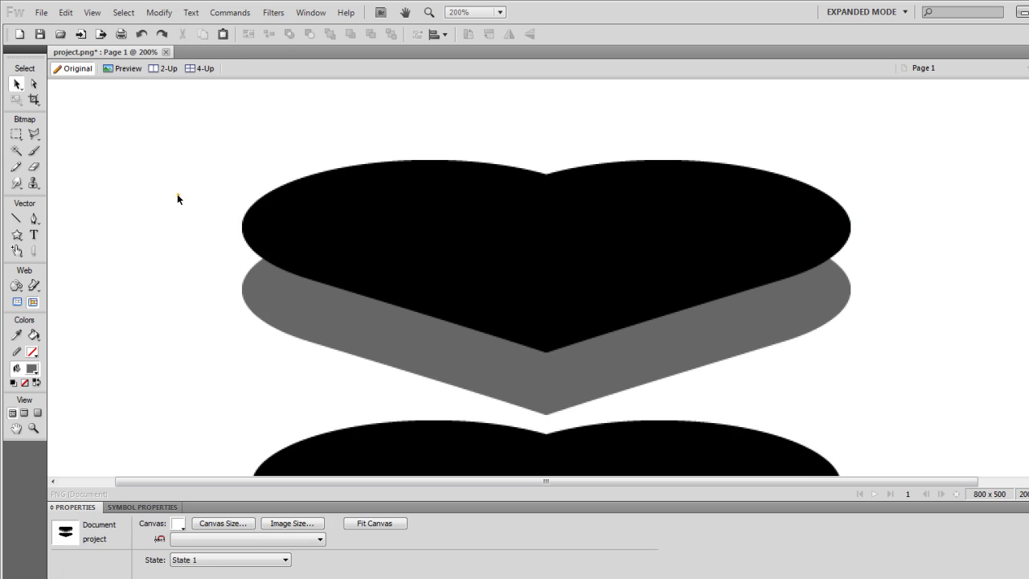
pyautogui.press('p')
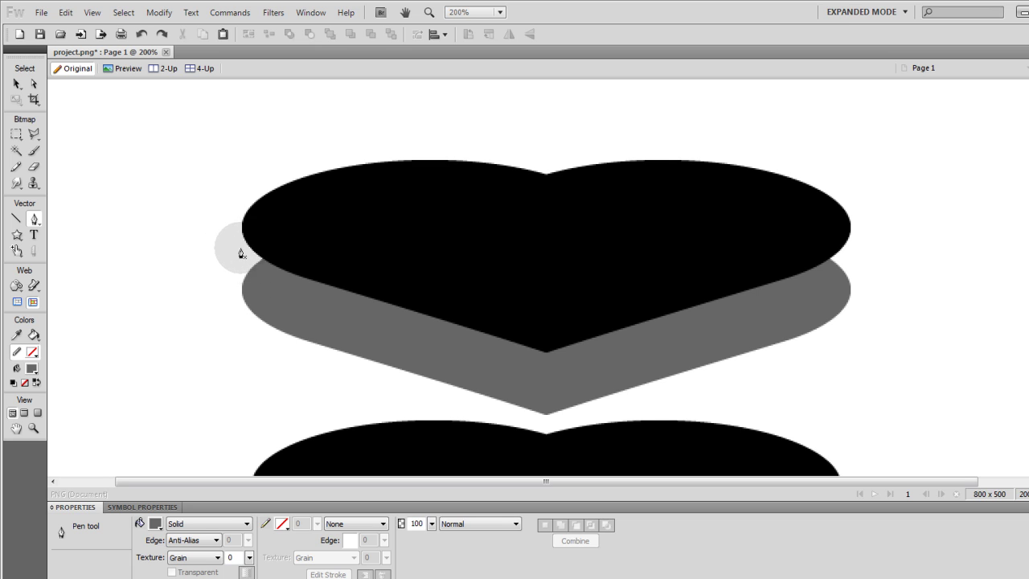
pyautogui.scroll(-2, 244, 225)
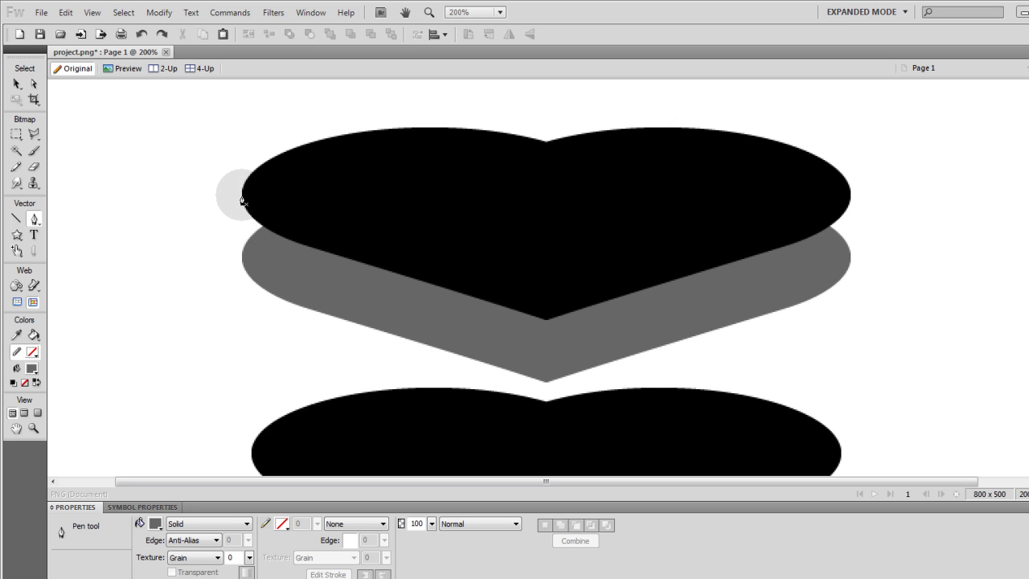
pyautogui.click(242, 196)
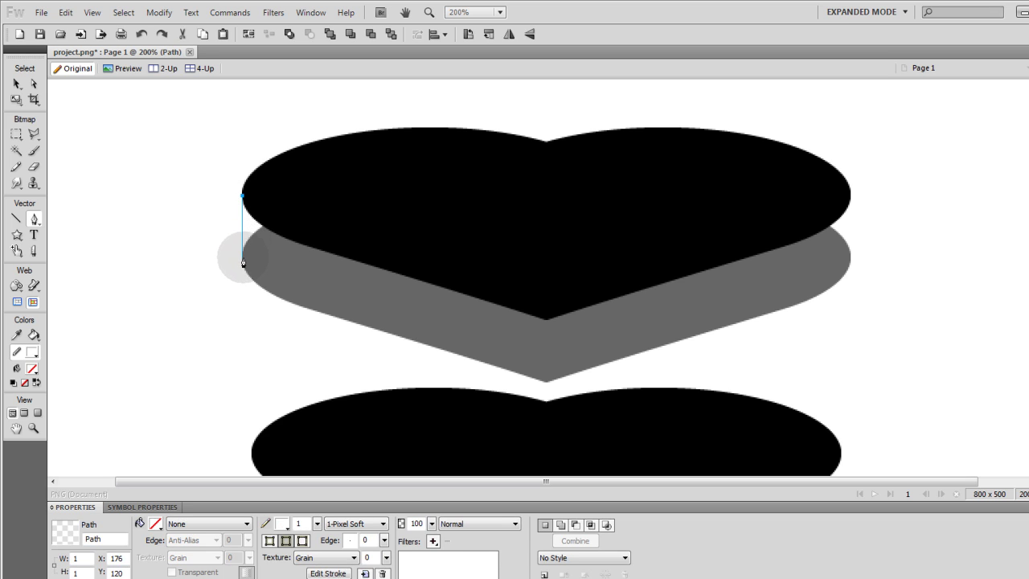
pyautogui.click(241, 263)
pyautogui.click(242, 263)
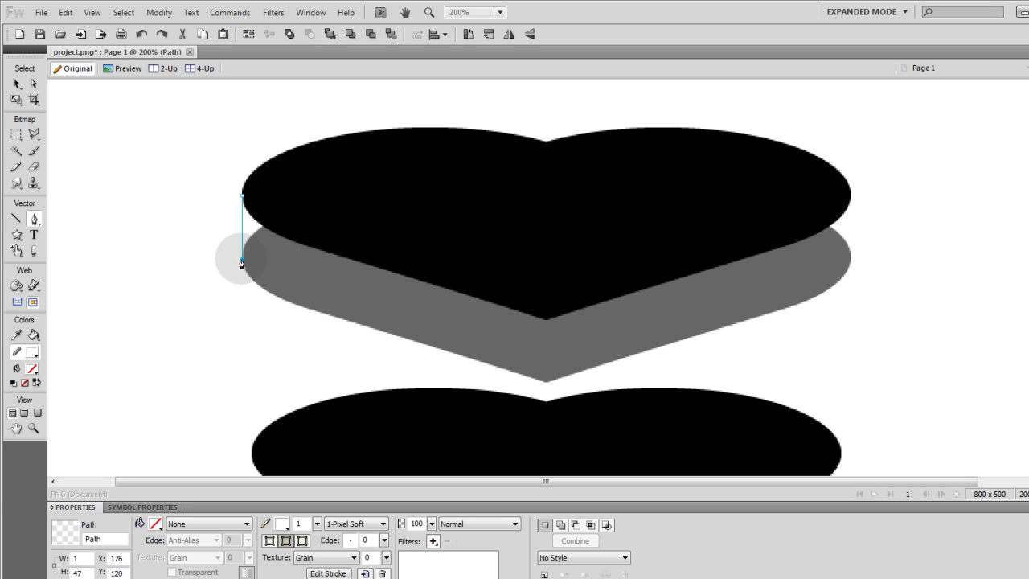
pyautogui.click(357, 247)
pyautogui.click(242, 195)
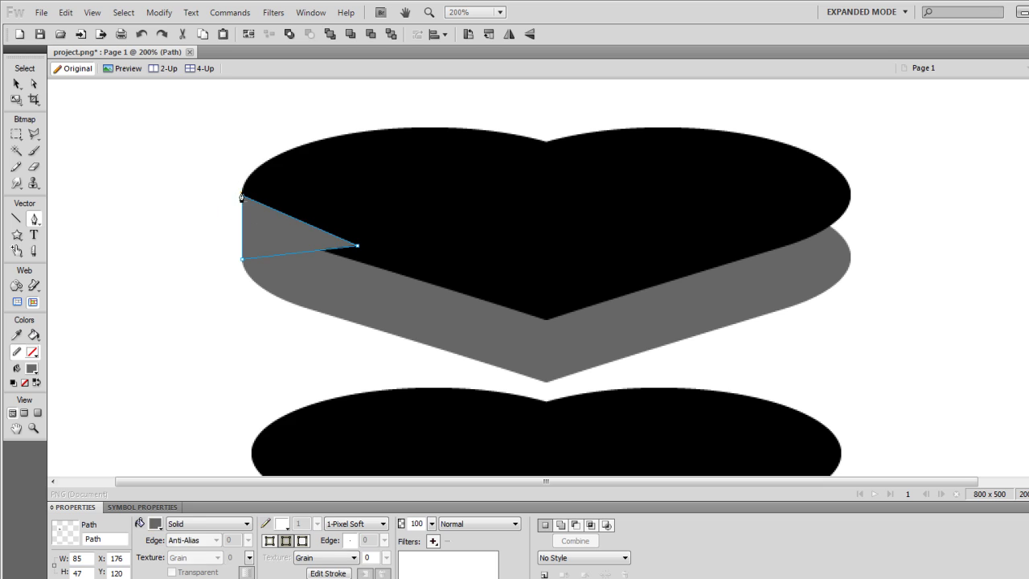
pyautogui.click(170, 166)
pyautogui.click(16, 83)
pyautogui.click(134, 163)
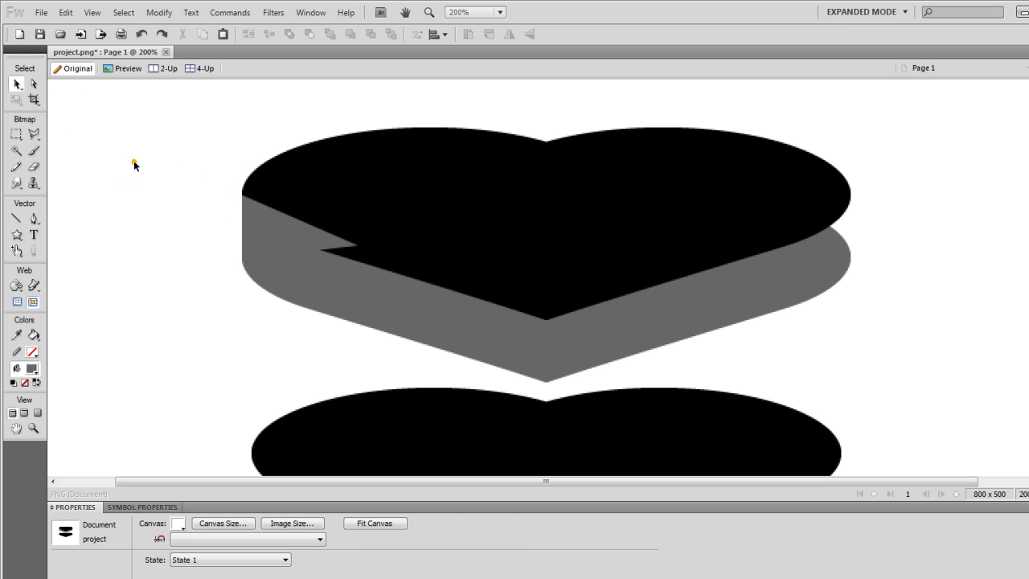
pyautogui.click(372, 167)
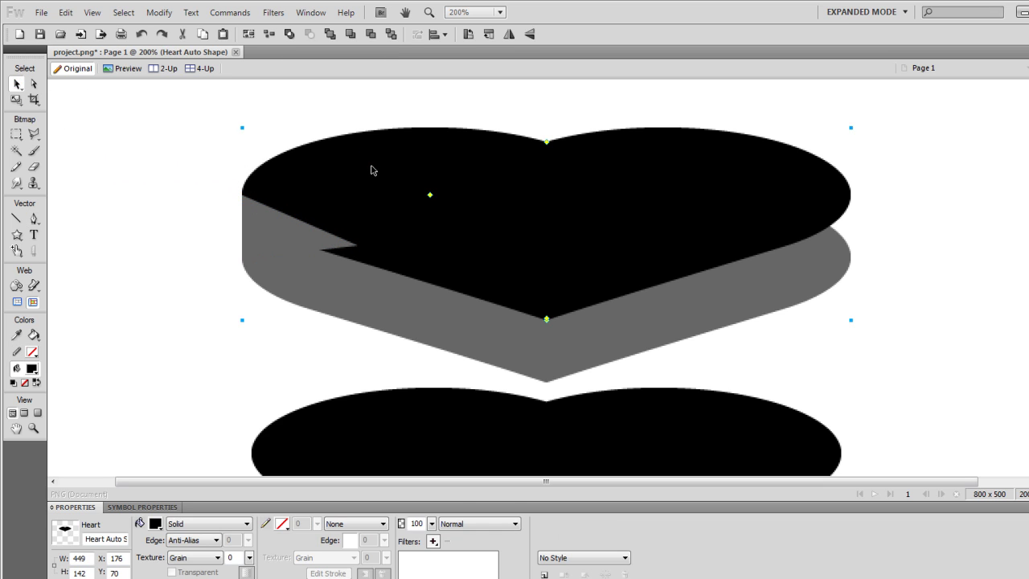
# - Flip a copy of the grey triangle horizontally and move it to the heart's right edge
pyautogui.click(253, 231)
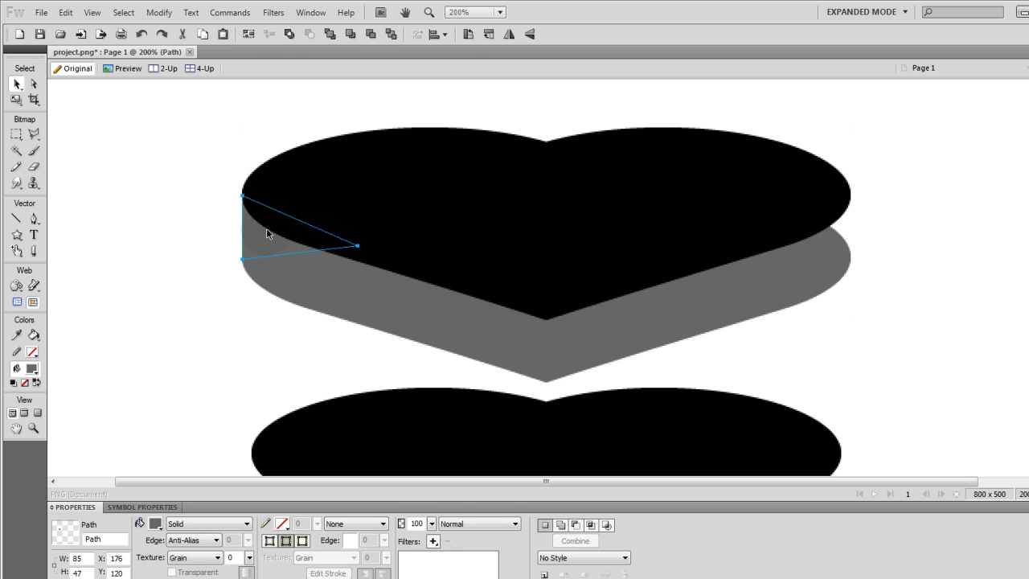
pyautogui.click(508, 35)
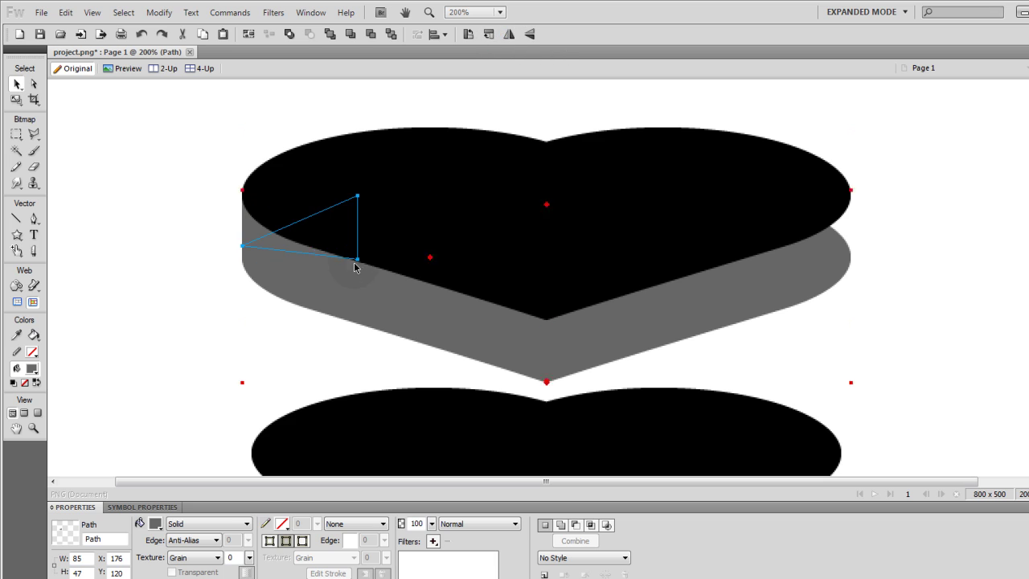
pyautogui.moveTo(287, 247); pyautogui.dragTo(780, 244)
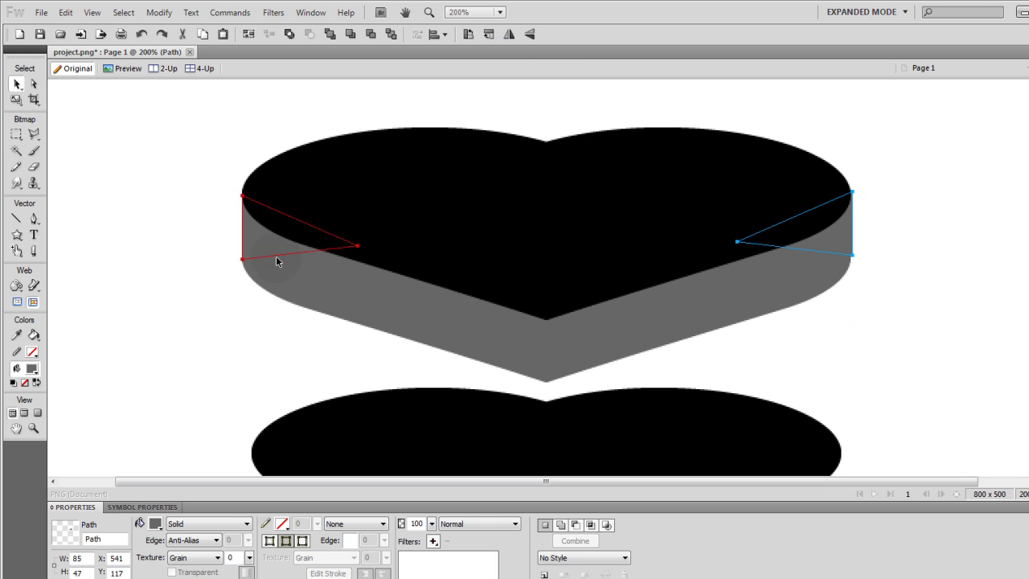
# - Nudge the right triangle one pixel down and one pixel left to fit the gap
pyautogui.click(249, 251)
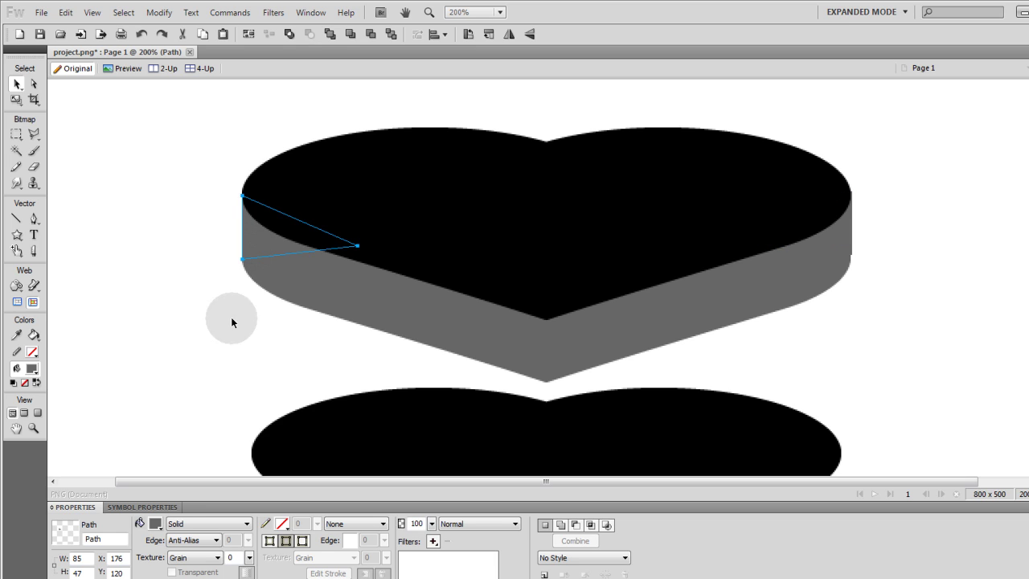
pyautogui.click(843, 240)
pyautogui.press('Down')
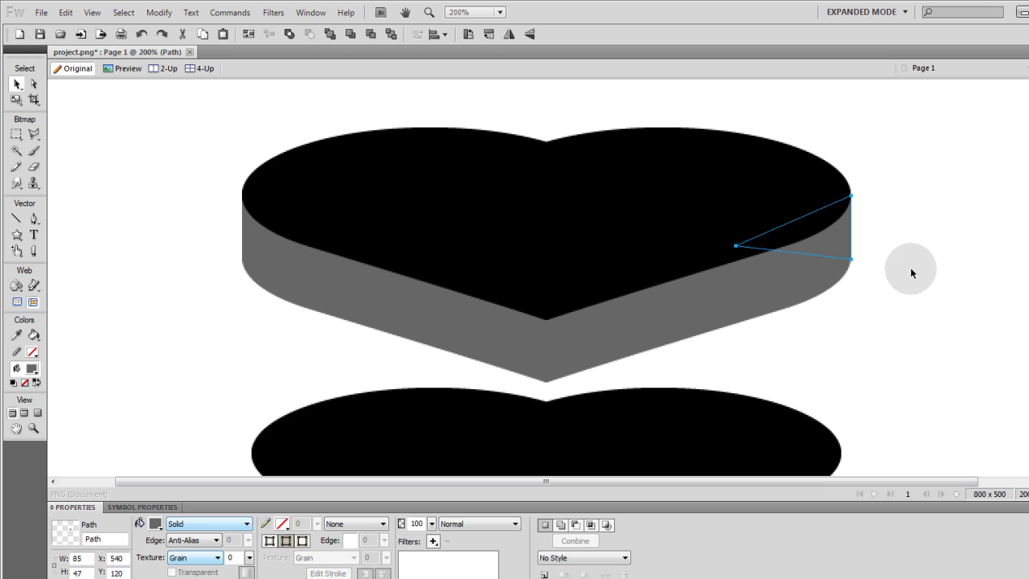
pyautogui.click(910, 267)
pyautogui.click(850, 246)
pyautogui.press('Left')
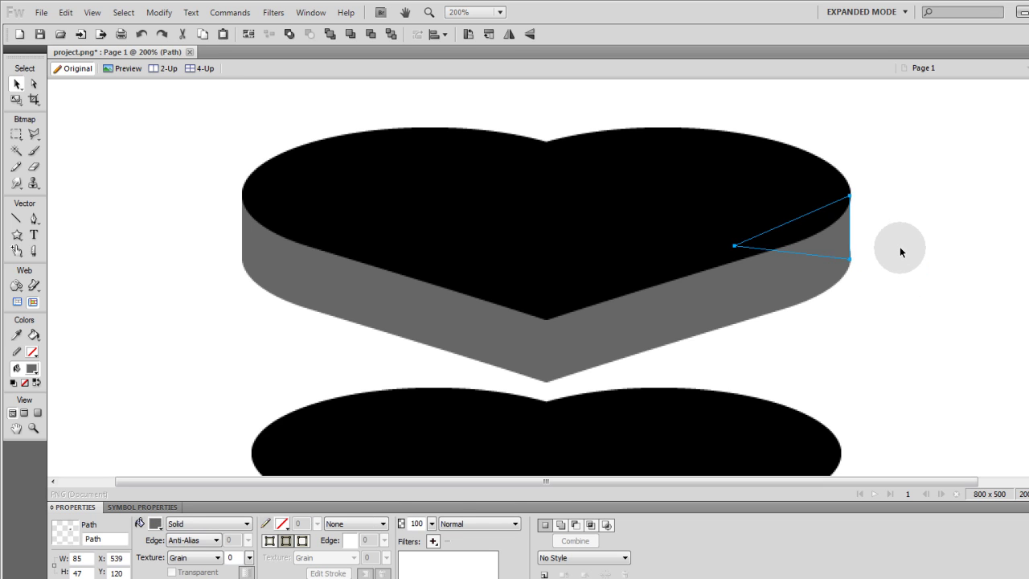
# - Union the grey side heart with both triangles into a single shape
pyautogui.click(901, 252)
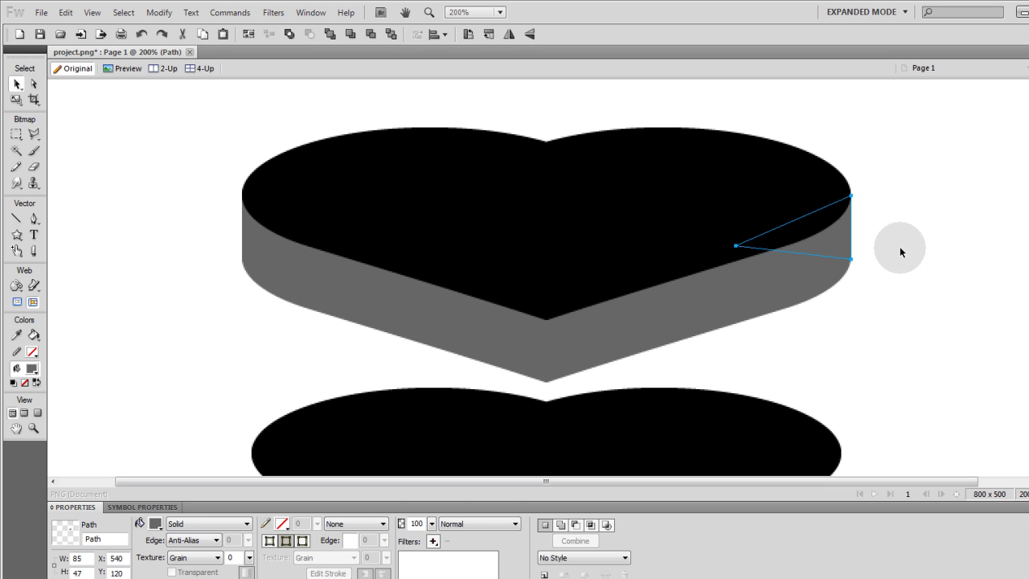
pyautogui.click(842, 255)
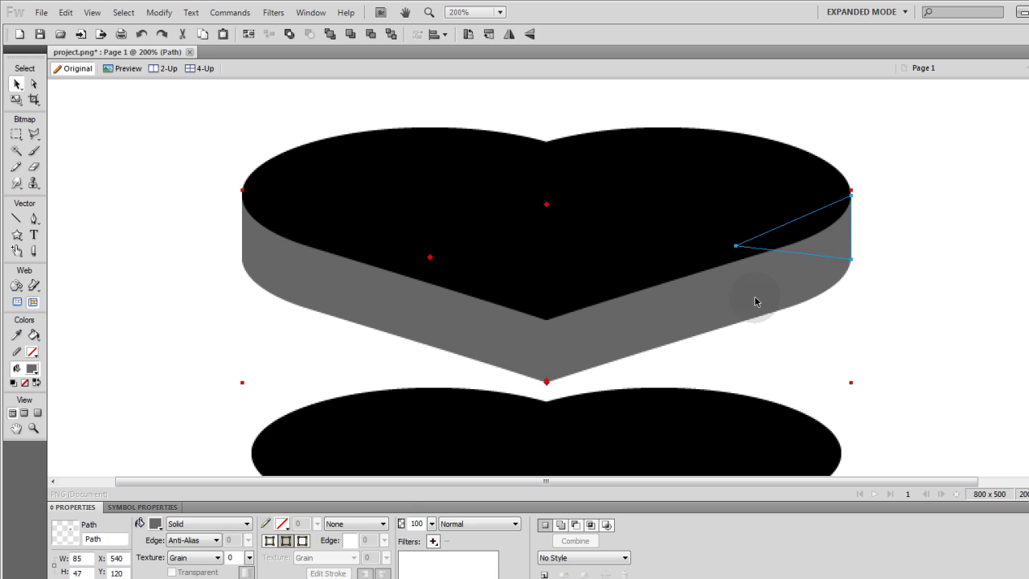
pyautogui.click(715, 357)
pyautogui.click(542, 372)
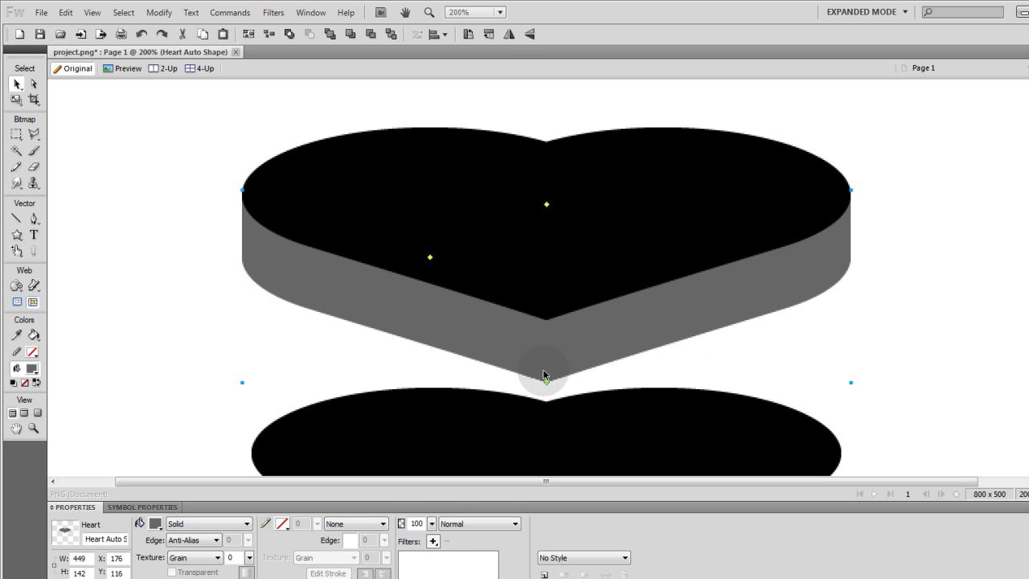
pyautogui.keyDown('shift'); pyautogui.click(253, 244); pyautogui.keyUp('shift')
pyautogui.keyDown('shift'); pyautogui.click(841, 237); pyautogui.keyUp('shift')
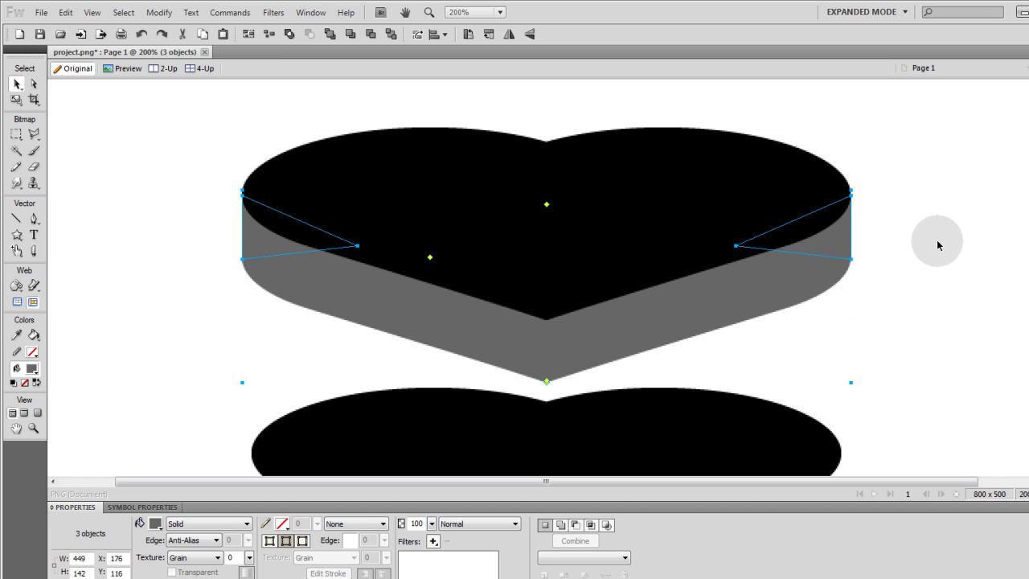
pyautogui.click(158, 12)
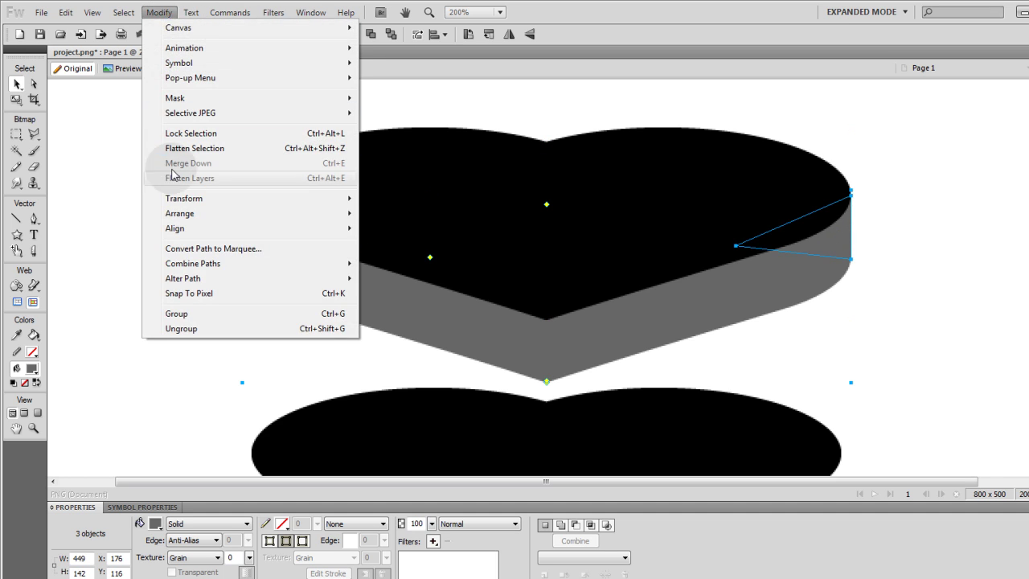
pyautogui.moveTo(190, 270)
pyautogui.click(399, 299)
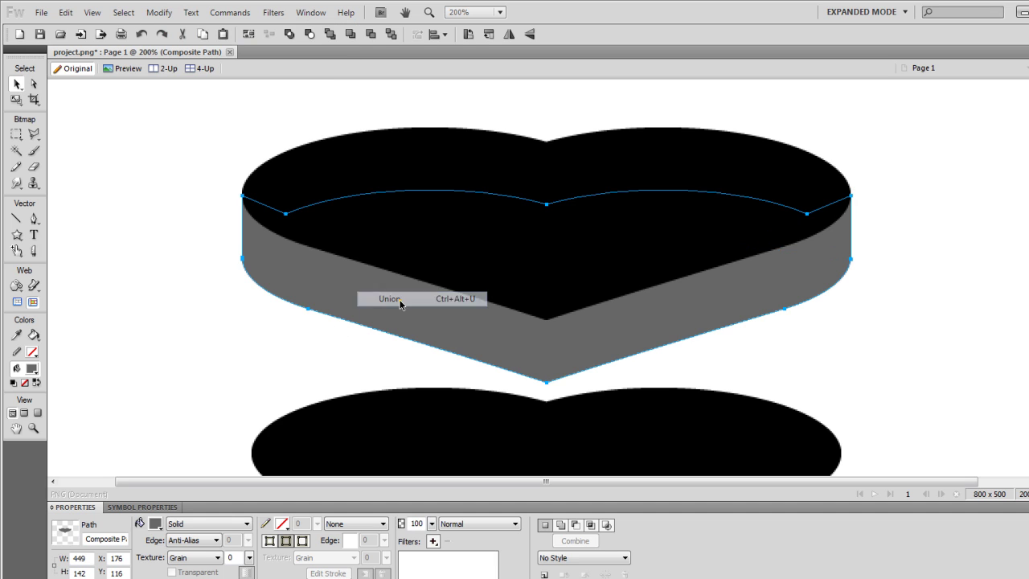
# - Punch the top heart's shape out of the grey side, leaving a grey rim band
pyautogui.click(922, 283)
pyautogui.click(717, 164)
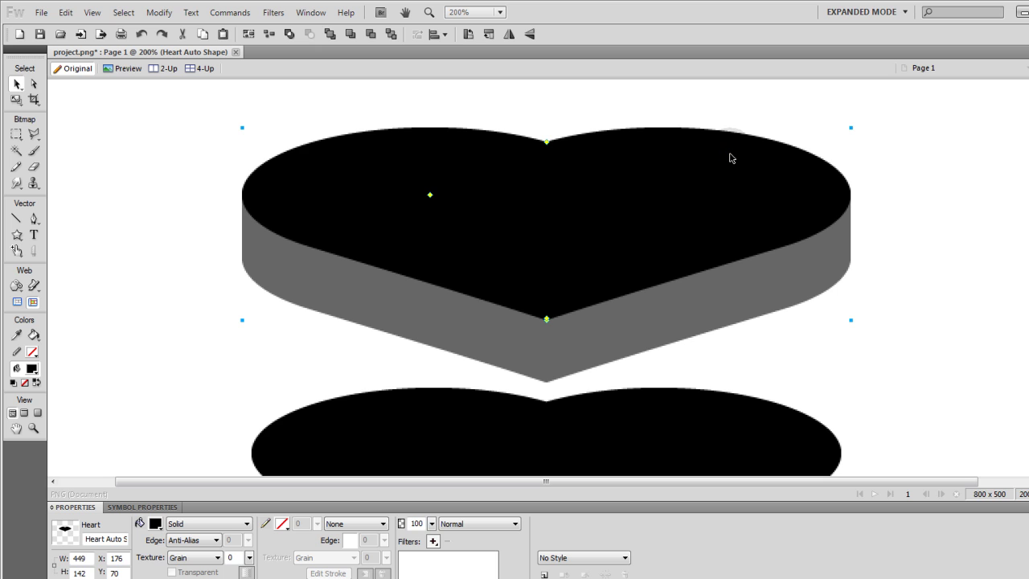
pyautogui.click(918, 167)
pyautogui.moveTo(776, 184); pyautogui.dragTo(932, 165)
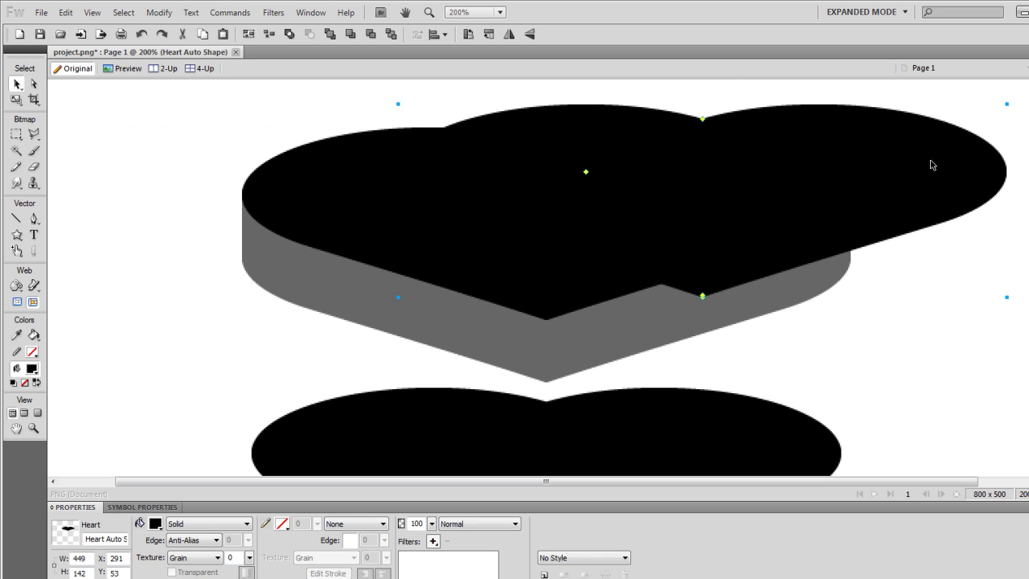
pyautogui.hotkey('ctrl', 'z')
pyautogui.click(708, 162)
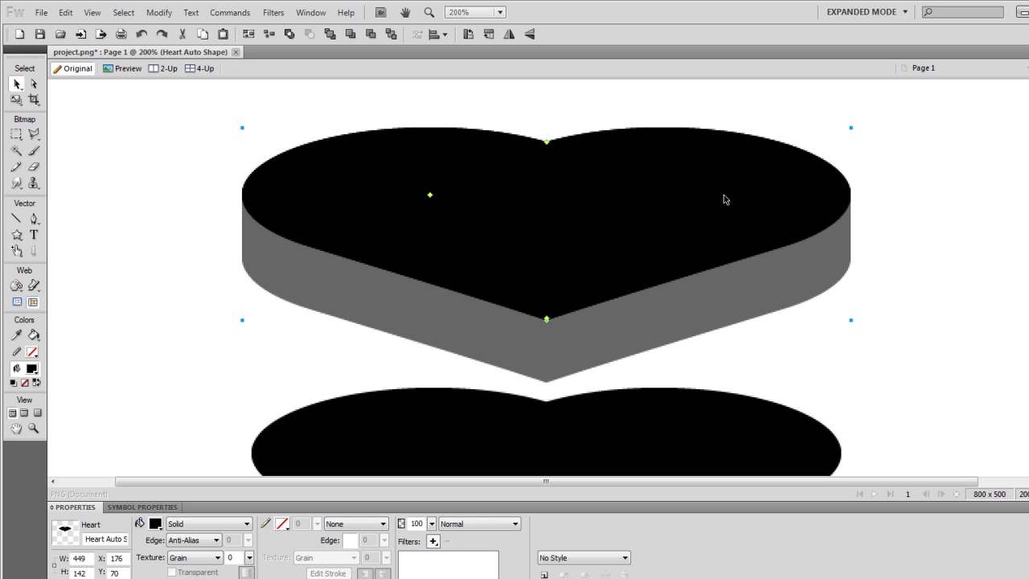
pyautogui.keyDown('shift'); pyautogui.click(726, 307); pyautogui.keyUp('shift')
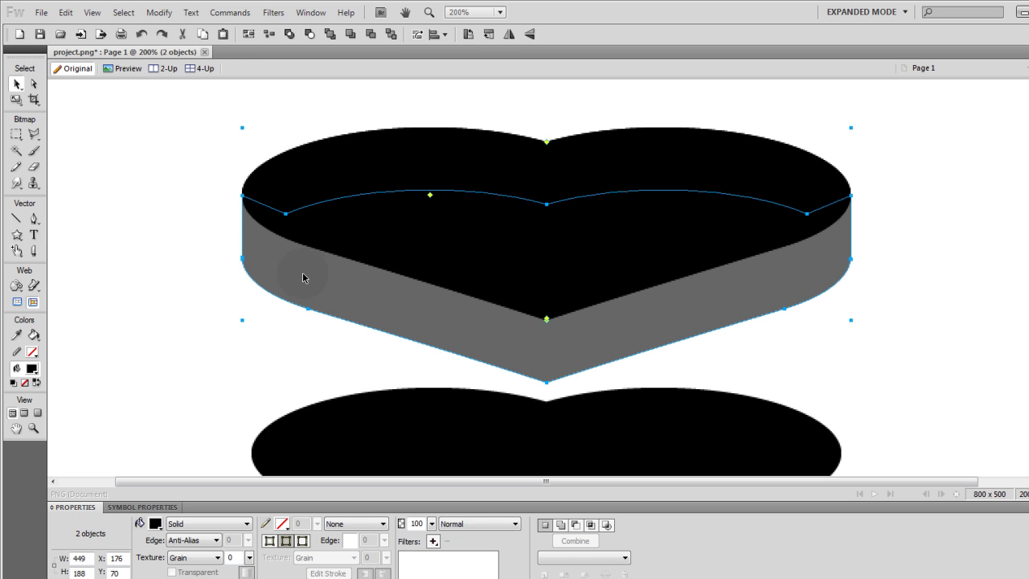
pyautogui.click(158, 12)
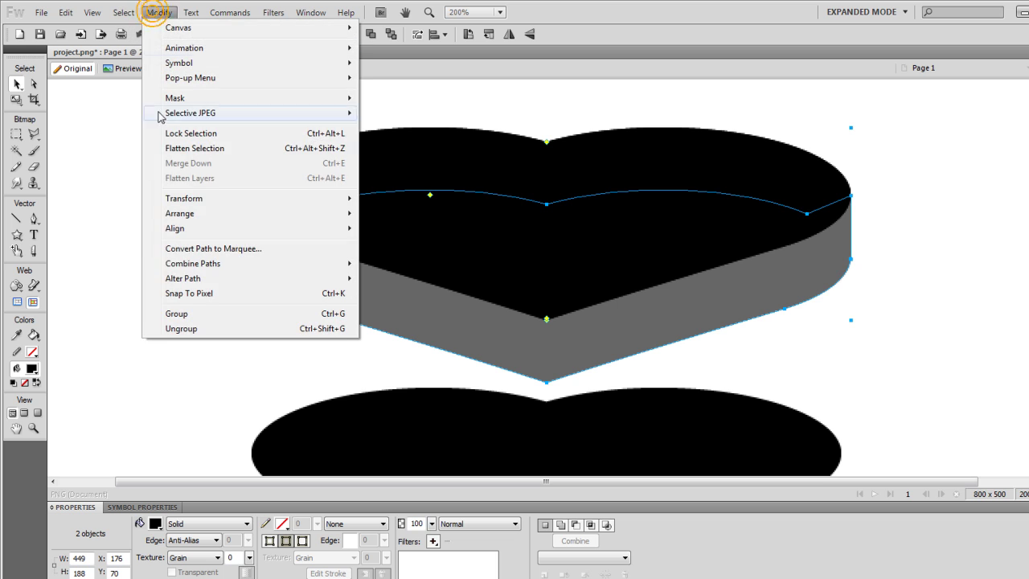
pyautogui.moveTo(172, 267)
pyautogui.click(382, 326)
pyautogui.hotkey('ctrl', 'd')
pyautogui.moveTo(283, 259); pyautogui.dragTo(358, 349)
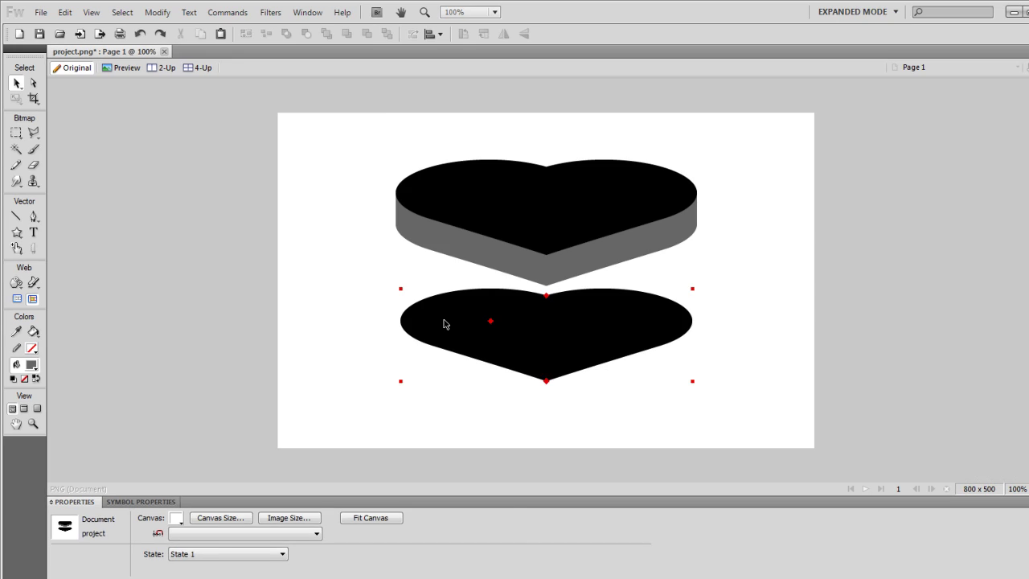
# - Pen a grey four-point shape from the bottom heart's left edge up to the band's V tip
pyautogui.click(444, 323)
pyautogui.hotkey('ctrl', '=')
pyautogui.hotkey('ctrl', '=')
pyautogui.hotkey('ctrl', '=')
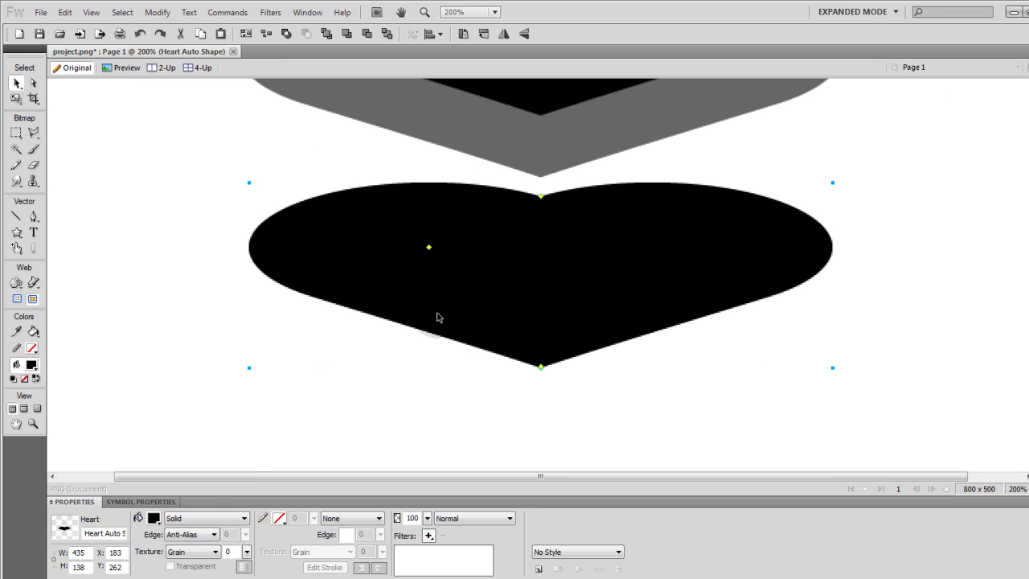
pyautogui.click(33, 217)
pyautogui.click(102, 211)
pyautogui.click(105, 398)
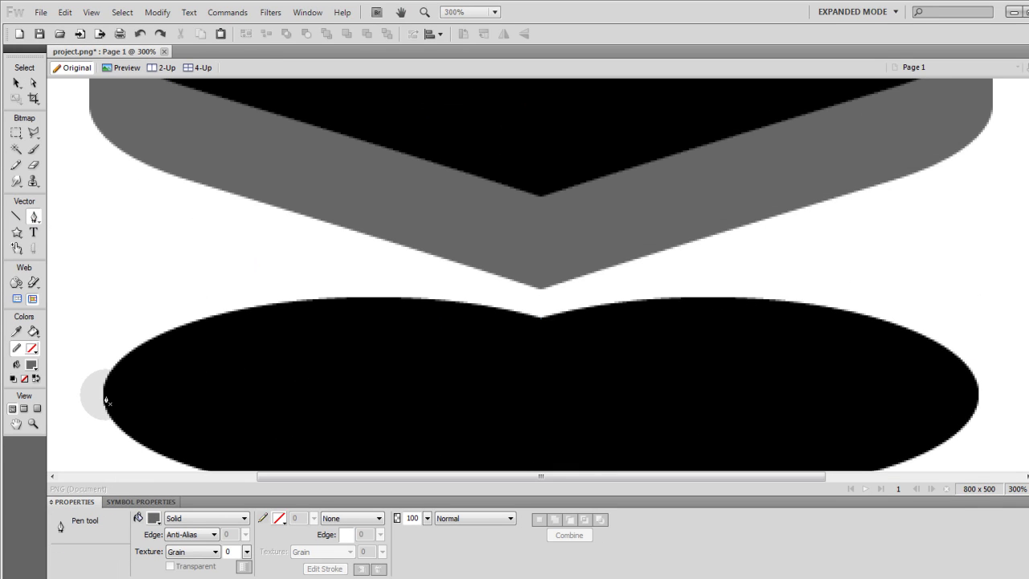
pyautogui.moveTo(104, 397); pyautogui.dragTo(103, 114)
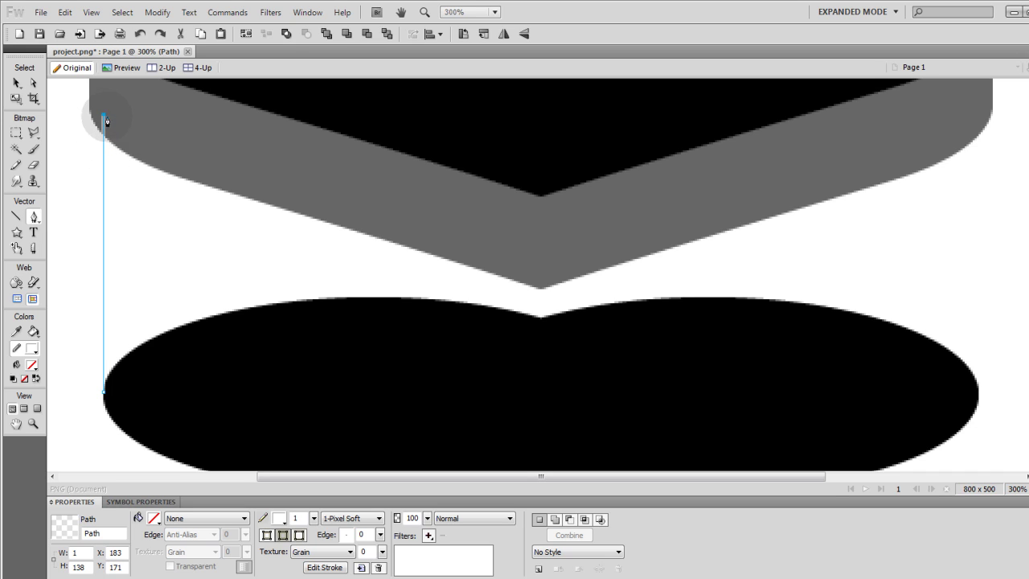
pyautogui.click(541, 265)
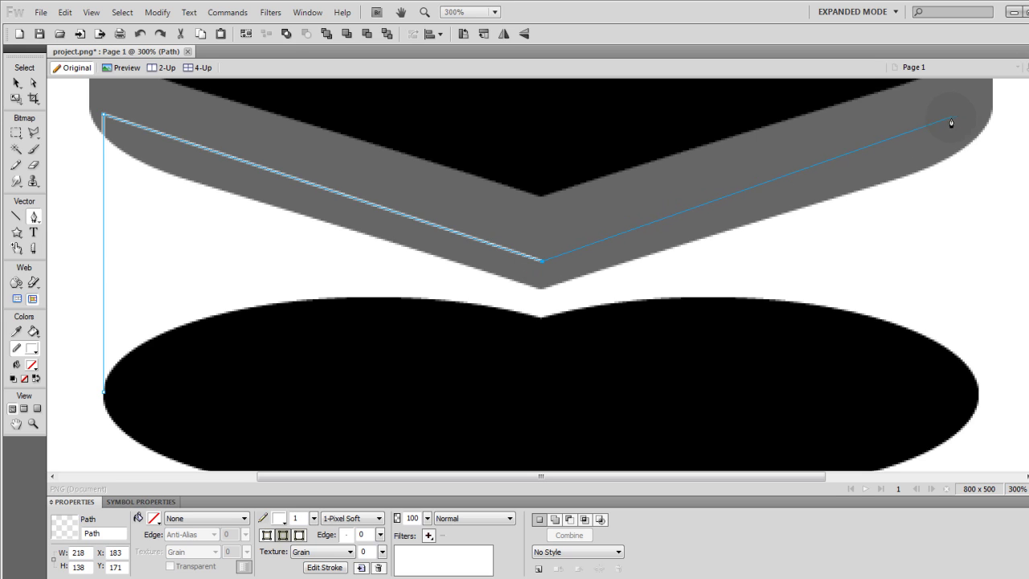
pyautogui.click(982, 110)
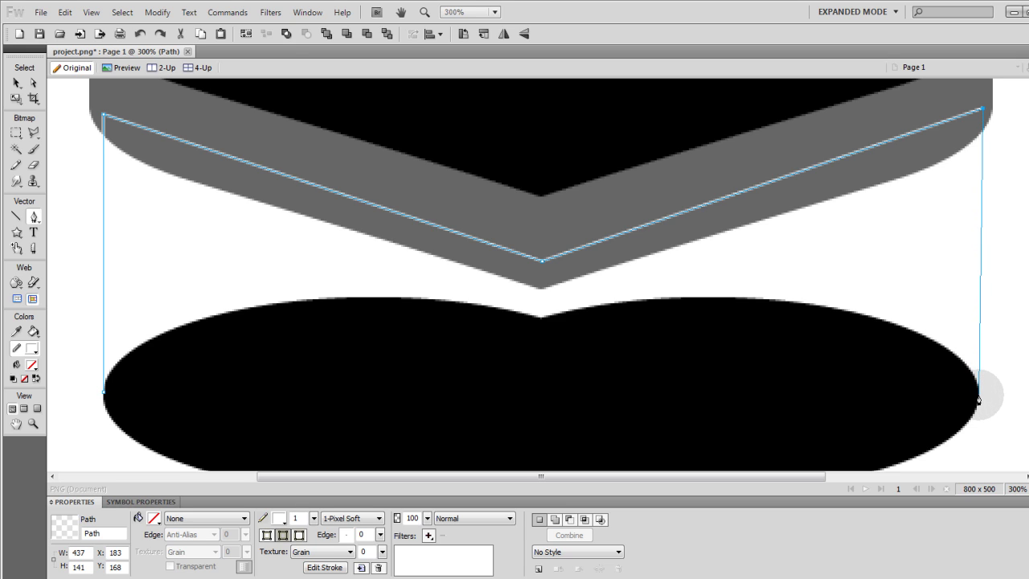
pyautogui.click(103, 395)
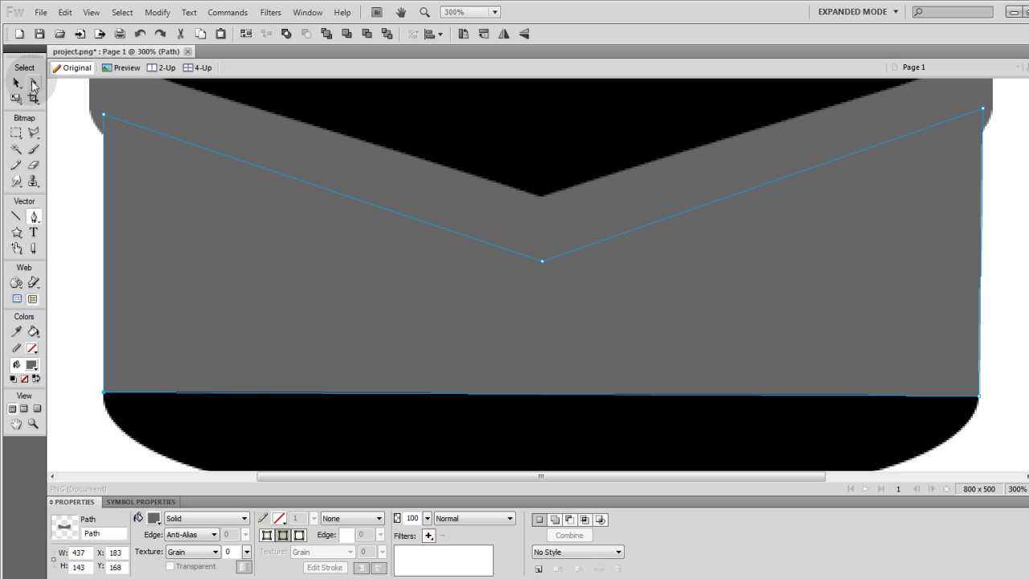
# - Adjust the shape's top-right anchor slightly up and left to fit the rim
pyautogui.click(32, 83)
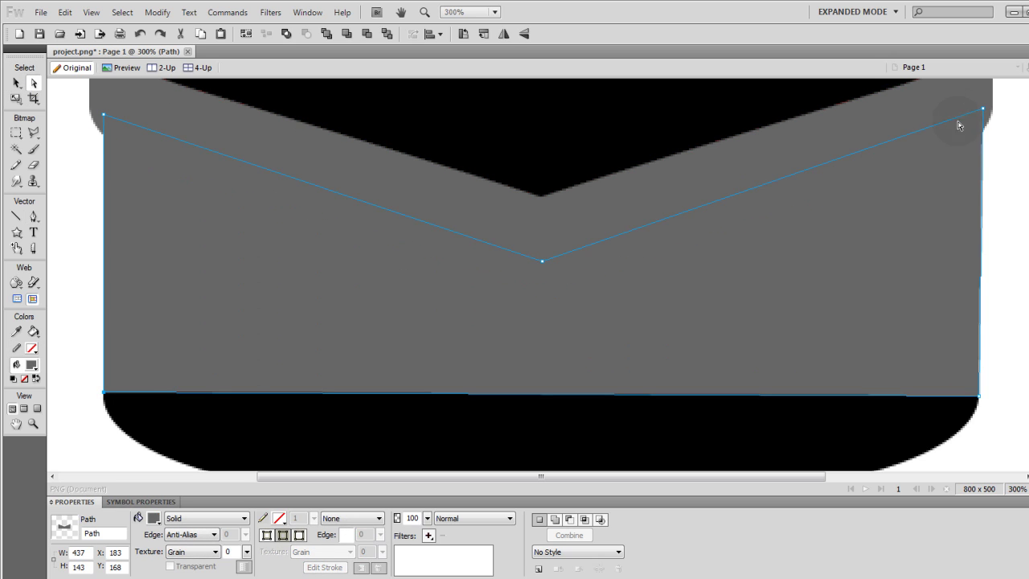
pyautogui.moveTo(985, 112); pyautogui.dragTo(981, 110)
pyautogui.click(1015, 172)
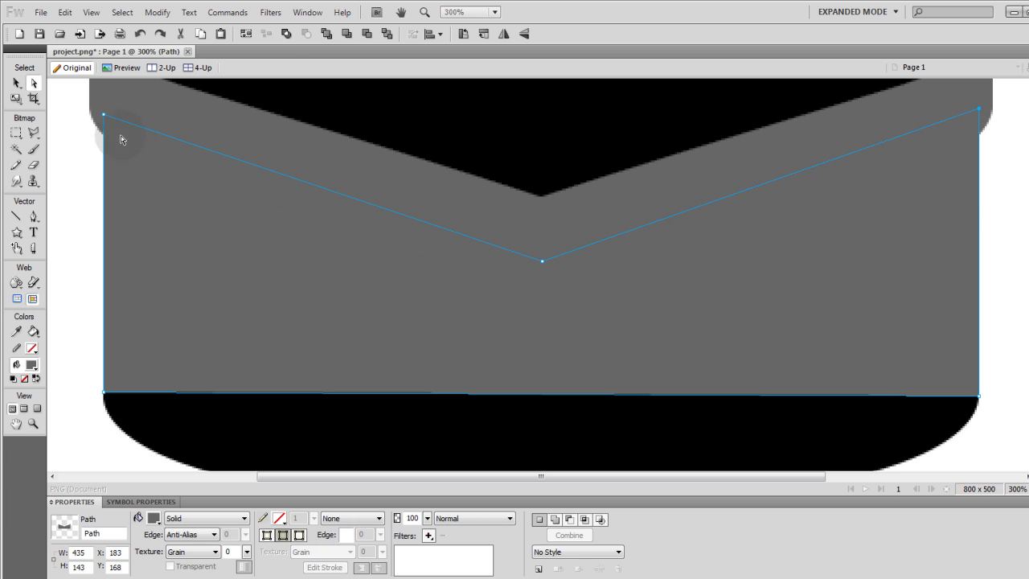
pyautogui.click(15, 84)
# - Union the two grey paths into a single rim band
pyautogui.hotkey('ctrl', '-')
pyautogui.click(81, 178)
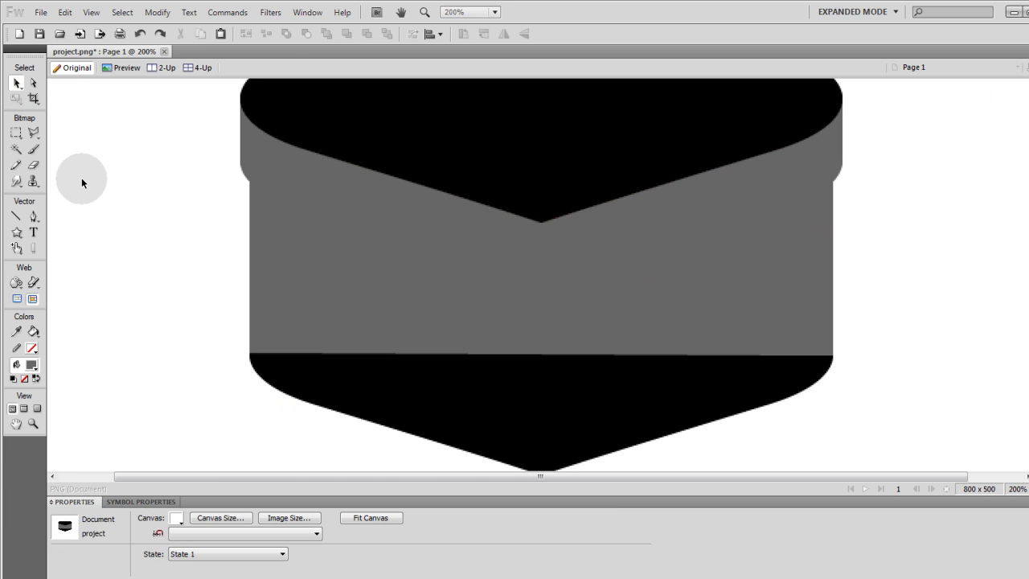
pyautogui.click(224, 219)
pyautogui.click(320, 257)
pyautogui.click(319, 256)
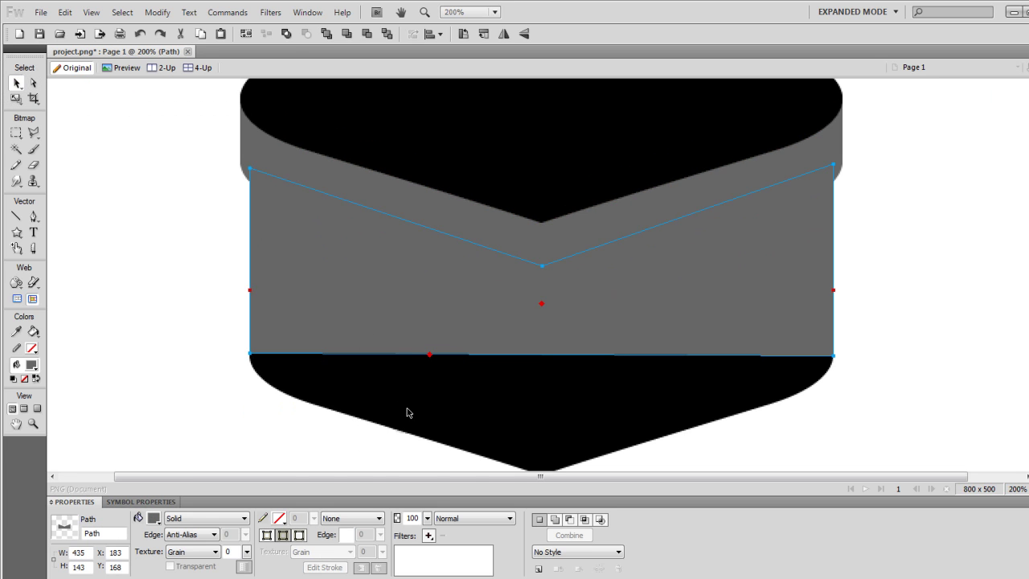
pyautogui.click(188, 374)
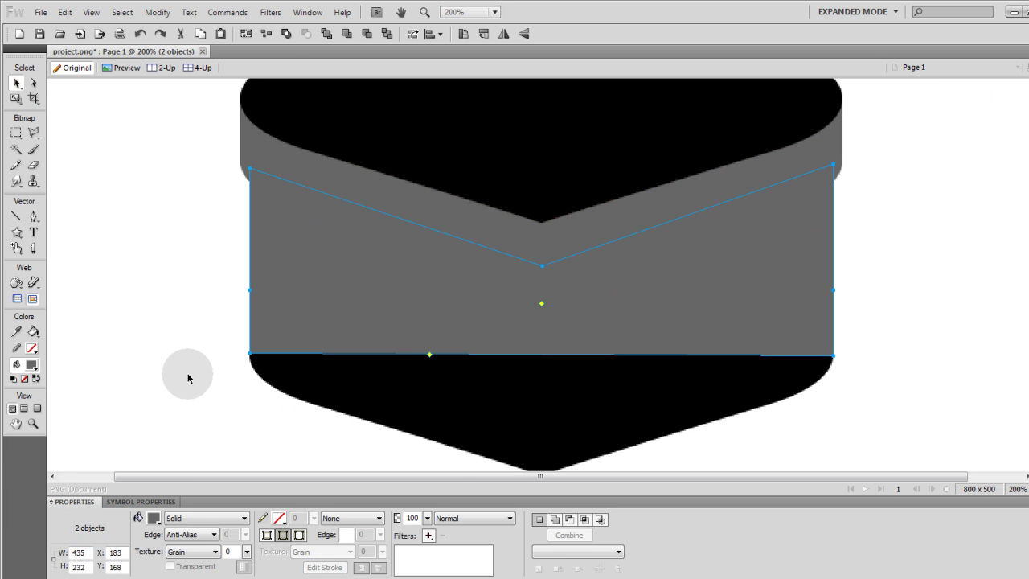
pyautogui.click(482, 423)
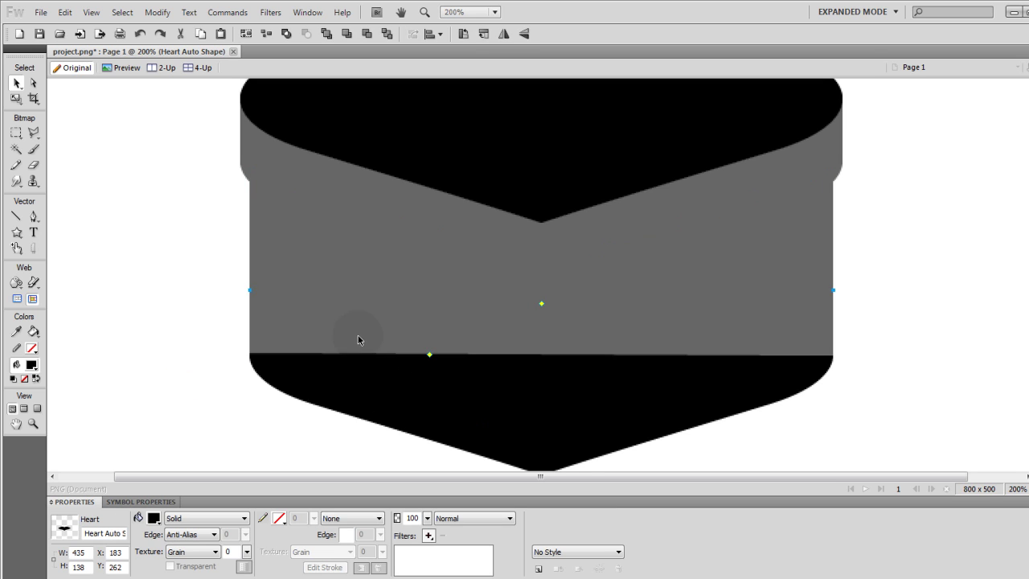
pyautogui.click(359, 432)
pyautogui.click(404, 352)
pyautogui.keyDown('shift'); pyautogui.click(330, 279); pyautogui.keyUp('shift')
pyautogui.click(157, 12)
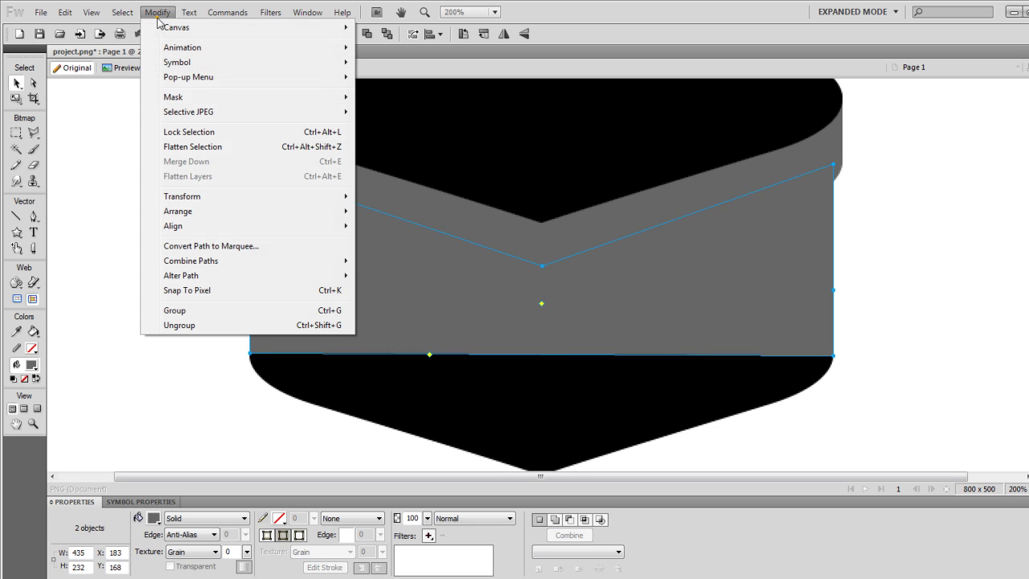
pyautogui.moveTo(216, 262)
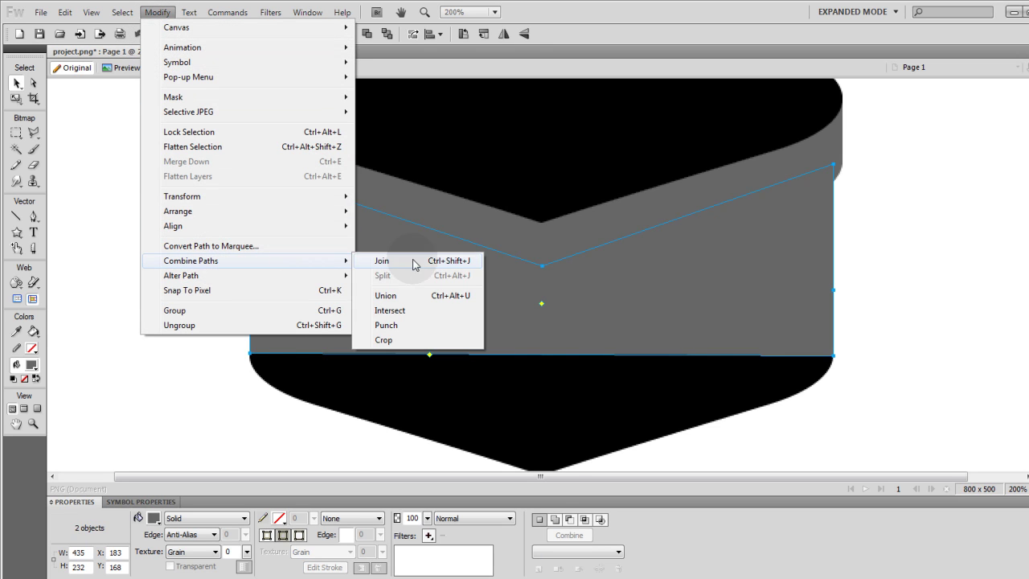
pyautogui.click(395, 294)
pyautogui.hotkey('ctrl', 'd')
# - Bring the combined grey band in front of the black body
pyautogui.click(252, 152)
pyautogui.click(251, 153)
pyautogui.scroll(2, 177, 172)
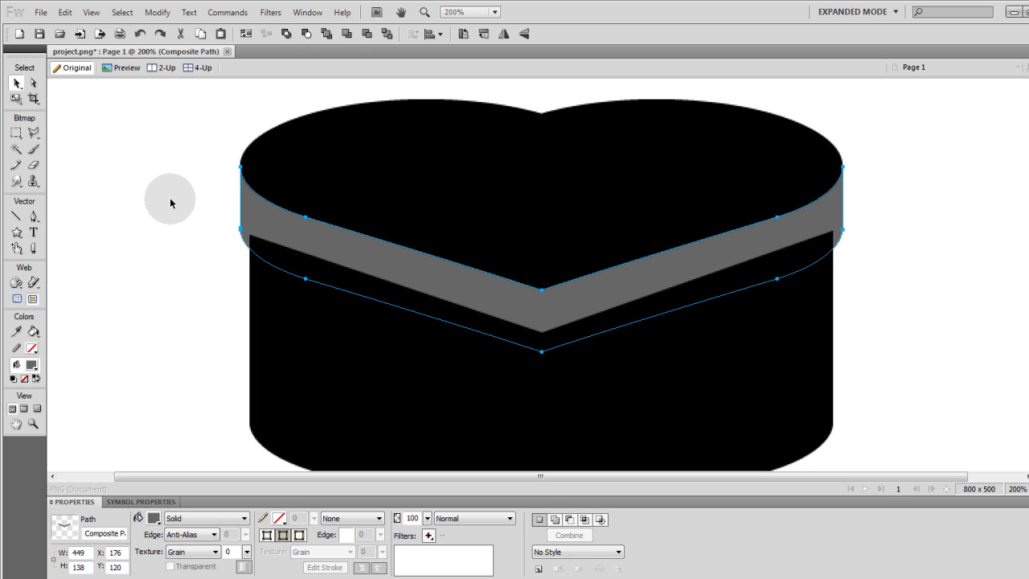
pyautogui.hotkey('ctrl', 'shift', 'Up')
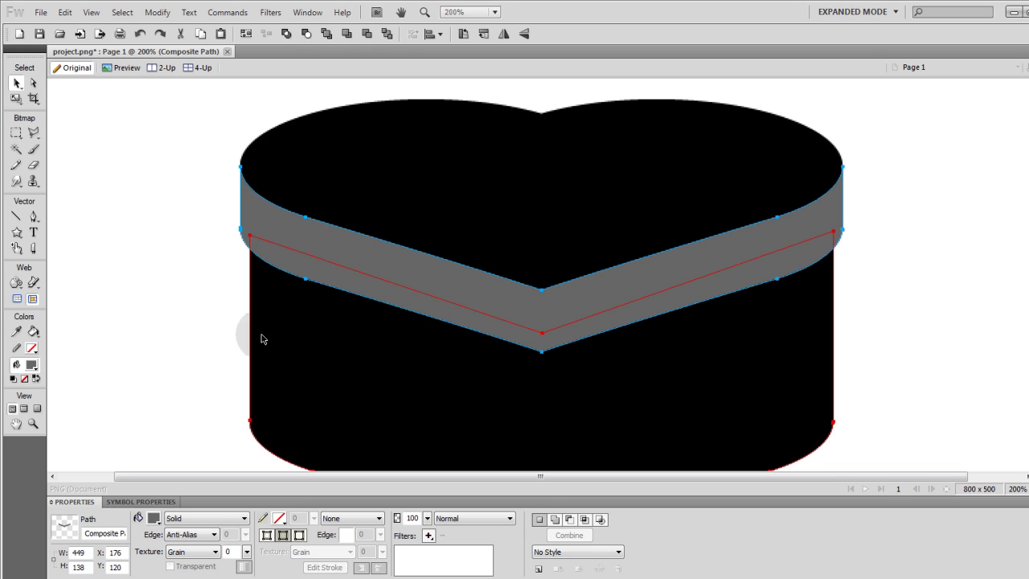
# - Punch the grey band's shape out of the black body, leaving a V-shaped top
pyautogui.click(177, 297)
pyautogui.click(269, 228)
pyautogui.keyDown('shift'); pyautogui.click(294, 392); pyautogui.keyUp('shift')
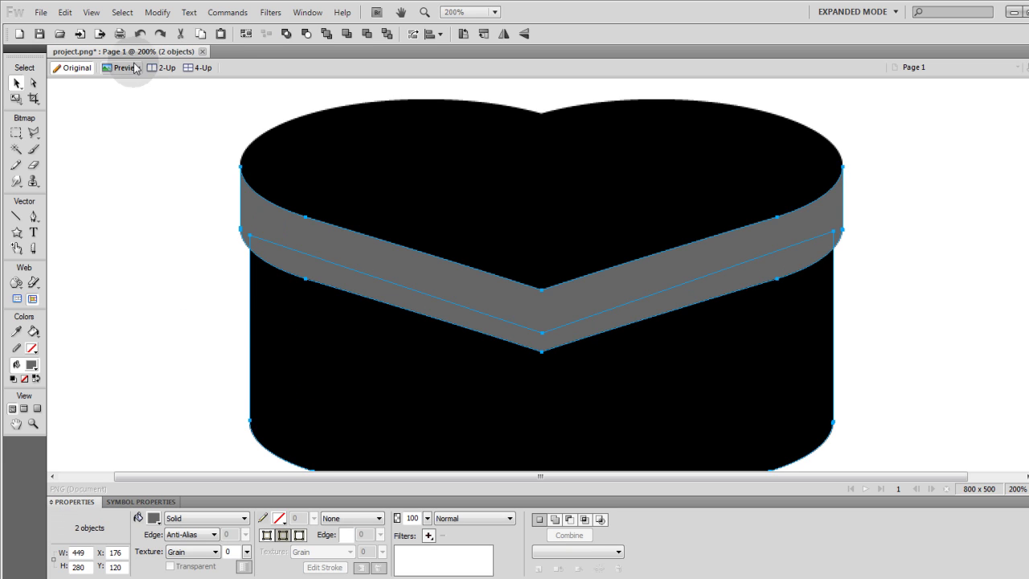
pyautogui.click(157, 12)
pyautogui.moveTo(197, 265)
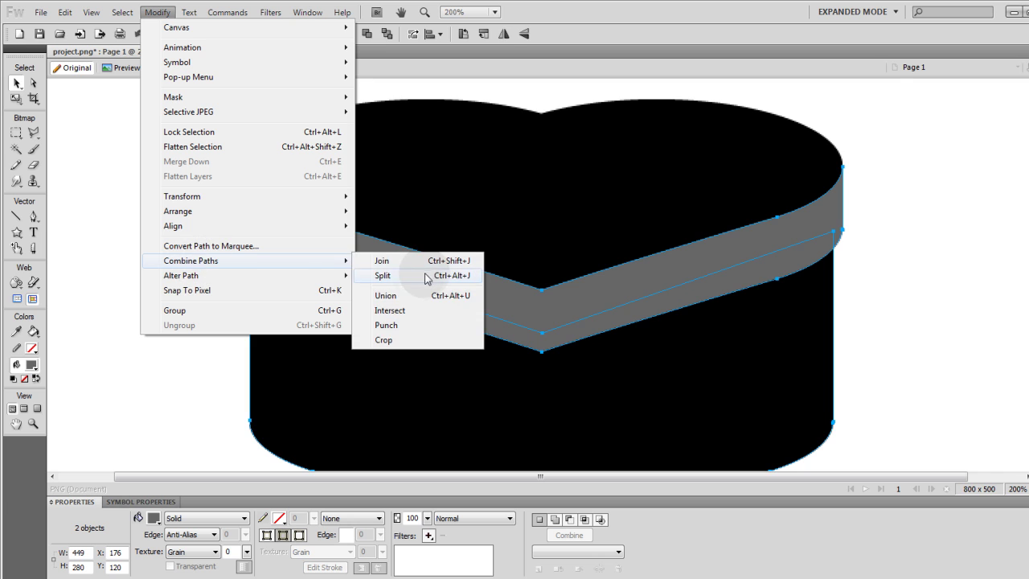
pyautogui.click(382, 325)
pyautogui.click(176, 275)
pyautogui.scroll(-3, 174, 266)
pyautogui.moveTo(355, 305); pyautogui.dragTo(344, 335)
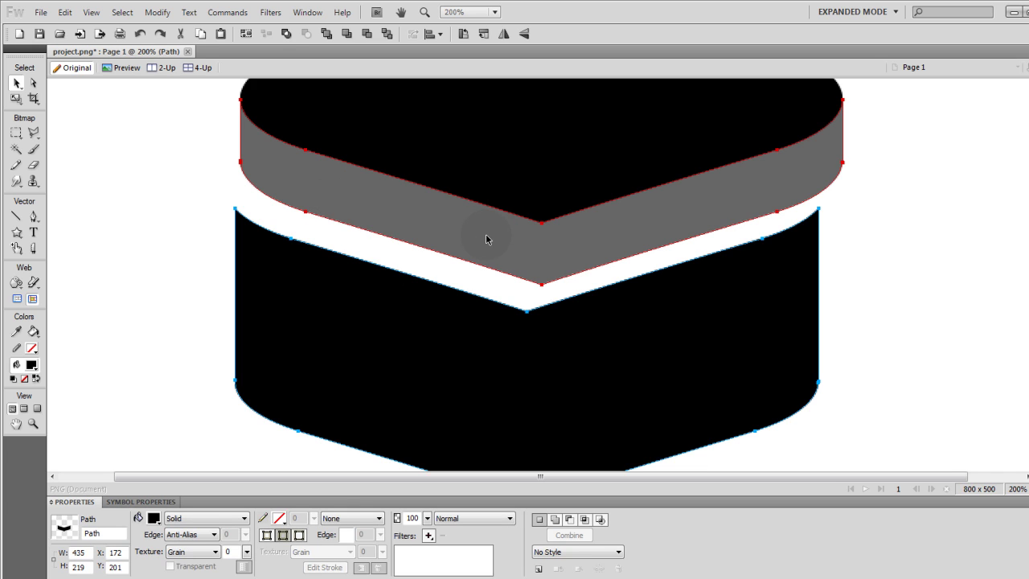
# - Give the heart-shaped lid a radial gradient fill with its centre nudged slightly down
pyautogui.click(182, 203)
pyautogui.hotkey('ctrl', '1')
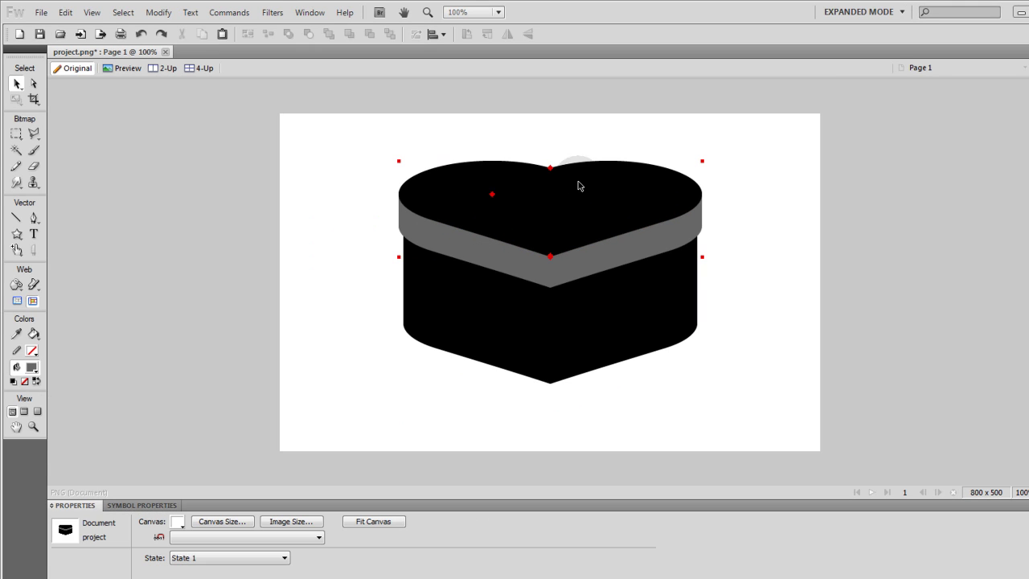
pyautogui.click(575, 190)
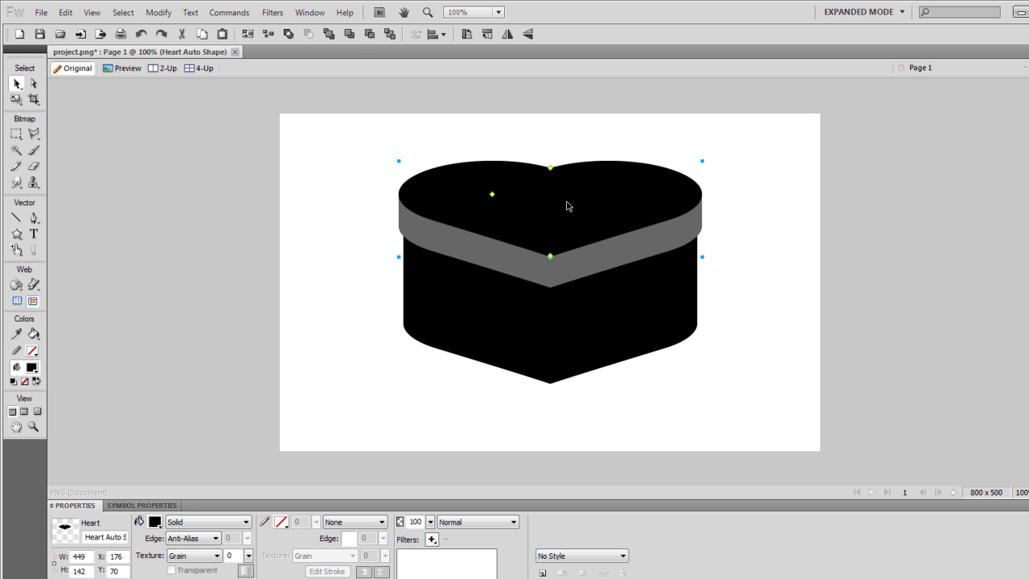
pyautogui.click(227, 523)
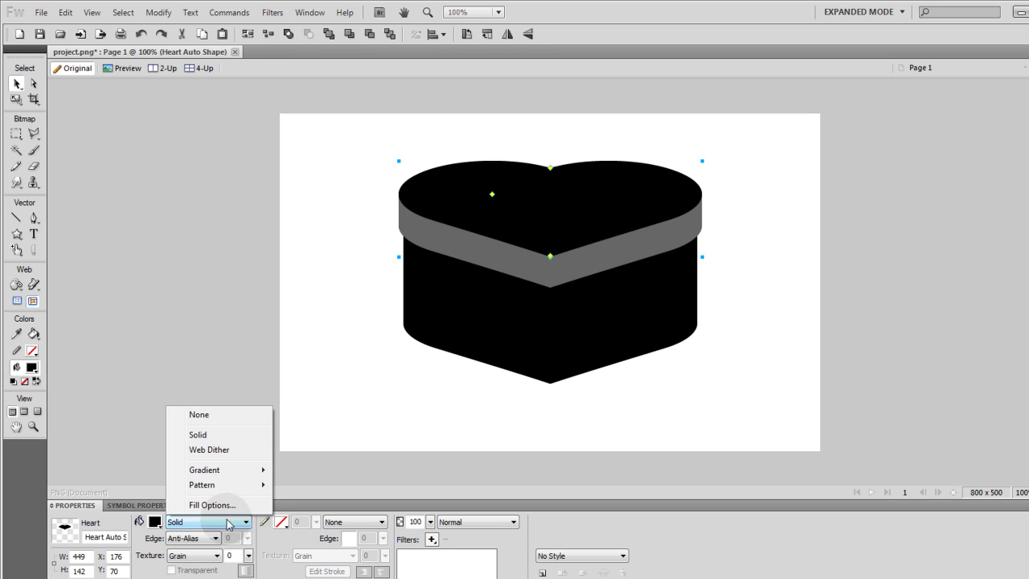
pyautogui.moveTo(225, 471)
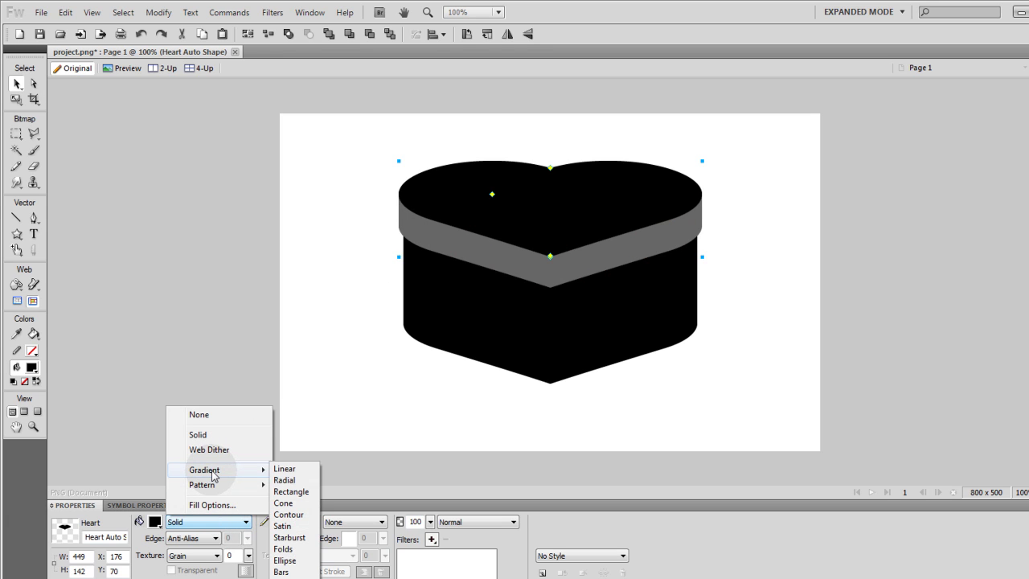
pyautogui.click(286, 480)
pyautogui.moveTo(550, 223); pyautogui.dragTo(552, 228)
# - Set the lid gradient's left stop to red and its right stop to dark red
pyautogui.click(156, 523)
pyautogui.click(172, 441)
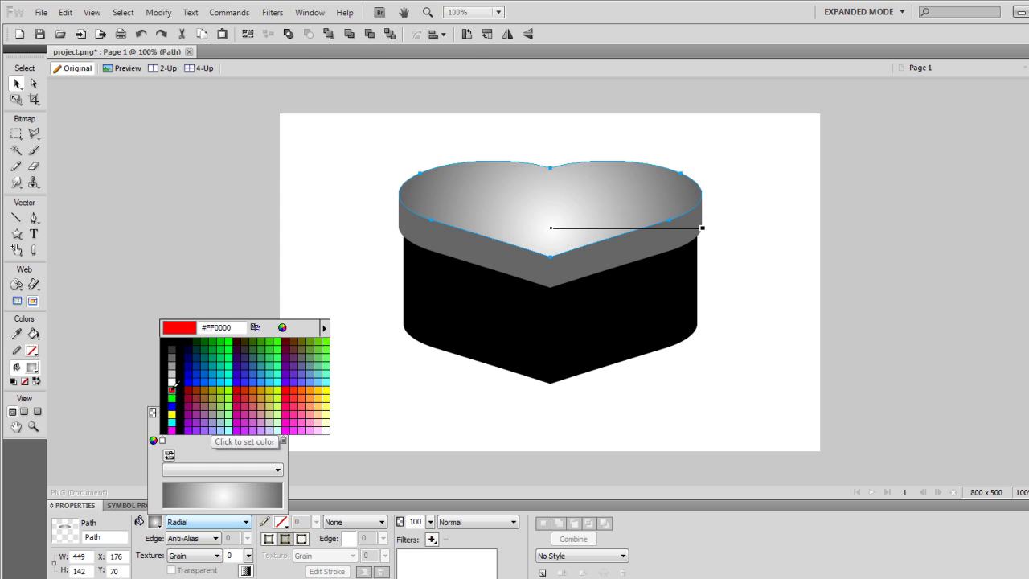
pyautogui.click(172, 390)
pyautogui.click(284, 442)
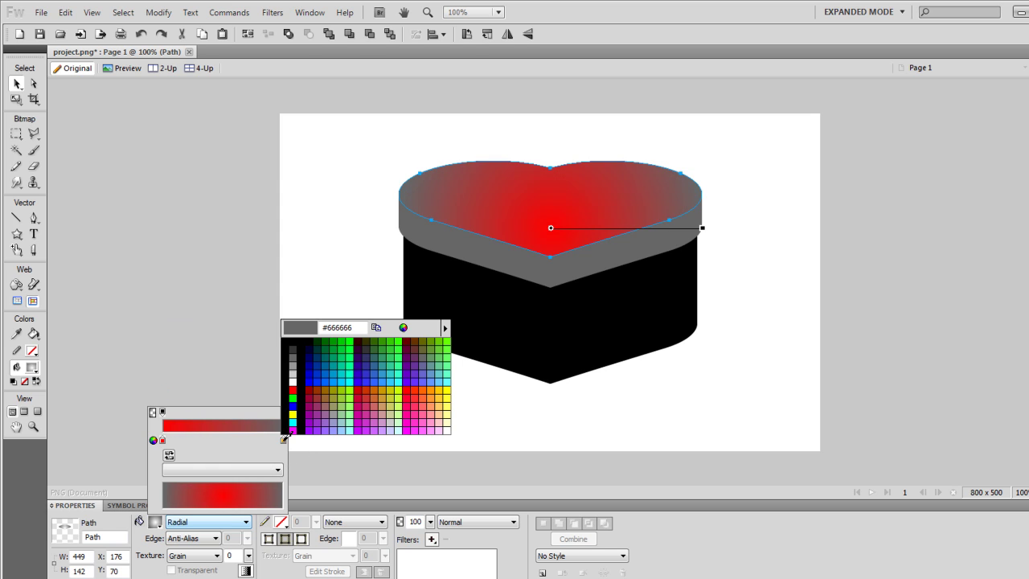
pyautogui.click(309, 393)
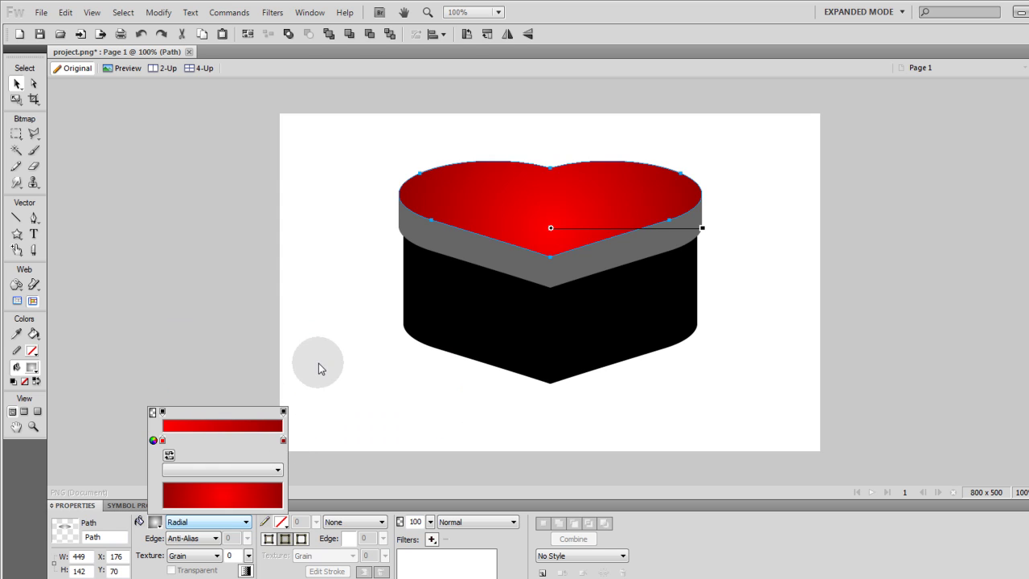
# - Darken both gradient stops further in the full colour chooser
pyautogui.click(284, 441)
pyautogui.click(398, 330)
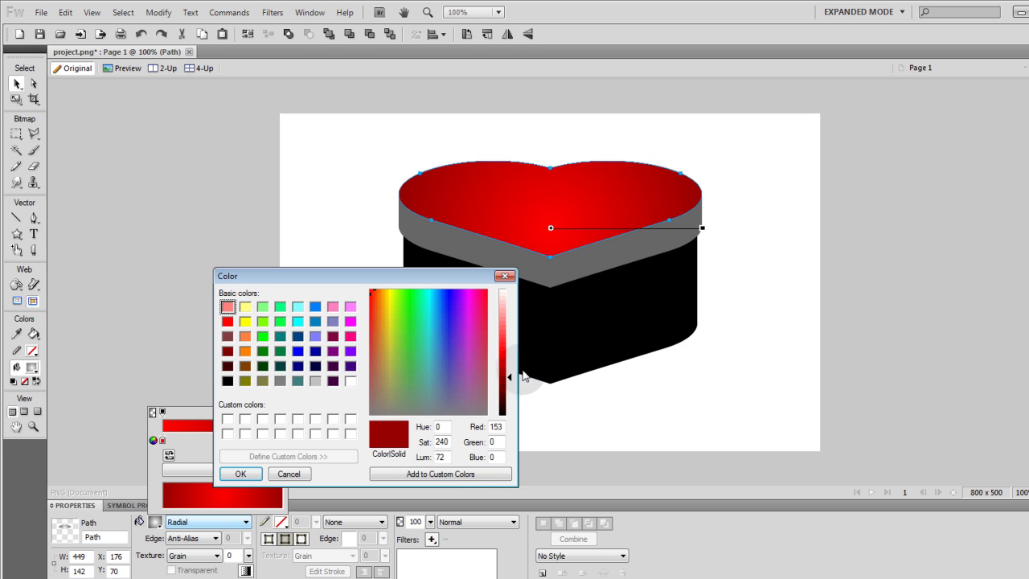
pyautogui.click(503, 384)
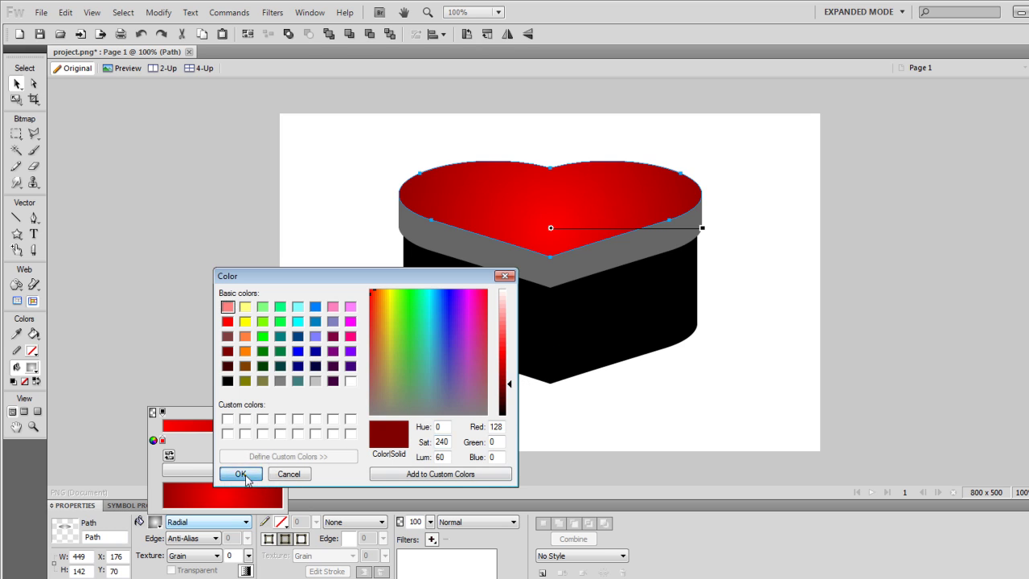
pyautogui.click(241, 474)
pyautogui.click(162, 442)
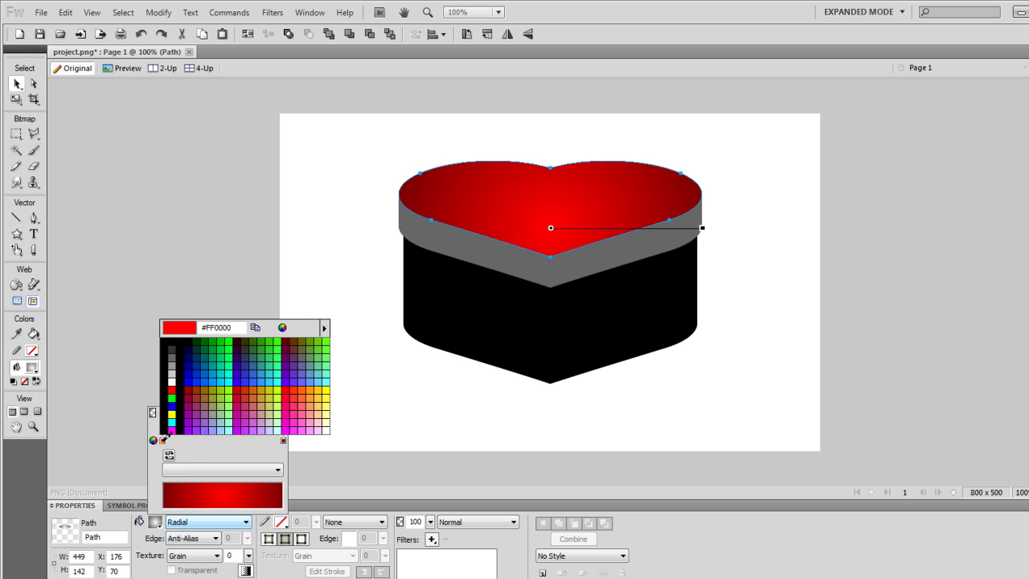
pyautogui.click(282, 327)
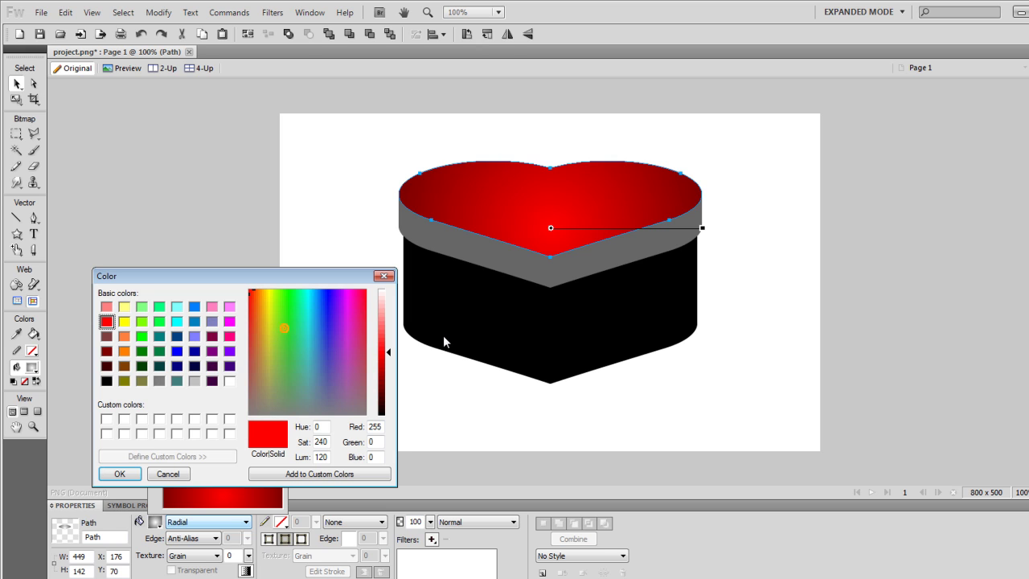
pyautogui.click(385, 363)
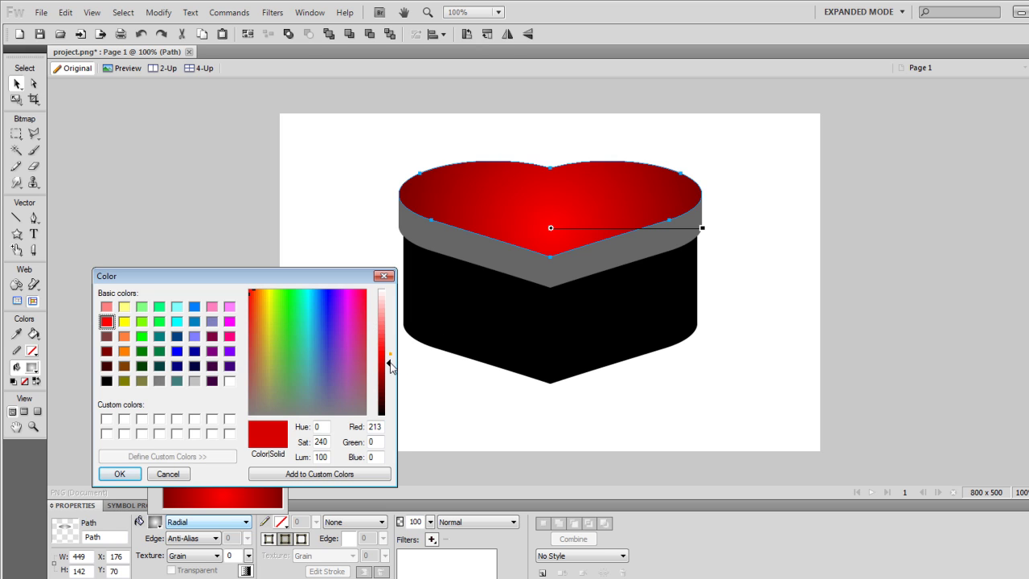
# - Confirm the lid's darker red, then give the grey band and black body a Bars gradient fill
pyautogui.click(119, 473)
pyautogui.click(314, 363)
pyautogui.click(326, 360)
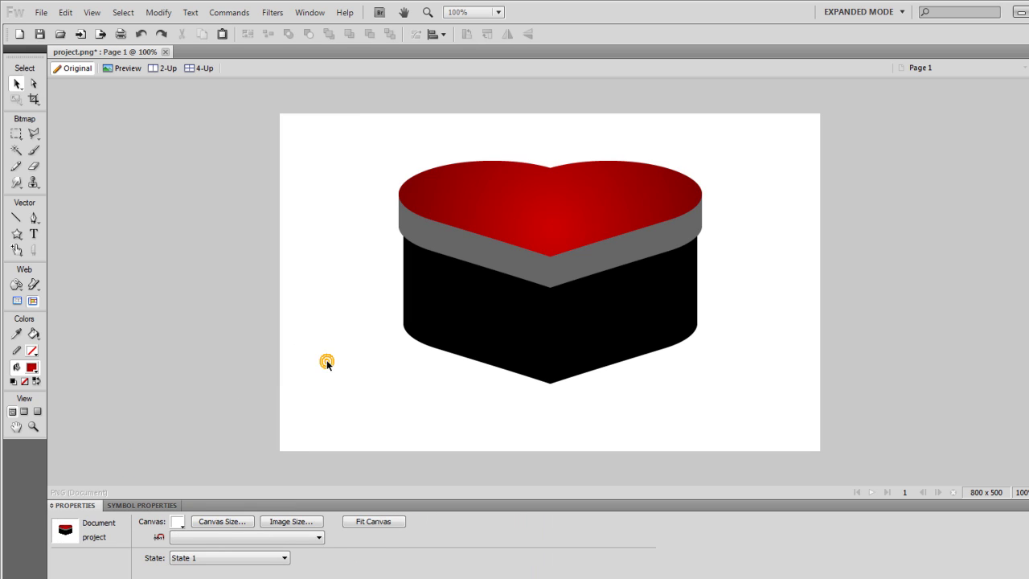
pyautogui.click(471, 252)
pyautogui.keyDown('shift'); pyautogui.click(457, 336); pyautogui.keyUp('shift')
pyautogui.click(210, 524)
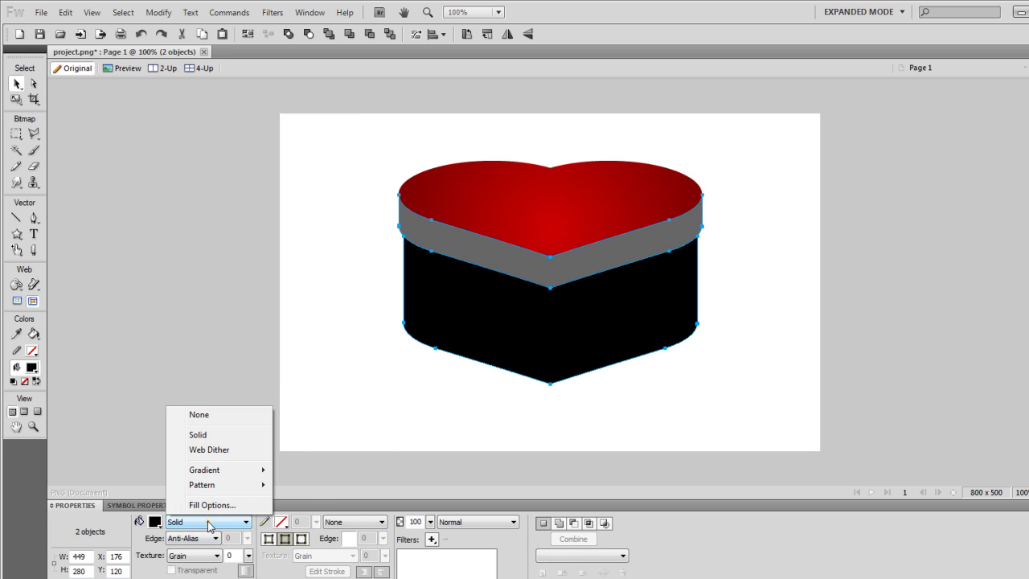
pyautogui.moveTo(229, 470)
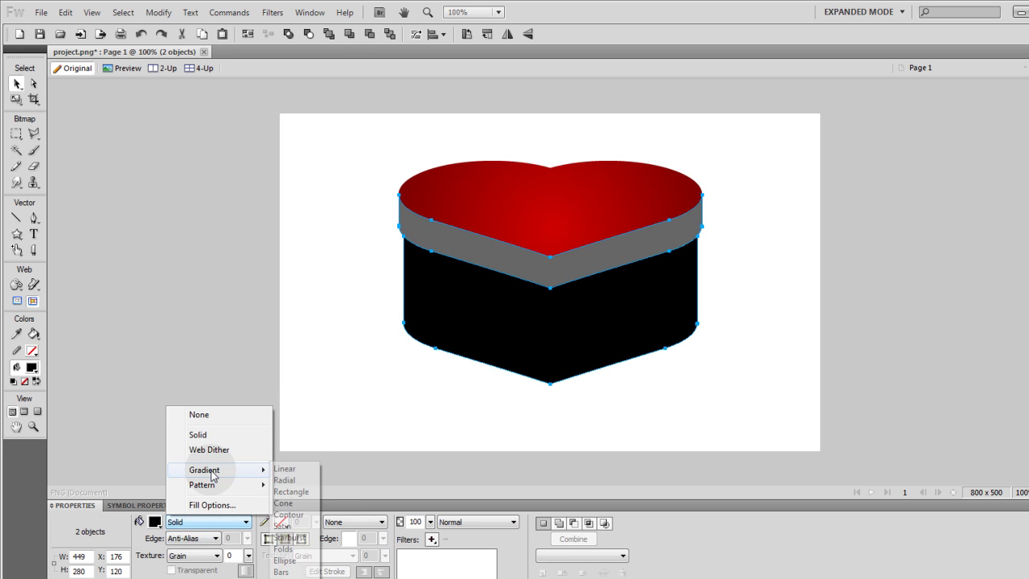
pyautogui.click(281, 572)
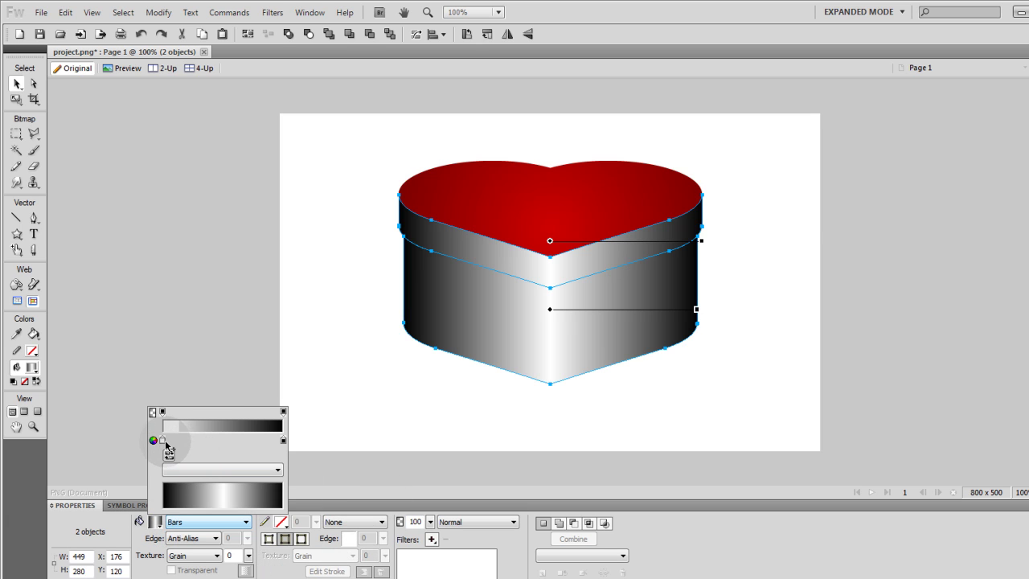
# - Set the side gradient's left stop to the lid's red and a dark right stop moved inward
pyautogui.click(162, 440)
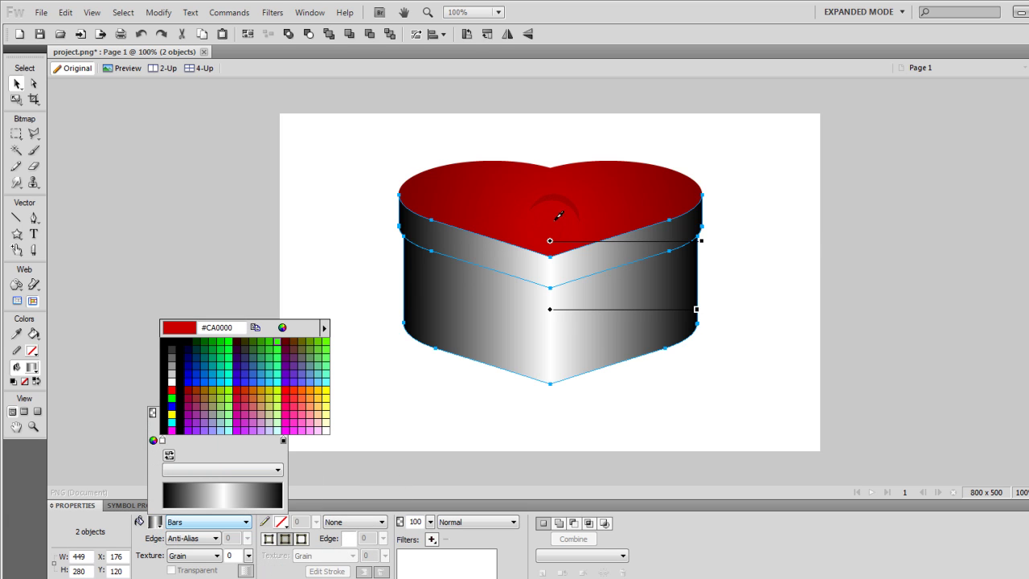
pyautogui.click(557, 230)
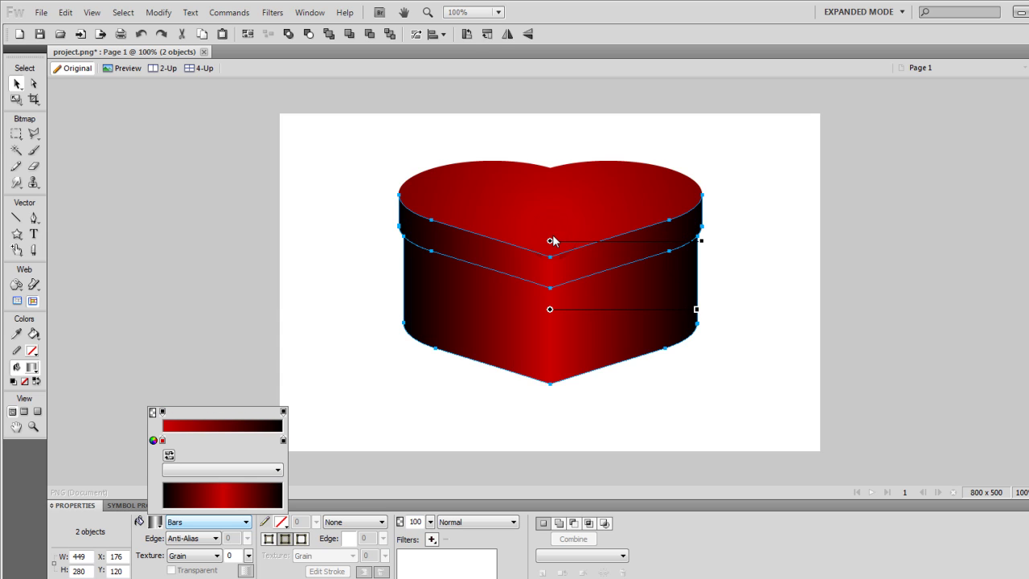
pyautogui.click(283, 440)
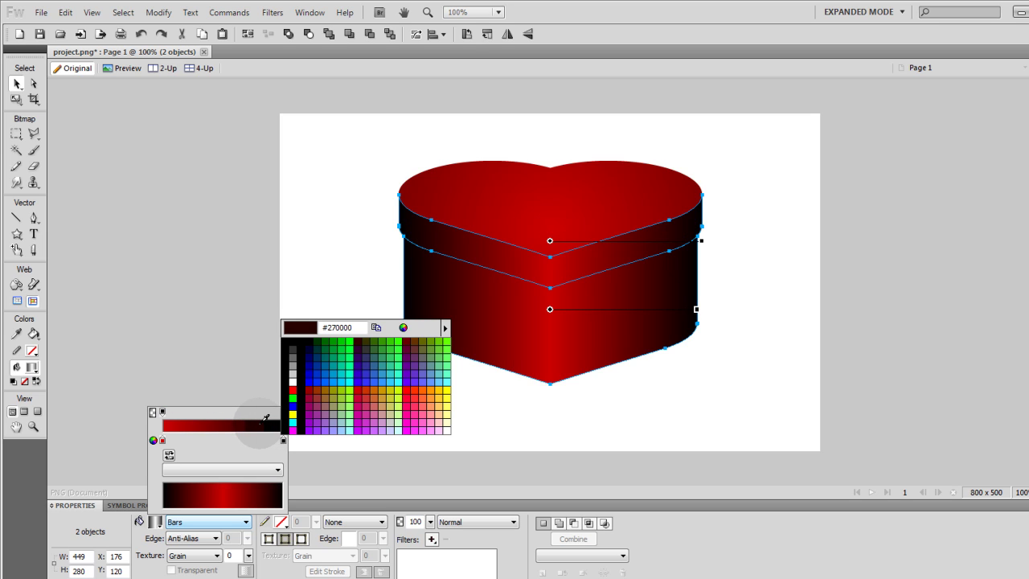
pyautogui.click(266, 417)
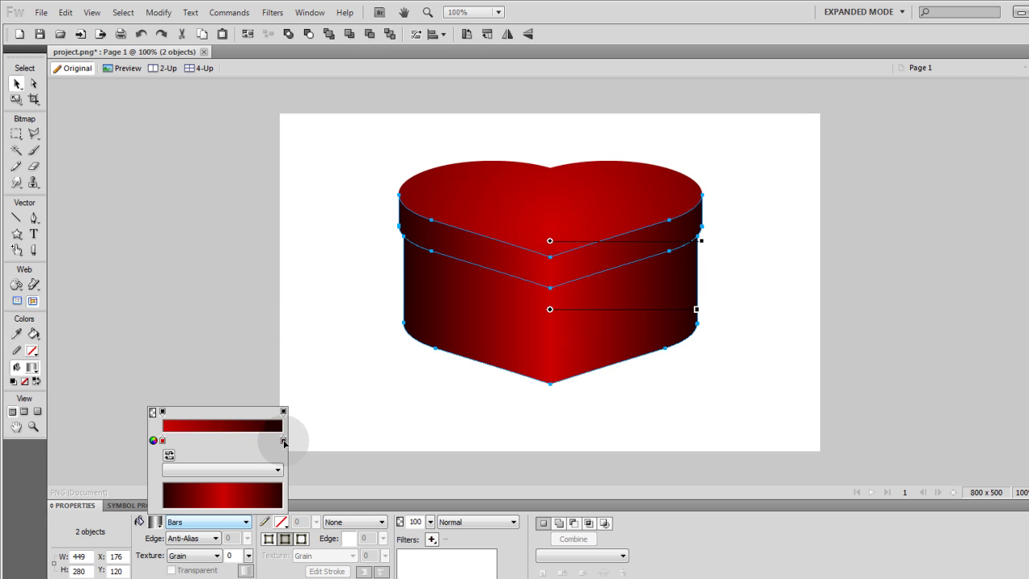
pyautogui.moveTo(283, 442); pyautogui.dragTo(270, 441)
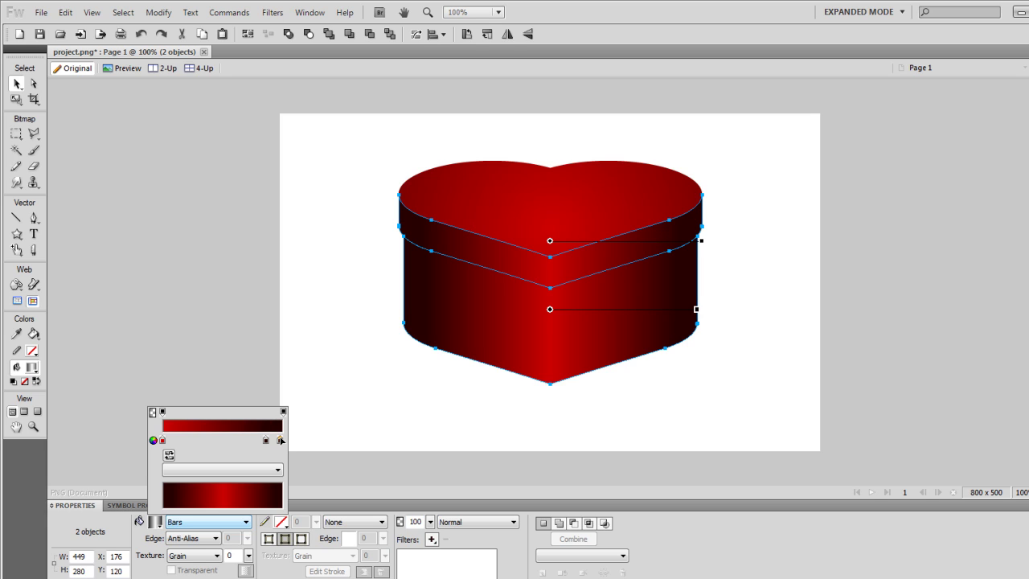
# - Add a dark red stop and give the remaining stop a sampled dark colour
pyautogui.click(280, 442)
pyautogui.click(280, 440)
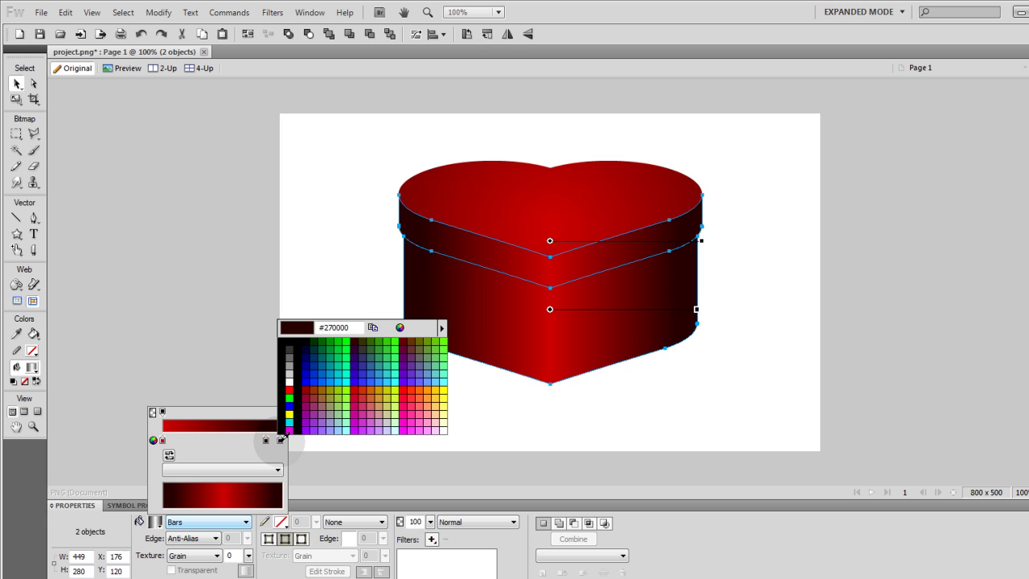
pyautogui.click(304, 338)
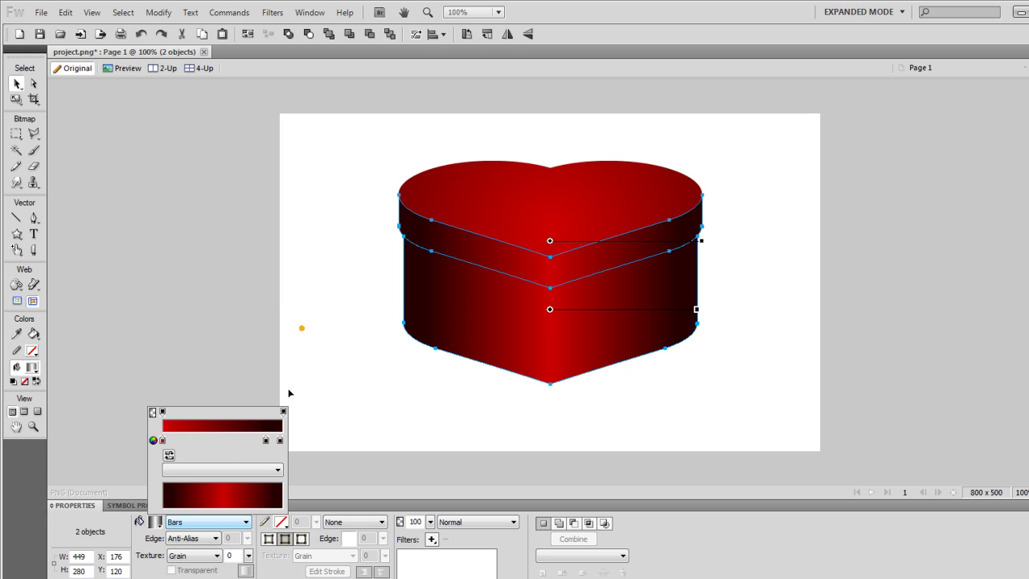
pyautogui.click(266, 441)
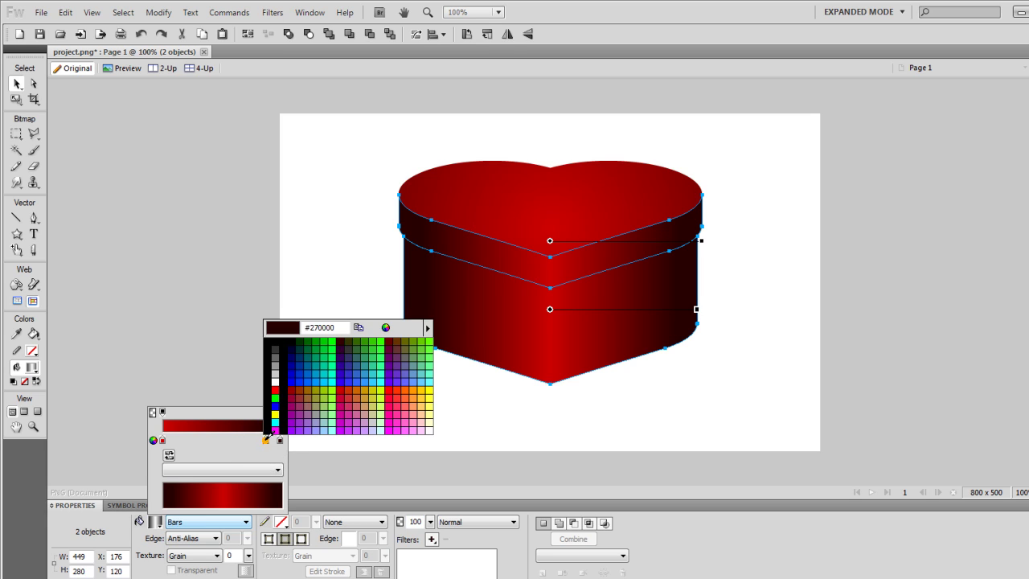
pyautogui.click(238, 423)
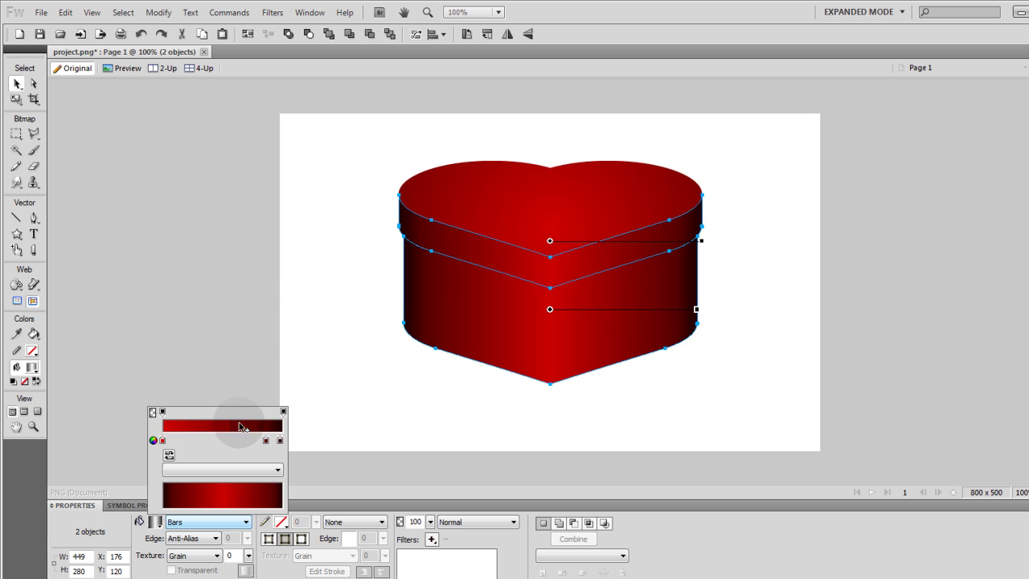
pyautogui.click(336, 336)
# - Join the heart outlines into a composite band, move it onto the body and fill it solid black
pyautogui.click(695, 354)
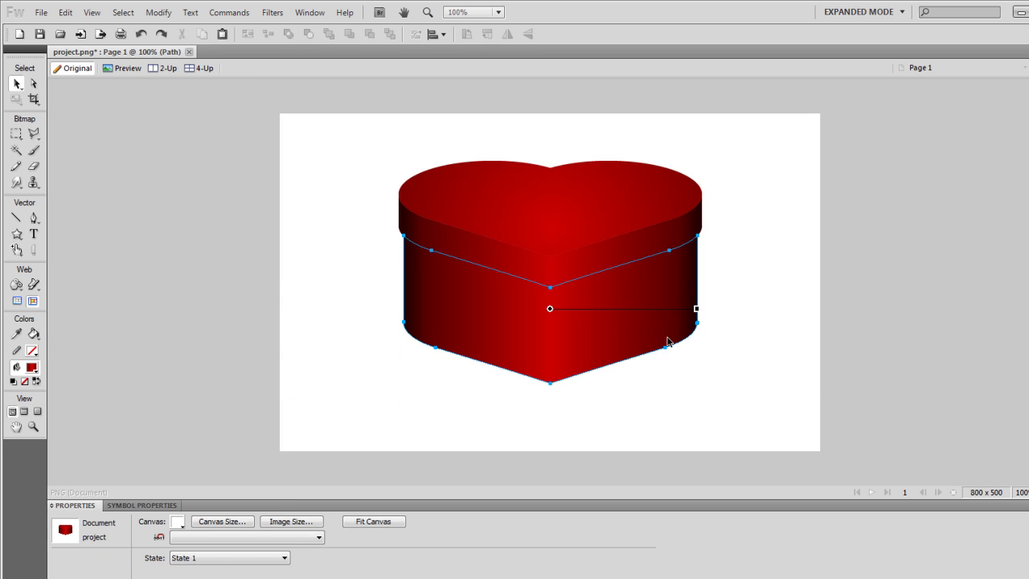
pyautogui.keyDown('ctrl'); pyautogui.click(737, 319); pyautogui.keyUp('ctrl')
pyautogui.keyDown('ctrl'); pyautogui.click(740, 325); pyautogui.keyUp('ctrl')
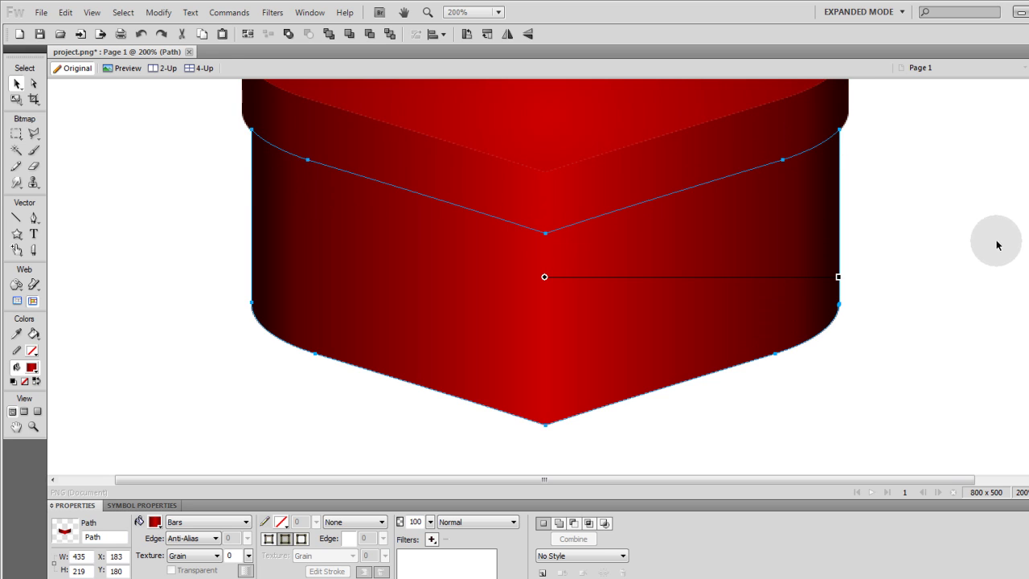
pyautogui.hotkey('ctrl', 'j')
pyautogui.scroll(3, 883, 177)
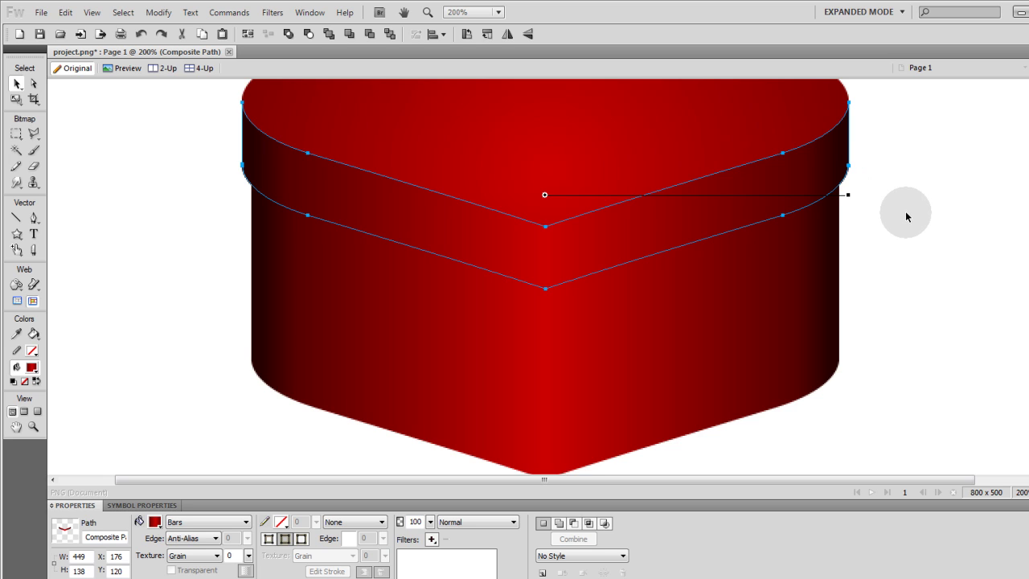
pyautogui.moveTo(768, 183); pyautogui.dragTo(799, 262)
pyautogui.click(193, 522)
pyautogui.click(191, 523)
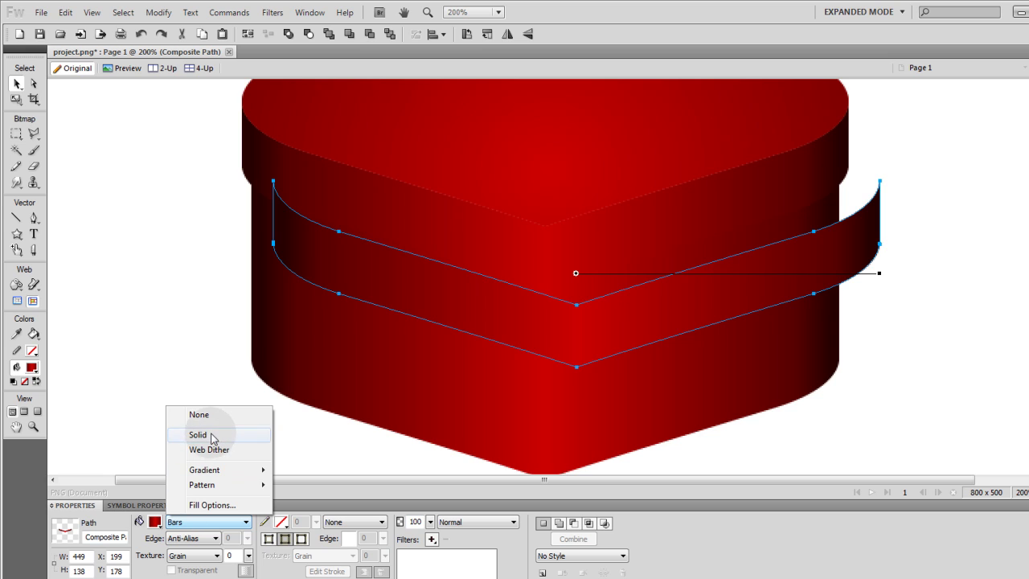
pyautogui.click(201, 434)
pyautogui.moveTo(387, 288)
pyautogui.mouseDown()
pyautogui.moveTo(397, 285)
pyautogui.moveTo(379, 299)
pyautogui.moveTo(374, 290)
pyautogui.mouseUp()
# - Shrink the black band slightly and nudge it up twice toward the lid
pyautogui.click(16, 98)
pyautogui.moveTo(857, 370); pyautogui.dragTo(846, 357)
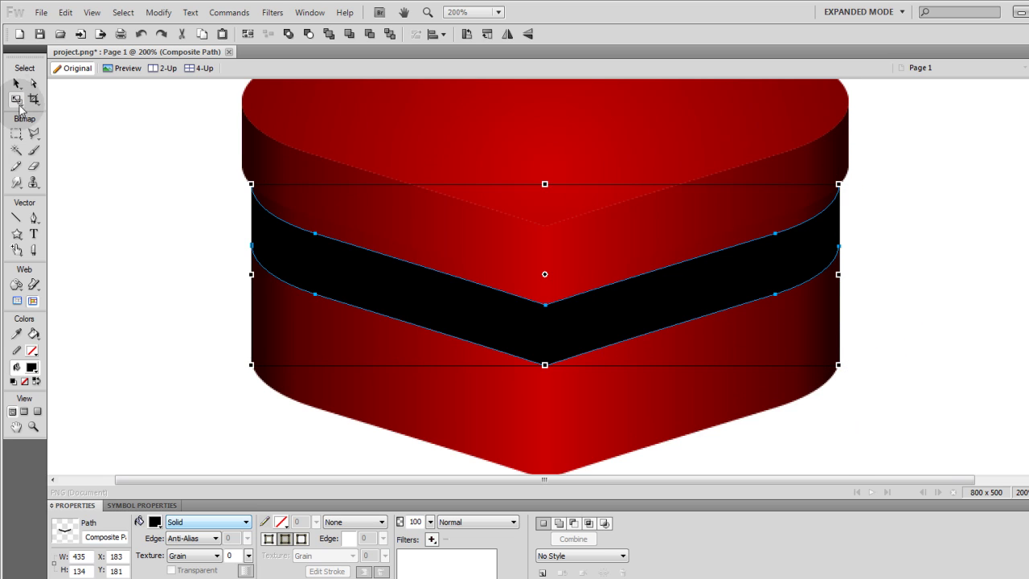
pyautogui.click(16, 84)
pyautogui.press('Up')
pyautogui.press('Up')
pyautogui.press('Up')
pyautogui.press('Up')
pyautogui.press('Up')
pyautogui.press('Up')
pyautogui.press('Up')
pyautogui.press('Up')
pyautogui.press('Up')
pyautogui.press('Up')
pyautogui.press('Up')
pyautogui.press('Up')
pyautogui.press('Up')
pyautogui.press('Up')
pyautogui.press('Up')
pyautogui.press('Up')
pyautogui.press('Up')
pyautogui.press('Up')
pyautogui.press('Up')
pyautogui.press('Up')
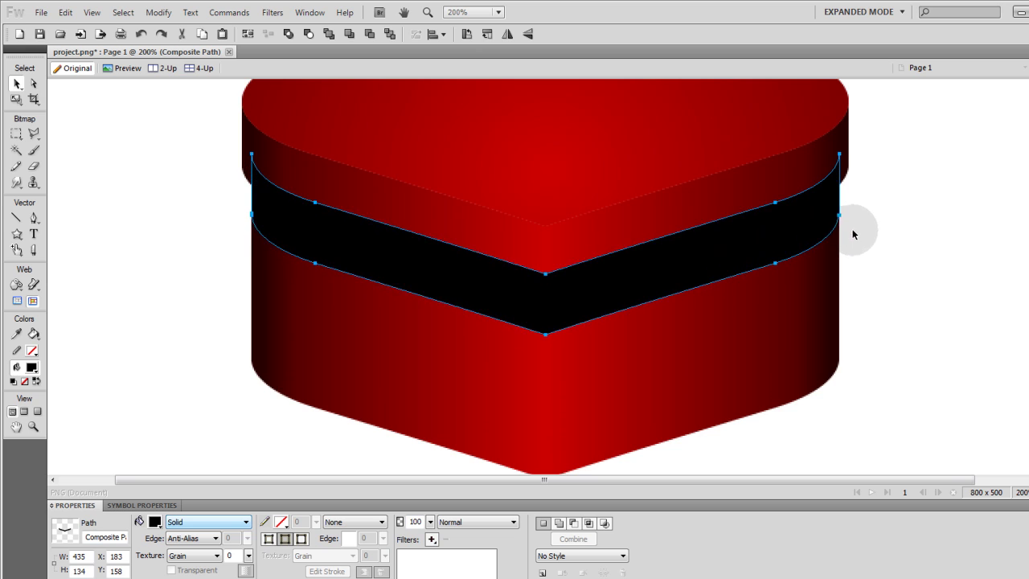
pyautogui.press('Up')
pyautogui.press('Up')
pyautogui.press('Up')
pyautogui.press('Up')
pyautogui.press('Up')
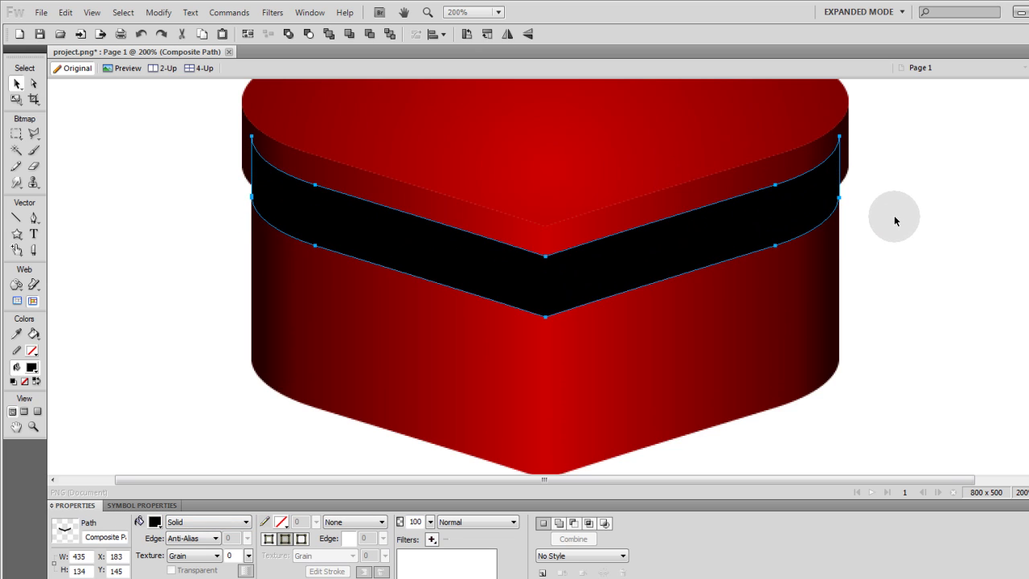
pyautogui.click(806, 157)
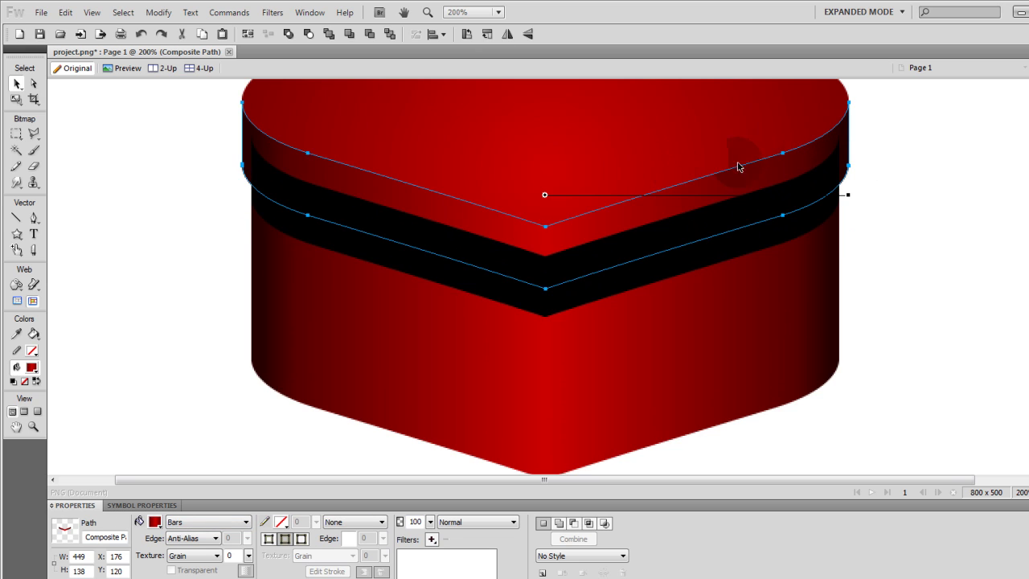
# - Nudge the lid's side band down, then punch it out of the black band
pyautogui.press('Down')
pyautogui.press('Down')
pyautogui.press('Down')
pyautogui.press('Down')
pyautogui.press('Down')
pyautogui.press('Down')
pyautogui.press('Down')
pyautogui.press('Down')
pyautogui.press('Down')
pyautogui.press('Down')
pyautogui.press('Down')
pyautogui.press('Down')
pyautogui.press('Down')
pyautogui.press('Down')
pyautogui.press('Down')
pyautogui.press('Down')
pyautogui.press('Down')
pyautogui.press('Down')
pyautogui.press('Down')
pyautogui.press('Down')
pyautogui.press('Down')
pyautogui.press('Down')
pyautogui.press('Down')
pyautogui.press('Down')
pyautogui.press('Down')
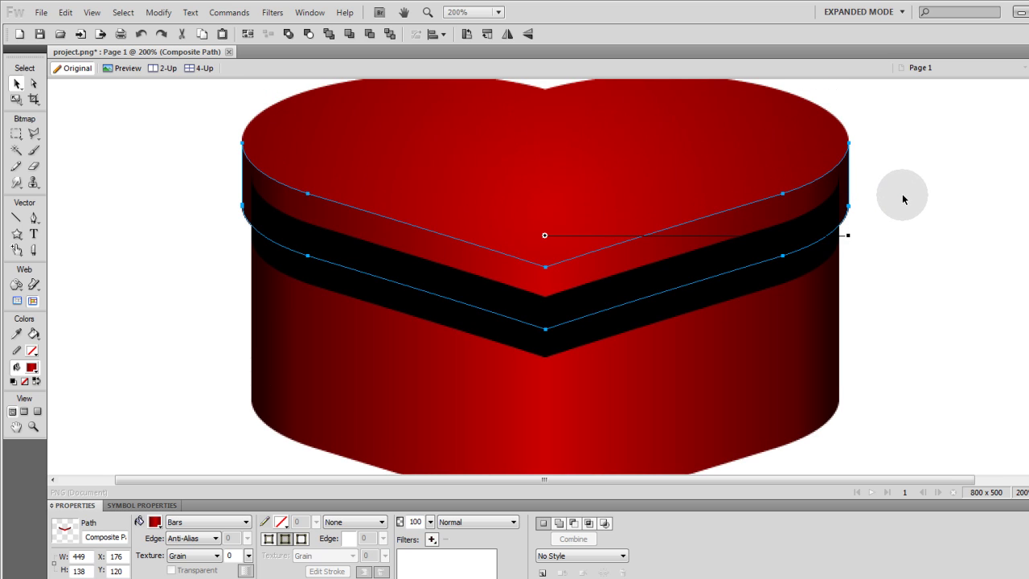
pyautogui.click(903, 199)
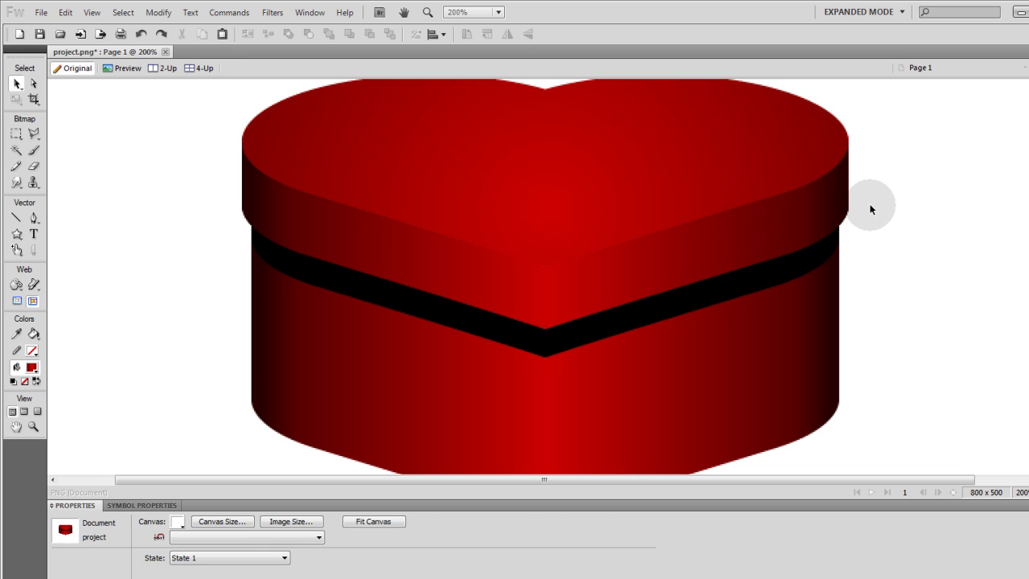
pyautogui.click(812, 207)
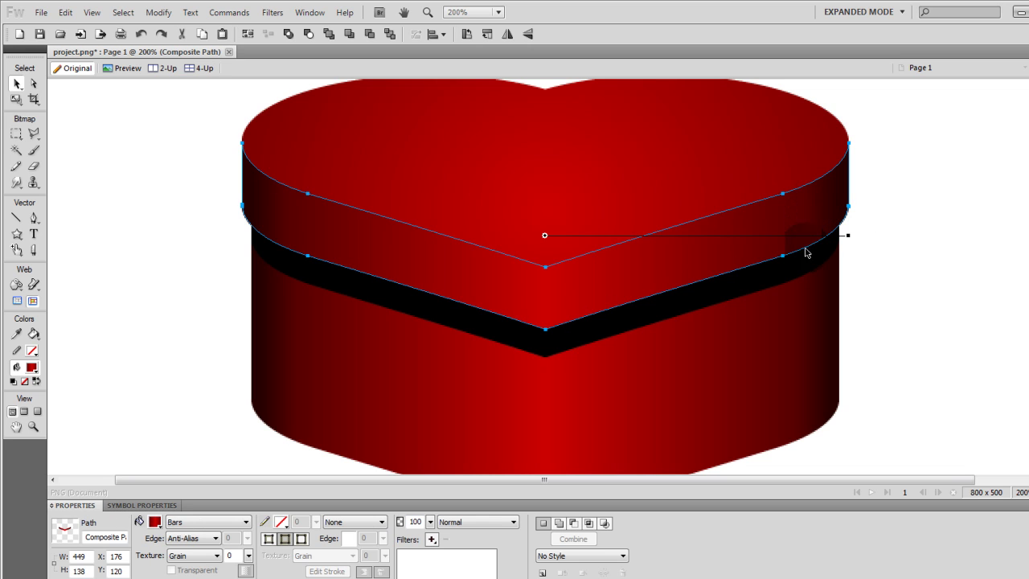
pyautogui.click(892, 288)
pyautogui.click(739, 259)
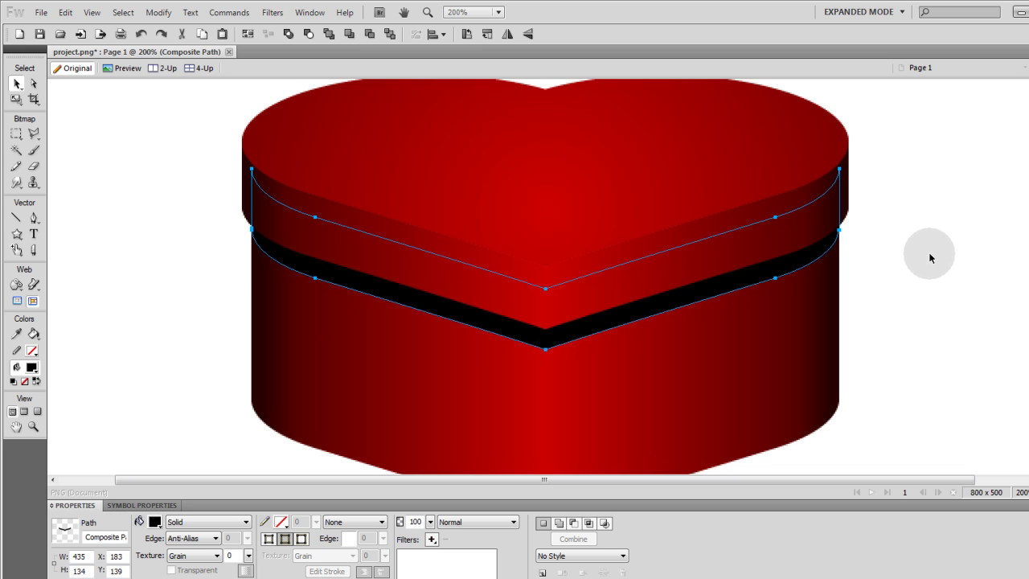
pyautogui.click(887, 207)
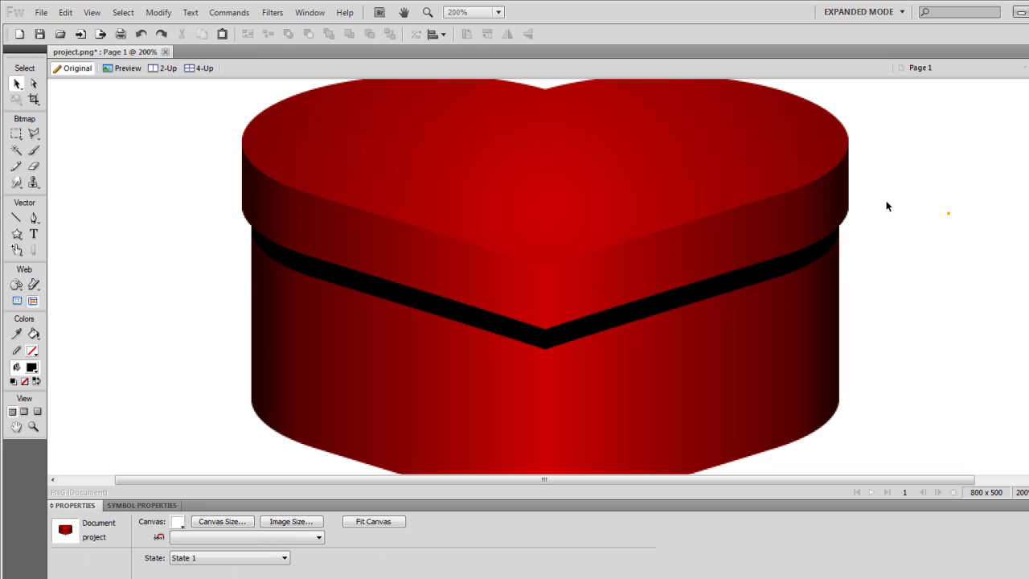
pyautogui.click(829, 179)
pyautogui.keyDown('shift'); pyautogui.click(774, 269); pyautogui.keyUp('shift')
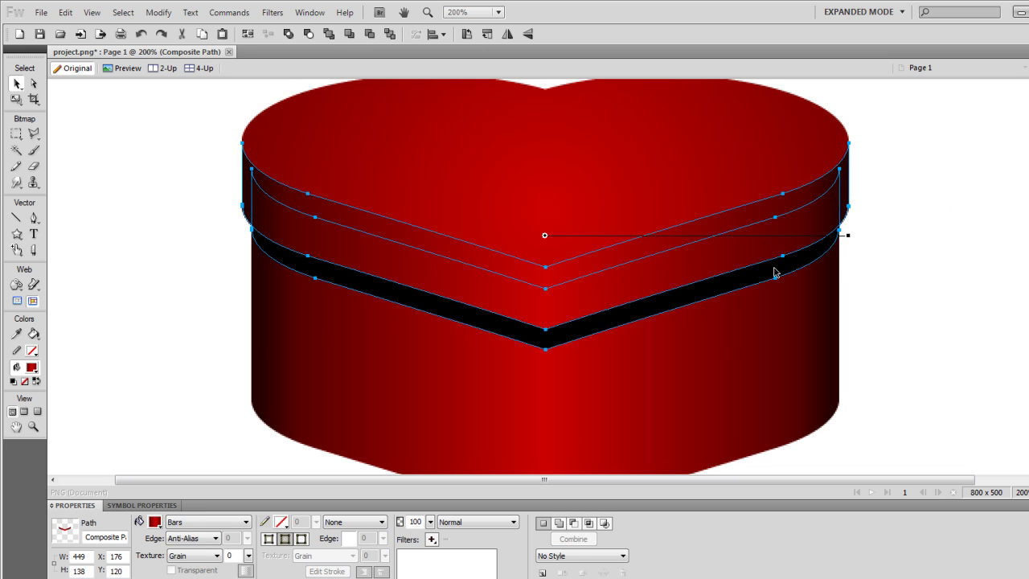
pyautogui.click(158, 12)
pyautogui.moveTo(199, 268)
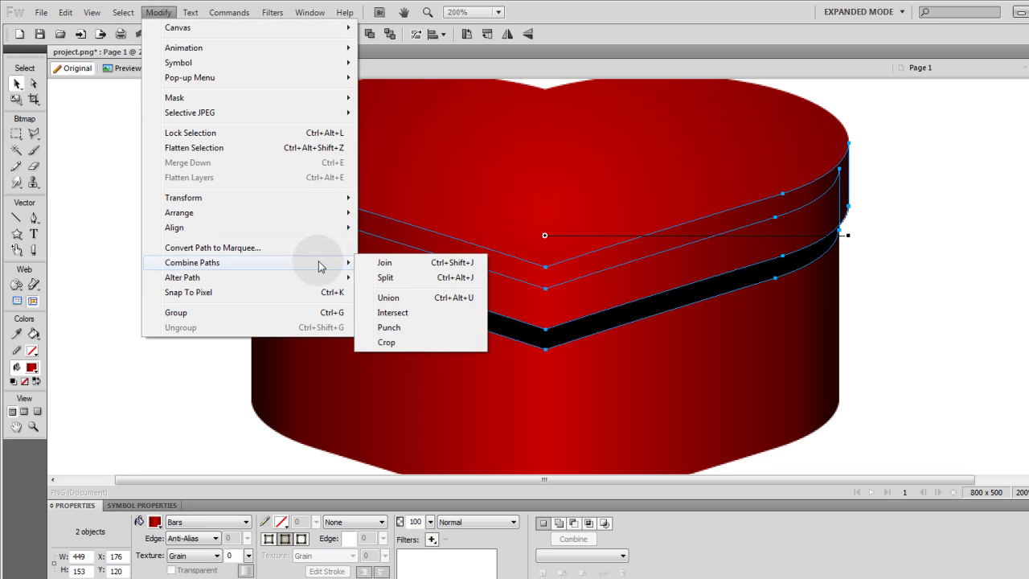
pyautogui.click(390, 326)
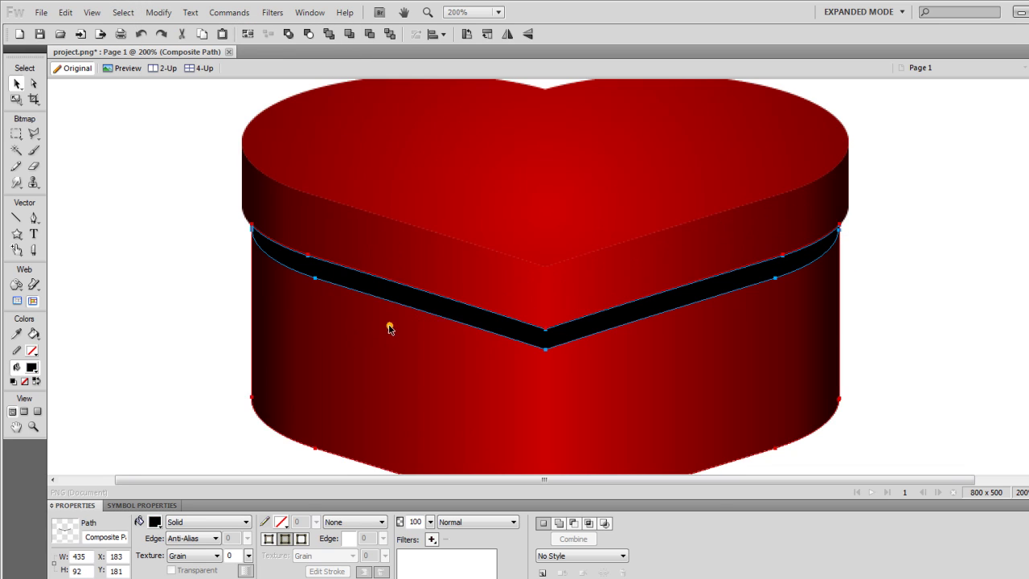
pyautogui.click(915, 290)
# - Select the black band's end anchor points with the Subselection tool
pyautogui.click(666, 306)
pyautogui.click(936, 254)
pyautogui.click(815, 248)
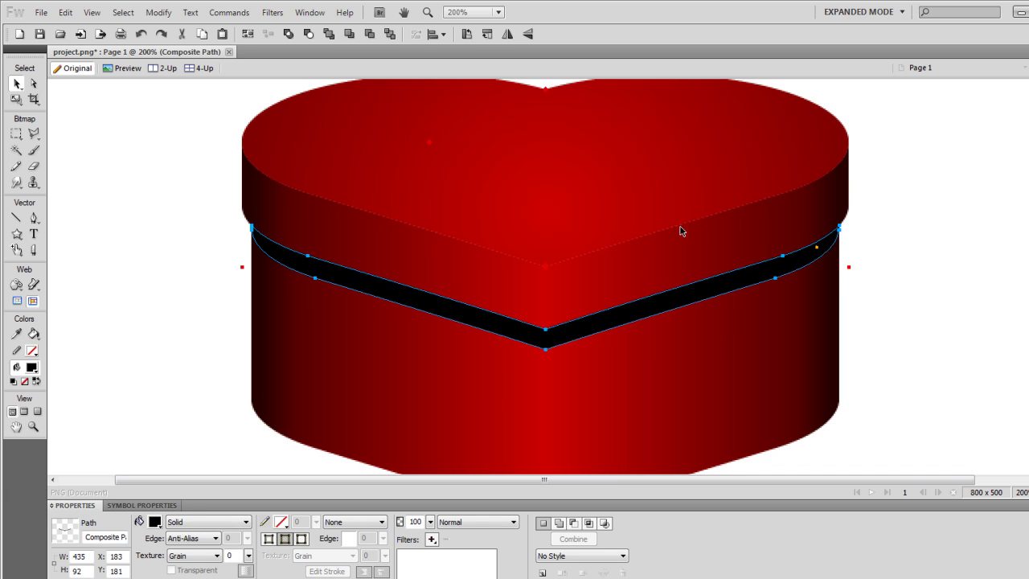
pyautogui.click(33, 83)
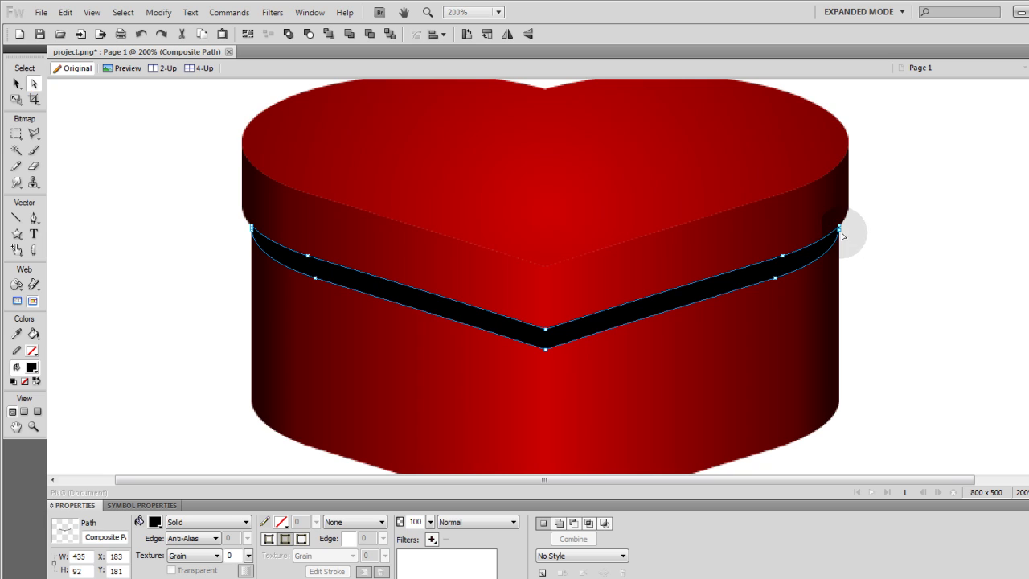
pyautogui.click(839, 231)
pyautogui.click(883, 243)
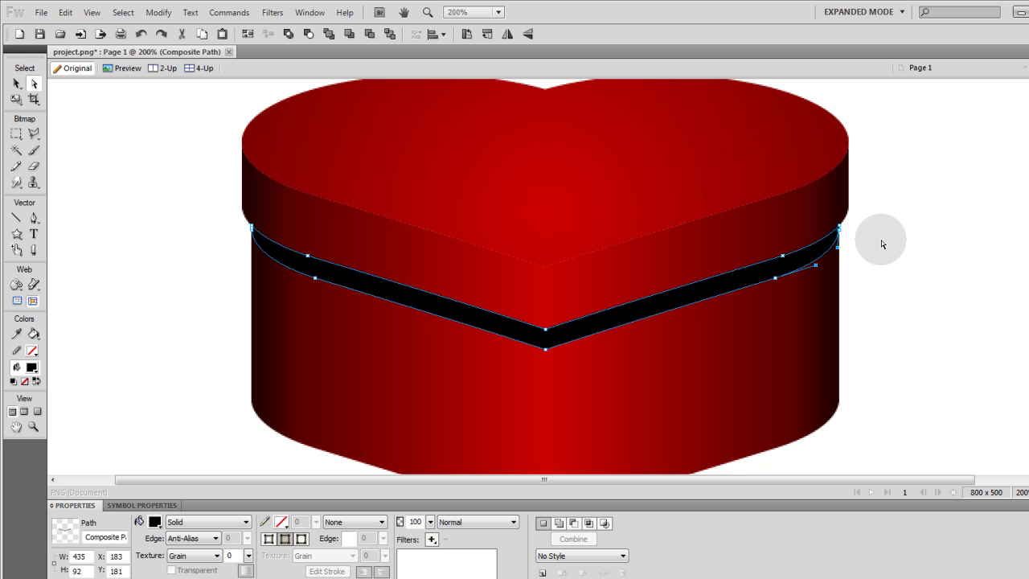
pyautogui.click(250, 232)
# - Check the band's left end anchor at 300% zoom, then return to 100%
pyautogui.hotkey('ctrl', '=')
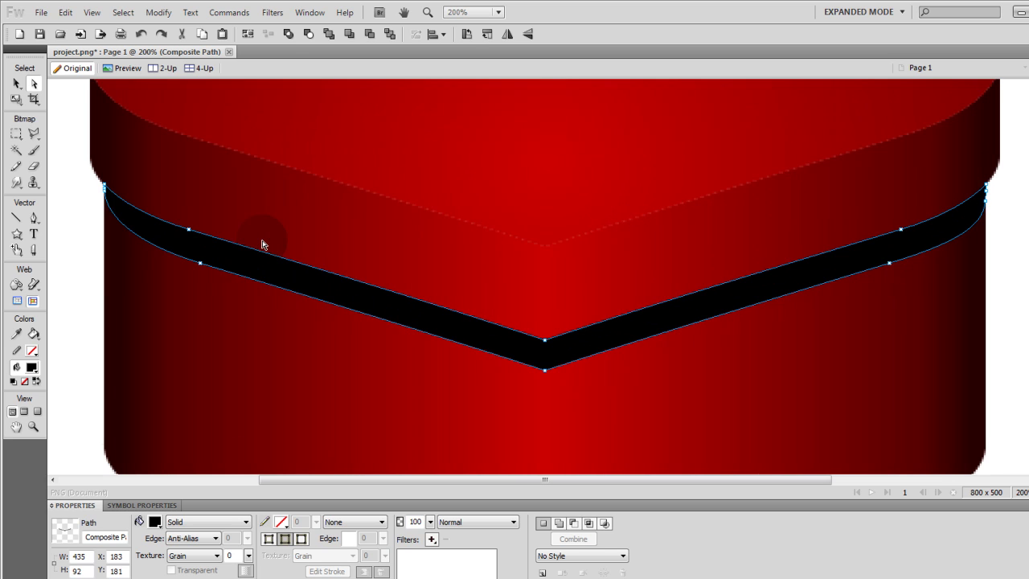
pyautogui.click(106, 193)
pyautogui.hotkey('ctrl', '1')
pyautogui.click(453, 240)
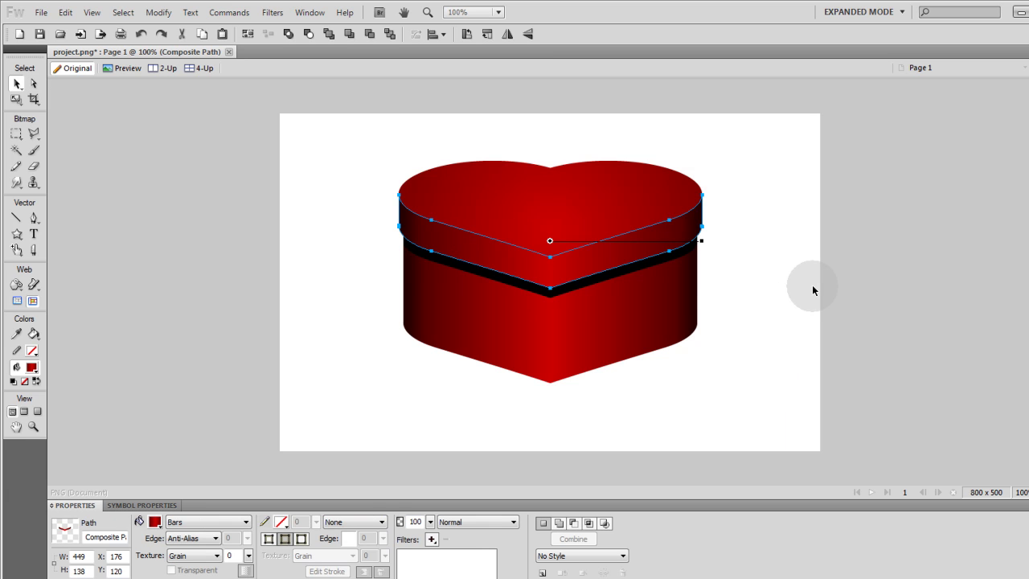
pyautogui.click(812, 286)
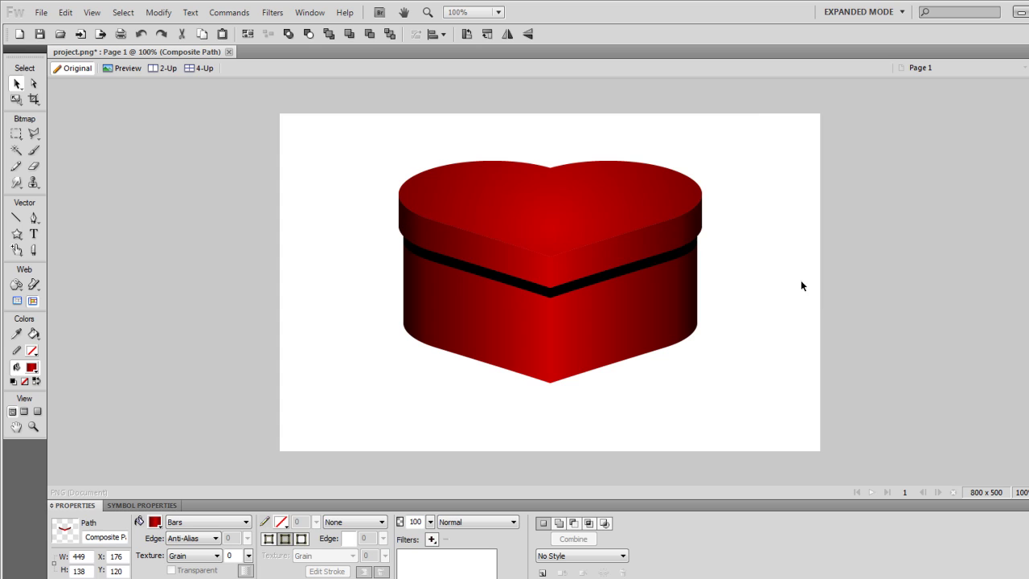
pyautogui.click(678, 259)
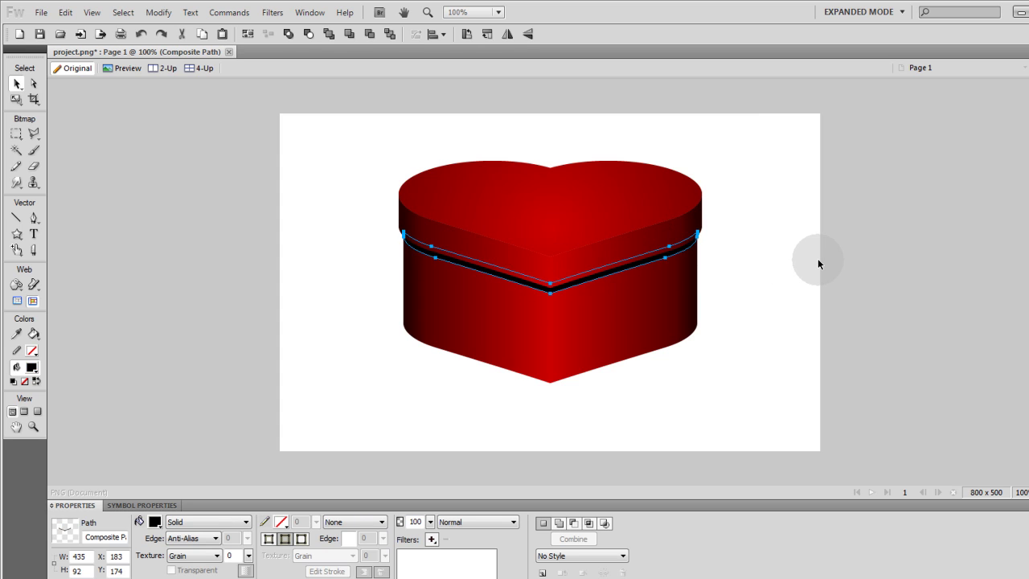
pyautogui.click(818, 264)
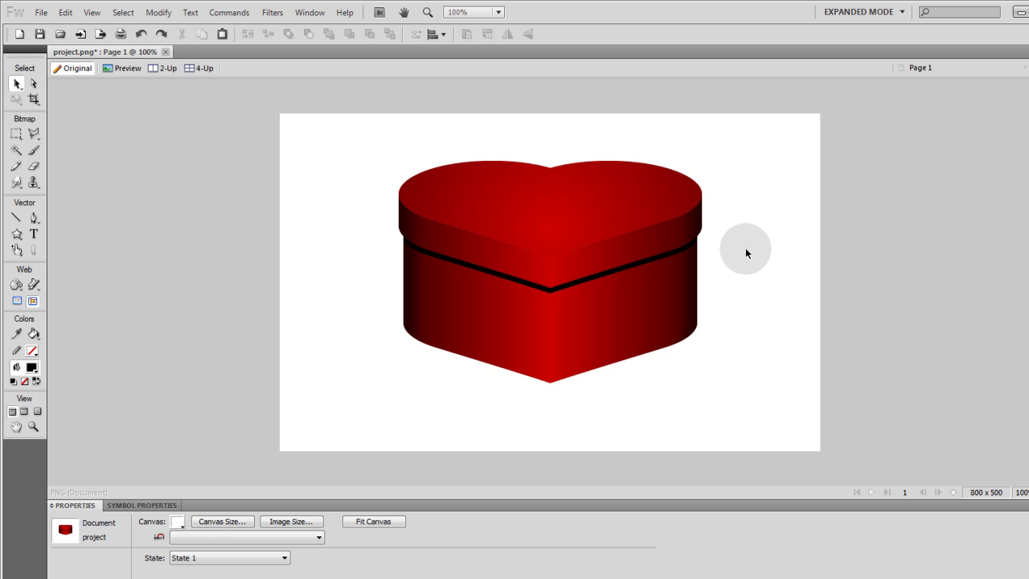
# - Set the dark seam band's opacity to 52%
pyautogui.click(688, 244)
pyautogui.click(802, 241)
pyautogui.click(682, 256)
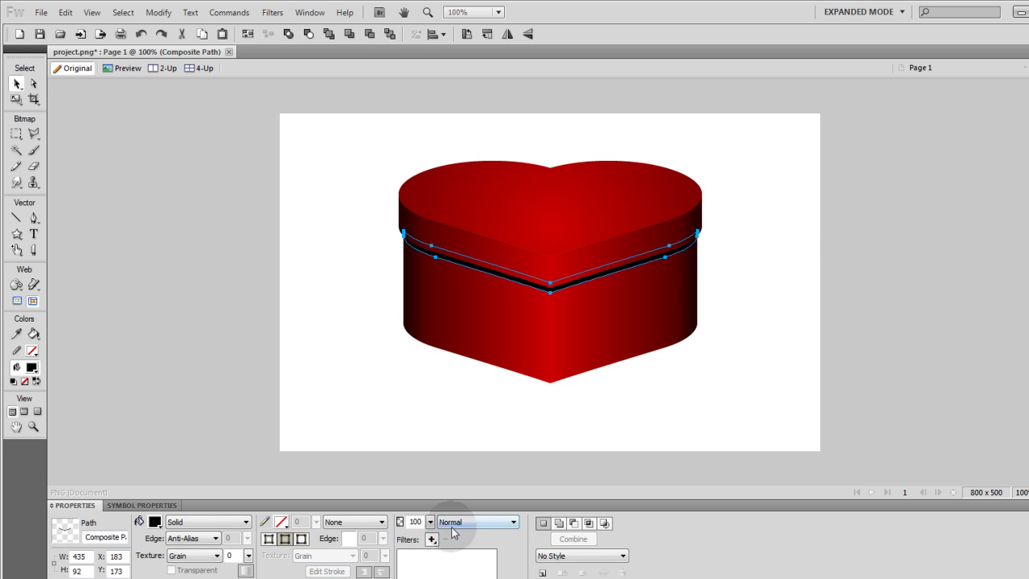
pyautogui.moveTo(430, 522); pyautogui.dragTo(439, 550)
pyautogui.click(686, 408)
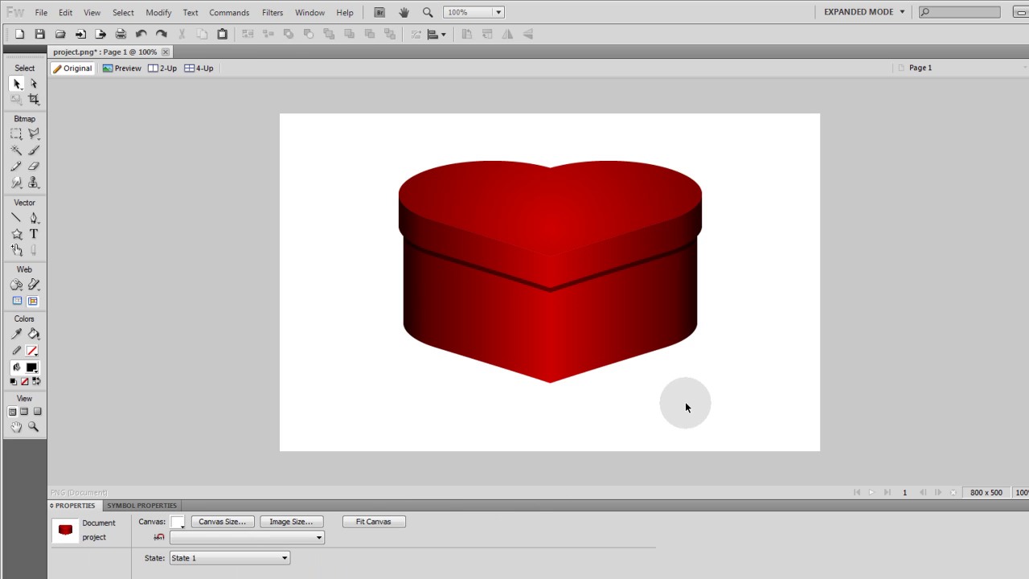
# - Apply a Blur filter to the seam band
pyautogui.click(654, 260)
pyautogui.click(432, 539)
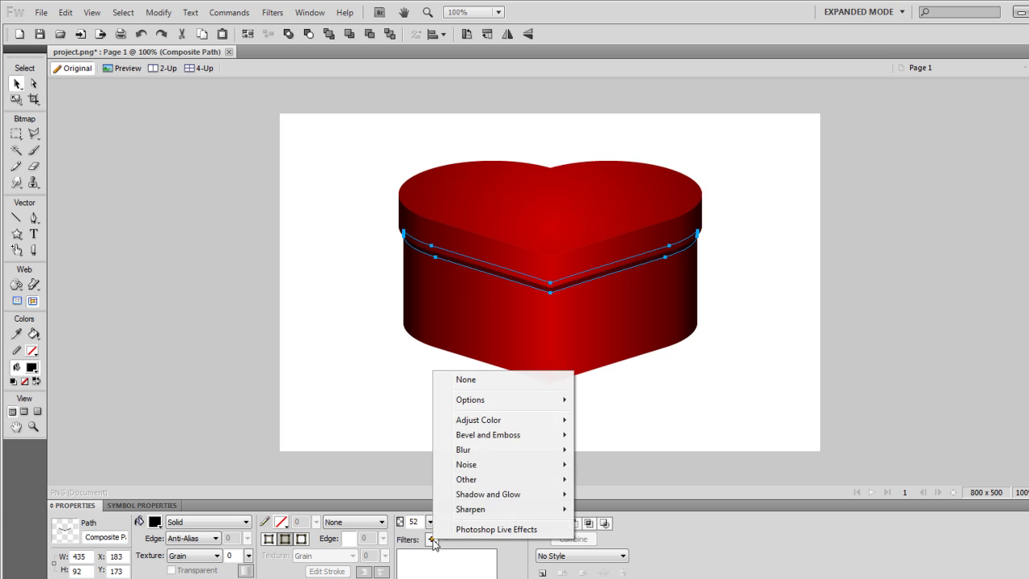
pyautogui.click(603, 450)
pyautogui.click(755, 333)
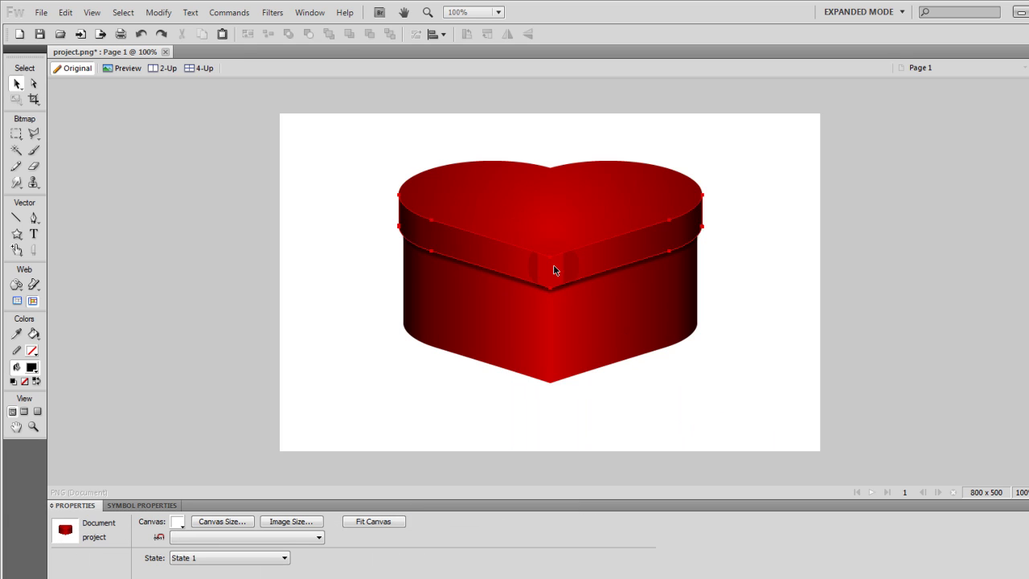
# - At 200% zoom, draw a 3px white vertical line up the lid's front corner
pyautogui.click(727, 259)
pyautogui.click(786, 280)
pyautogui.click(519, 262)
pyautogui.hotkey('ctrl', '=')
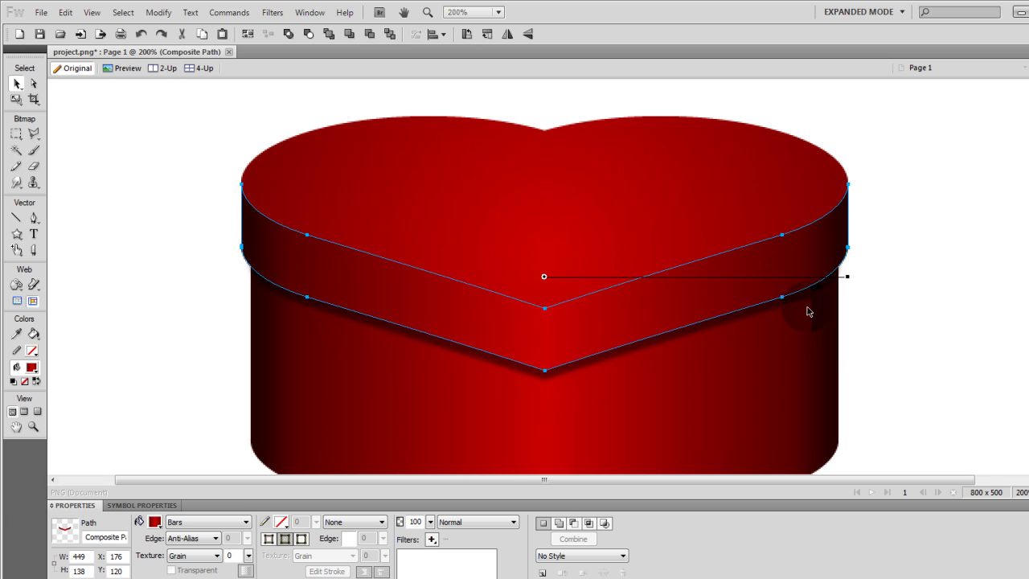
pyautogui.scroll(-2, 901, 305)
pyautogui.click(68, 241)
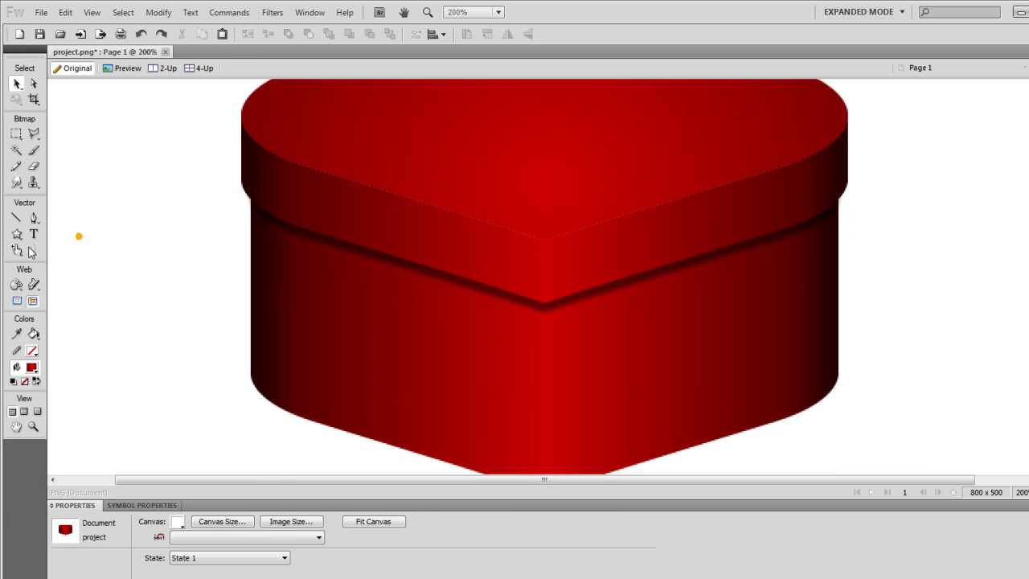
pyautogui.click(16, 218)
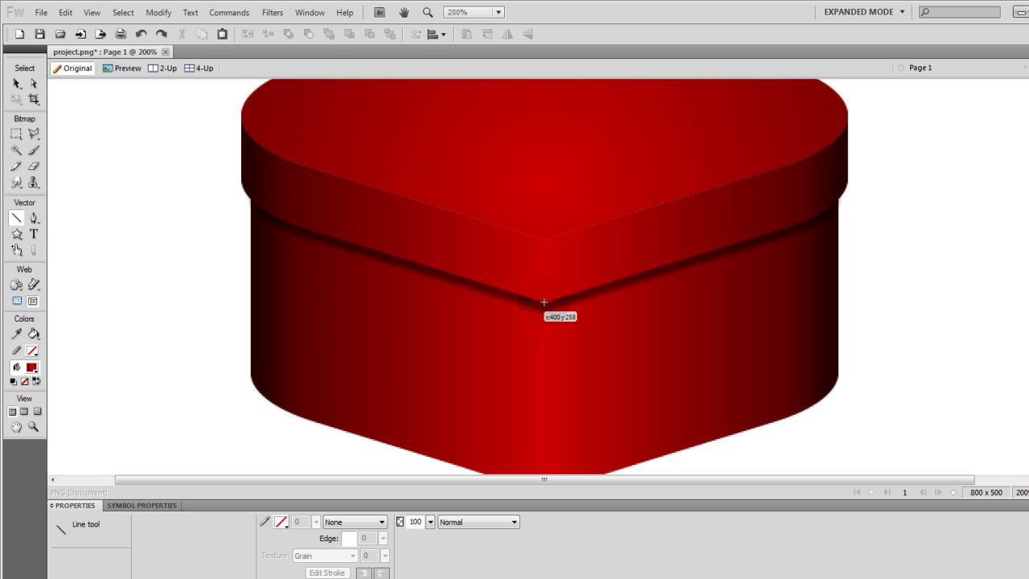
pyautogui.moveTo(544, 303); pyautogui.dragTo(545, 242)
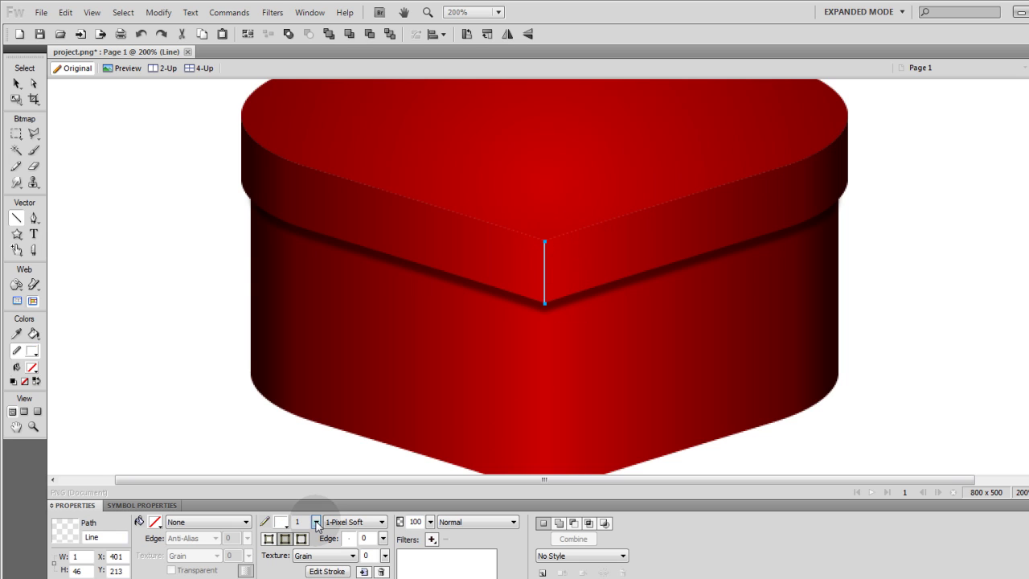
pyautogui.moveTo(317, 523); pyautogui.dragTo(318, 525)
pyautogui.click(78, 570)
pyautogui.press('BackSpace')
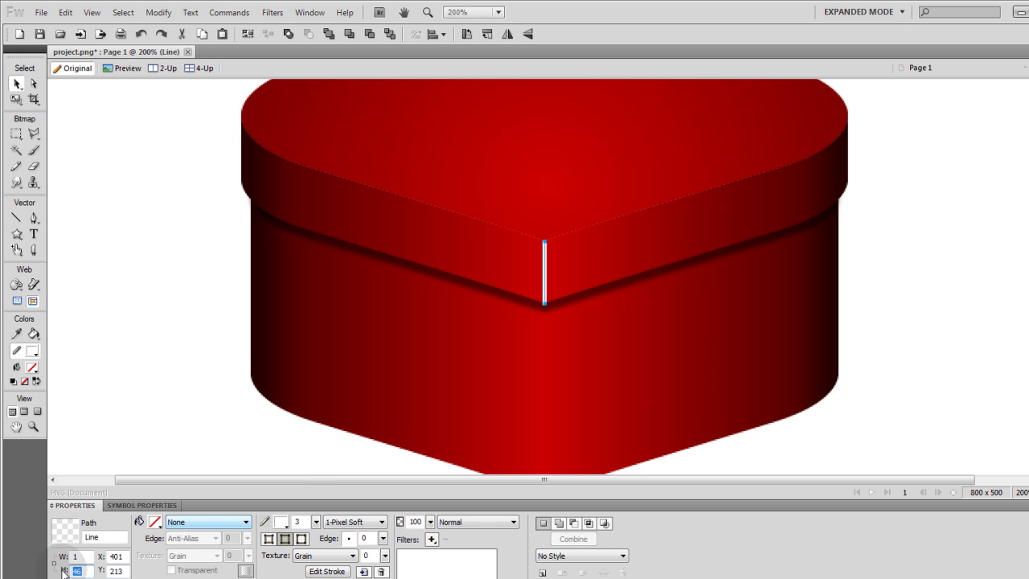
pyautogui.click(914, 288)
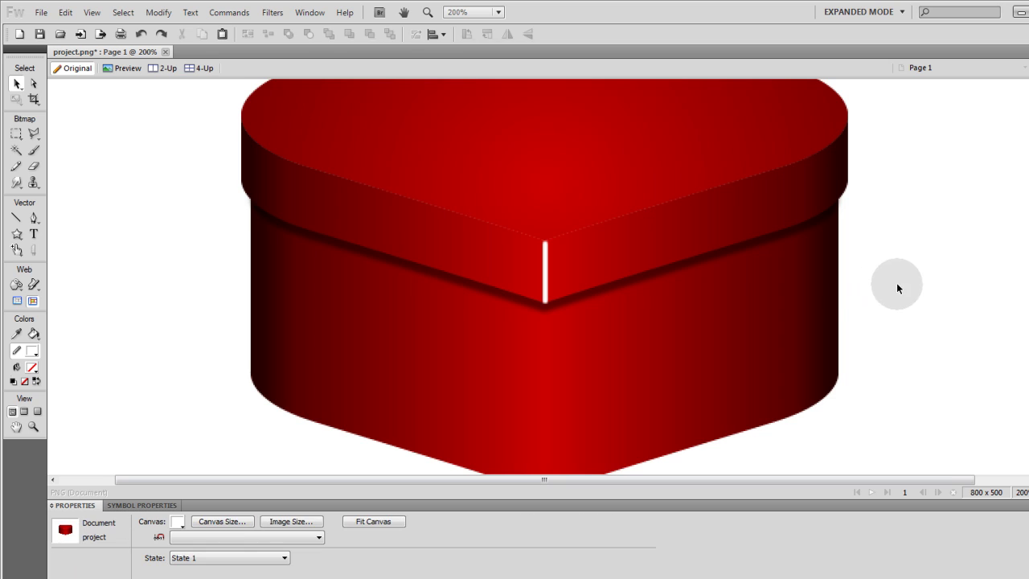
# - Draw a second white vertical line from the box's bottom tip up to the seam
pyautogui.scroll(-3, 188, 243)
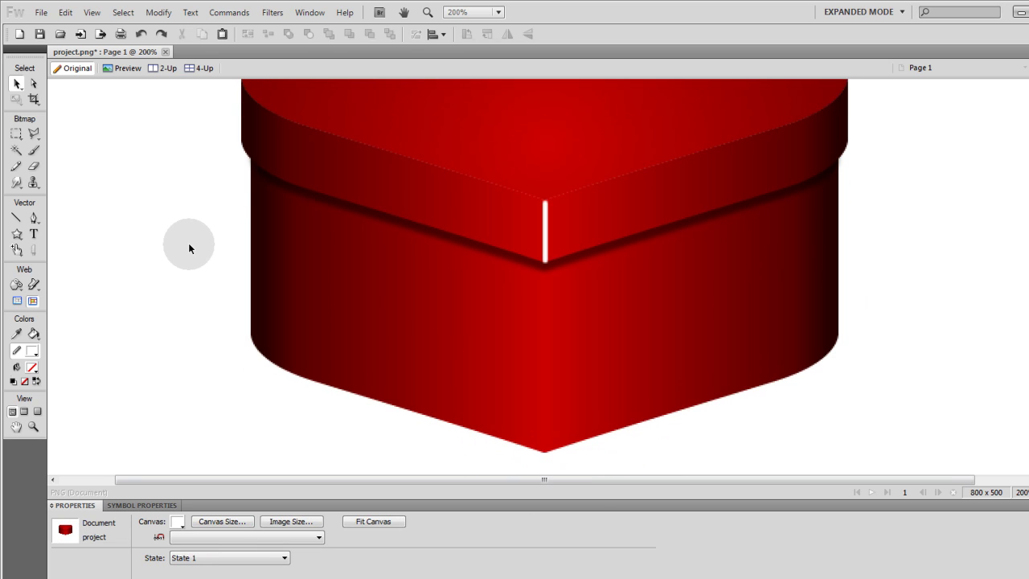
pyautogui.click(16, 218)
pyautogui.moveTo(546, 439); pyautogui.dragTo(545, 251)
pyautogui.press('v')
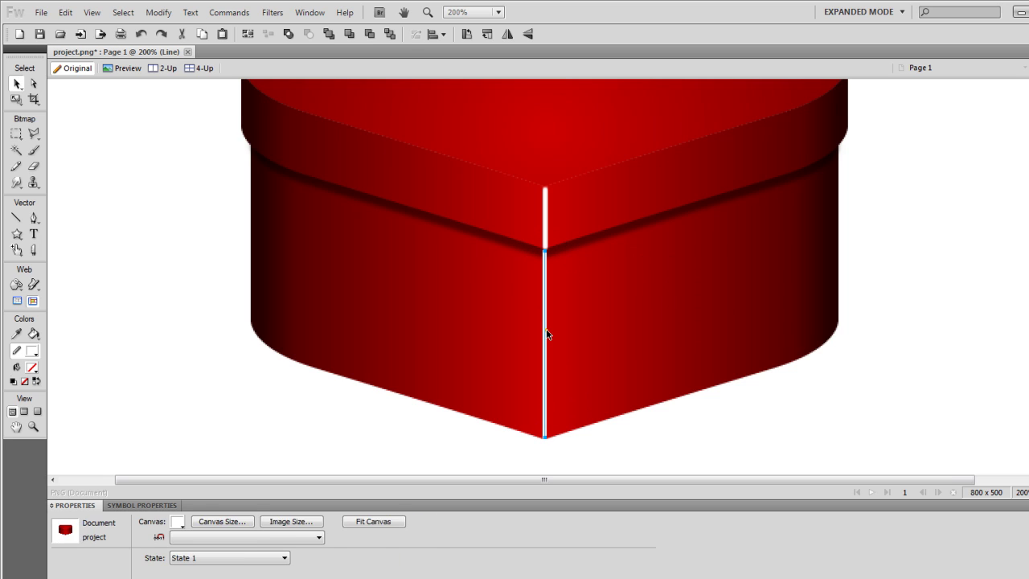
pyautogui.click(546, 334)
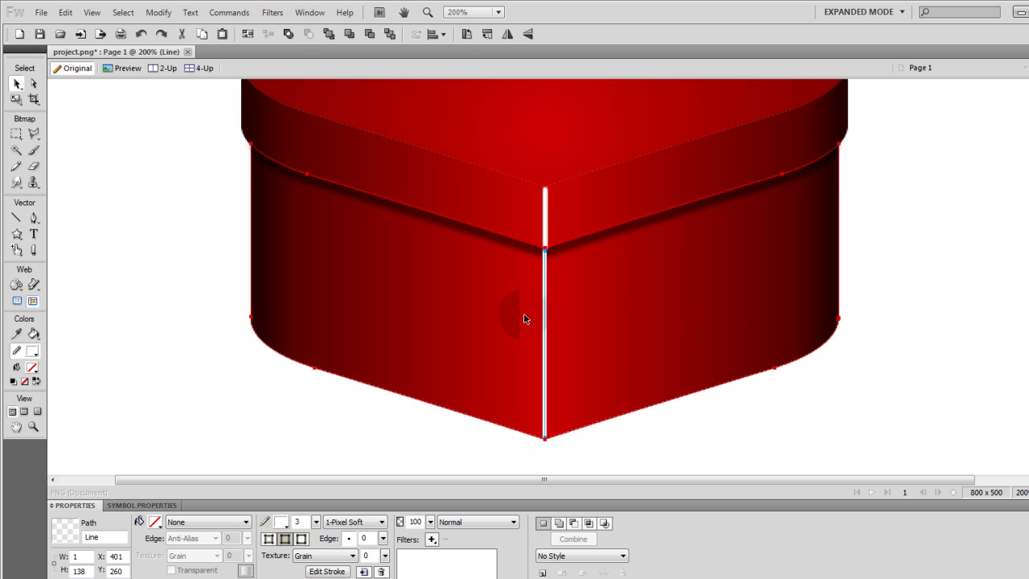
pyautogui.click(168, 357)
pyautogui.click(547, 308)
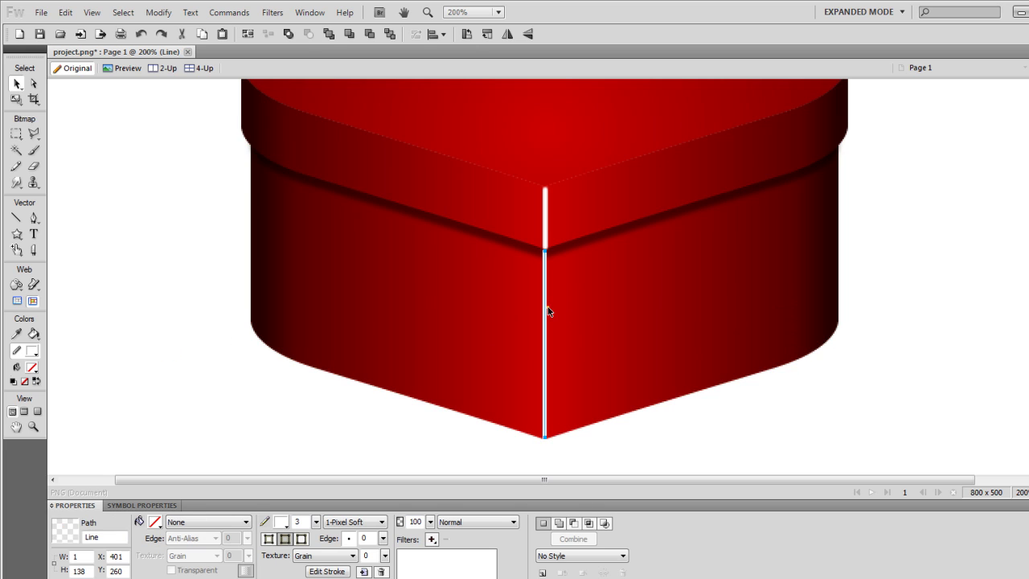
pyautogui.keyDown('shift'); pyautogui.click(461, 324); pyautogui.keyUp('shift')
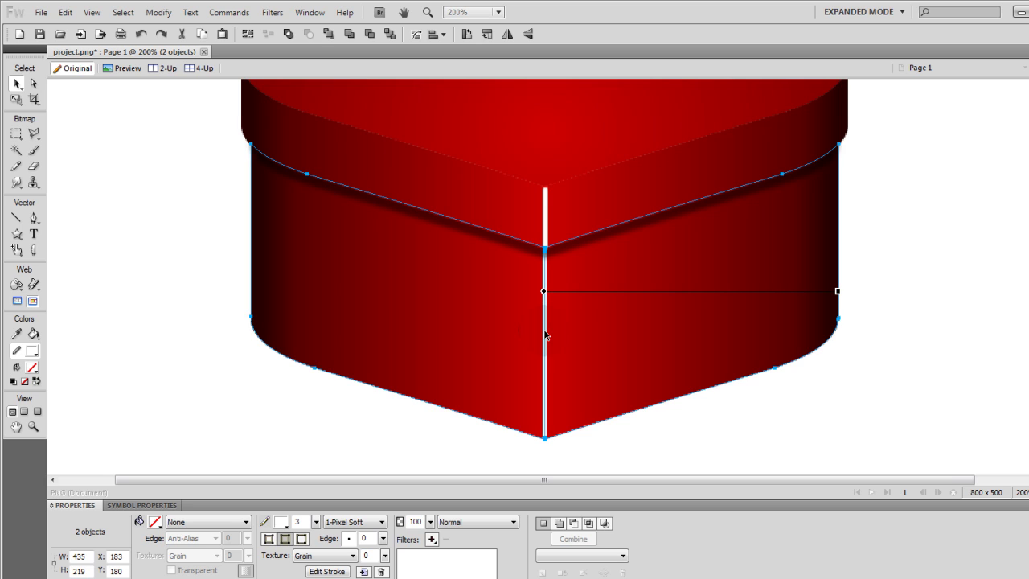
pyautogui.click(909, 269)
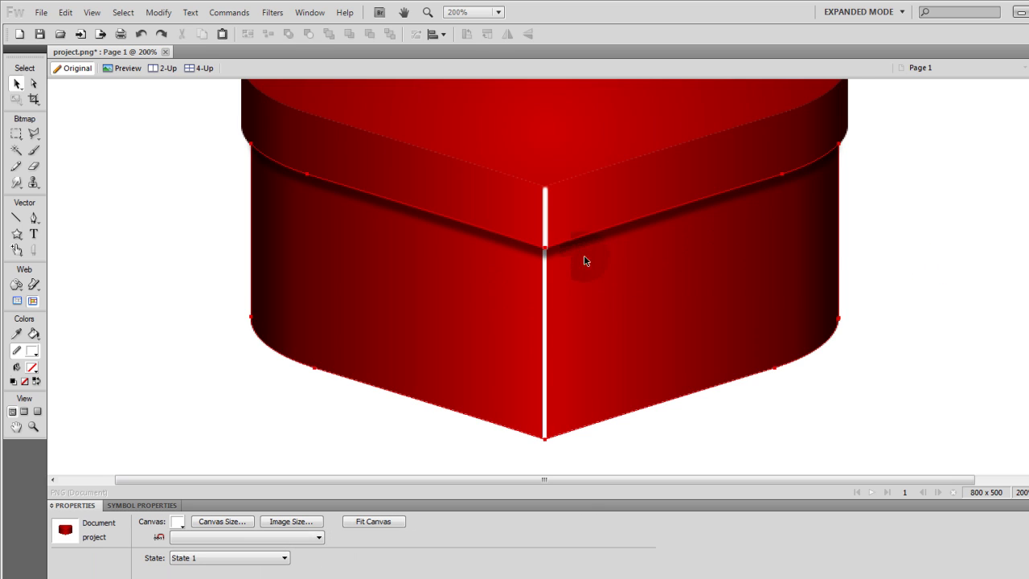
# - Draw a white highlight line along the lid's right top edge
pyautogui.scroll(2, 149, 204)
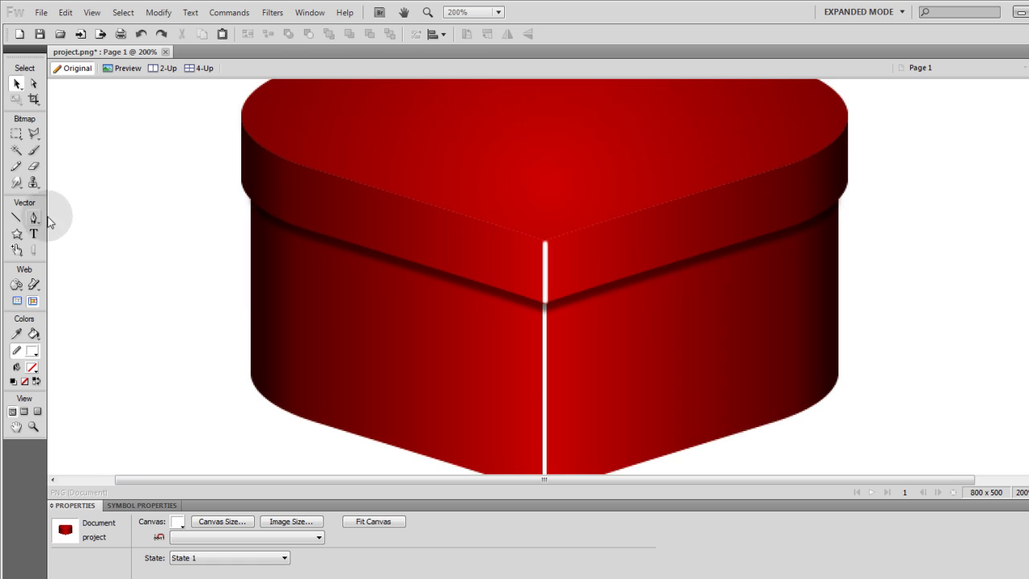
pyautogui.click(16, 218)
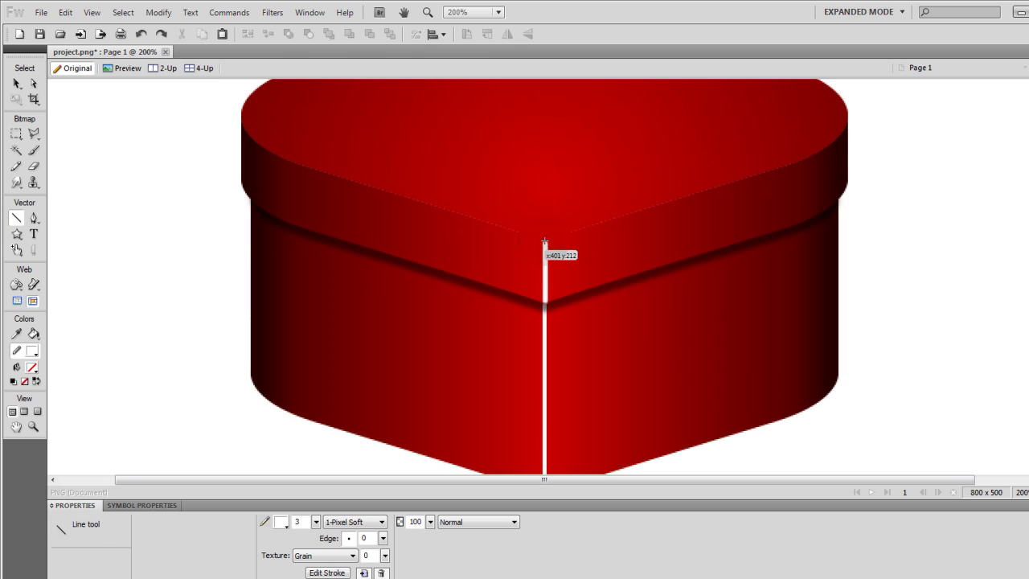
pyautogui.moveTo(545, 241); pyautogui.dragTo(788, 166)
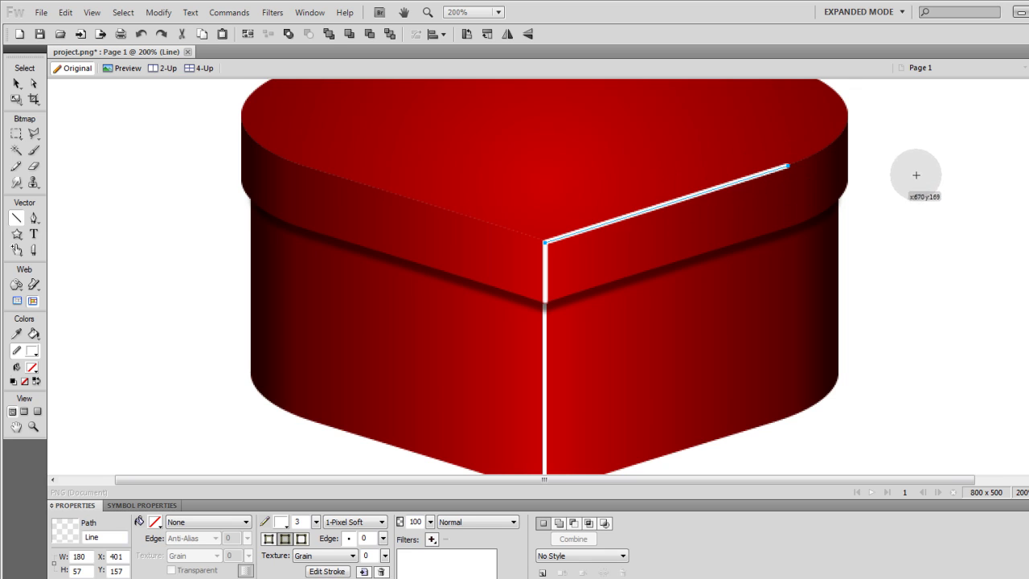
# - Duplicate the line, flip it horizontally and nudge it left to form a V at the front corner
pyautogui.press('v')
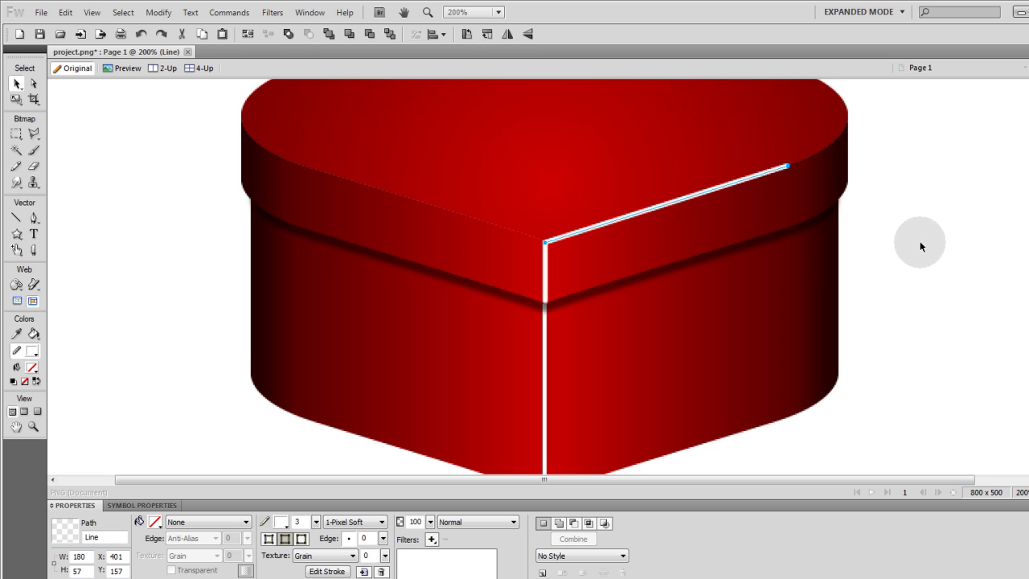
pyautogui.hotkey('ctrl', 'c')
pyautogui.hotkey('ctrl', 'v')
pyautogui.click(509, 34)
pyautogui.press('Left')
pyautogui.press('Left')
pyautogui.press('Left')
pyautogui.press('Left')
pyautogui.press('Left')
pyautogui.press('Left')
pyautogui.press('Left')
pyautogui.press('Left')
pyautogui.press('Left')
pyautogui.press('Left')
pyautogui.press('Left')
pyautogui.press('Left')
pyautogui.press('Left')
pyautogui.press('Left')
pyautogui.press('Left')
pyautogui.press('Left')
pyautogui.press('Left')
pyautogui.press('Left')
pyautogui.press('Left')
pyautogui.press('Left')
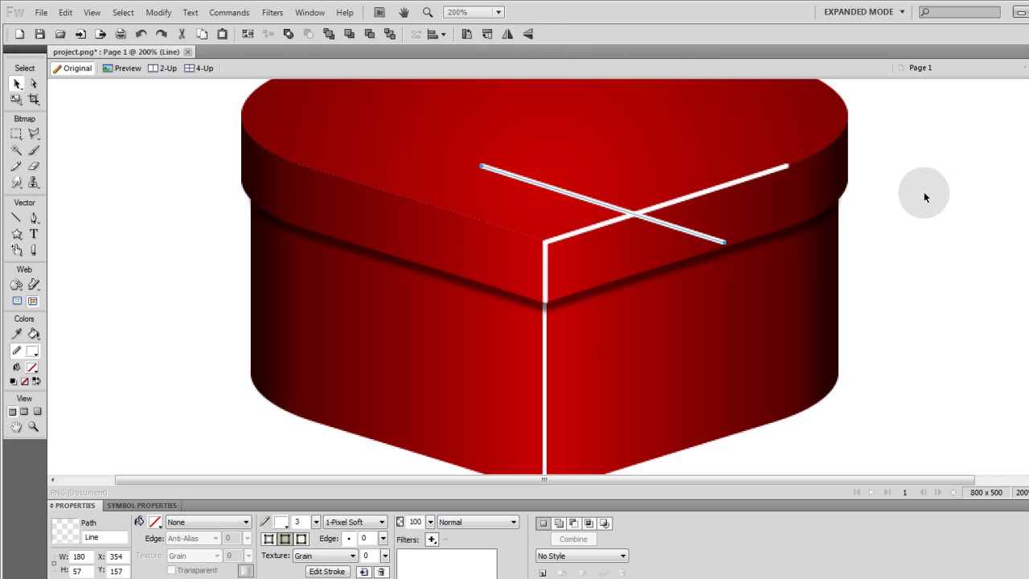
pyautogui.press('Left')
pyautogui.press('Left')
pyautogui.press('Left')
pyautogui.press('Left')
pyautogui.press('Left')
pyautogui.press('Left')
pyautogui.press('Left')
pyautogui.press('Left')
pyautogui.press('Left')
pyautogui.press('Left')
pyautogui.press('Left')
pyautogui.press('Left')
pyautogui.press('Left')
pyautogui.press('Left')
pyautogui.hotkey('shift', 'Left')
pyautogui.hotkey('shift', 'Left')
pyautogui.hotkey('shift', 'Left')
pyautogui.hotkey('shift', 'Left')
pyautogui.hotkey('shift', 'Left')
pyautogui.hotkey('shift', 'Left')
pyautogui.hotkey('shift', 'Left')
pyautogui.hotkey('shift', 'Left')
pyautogui.click(924, 191)
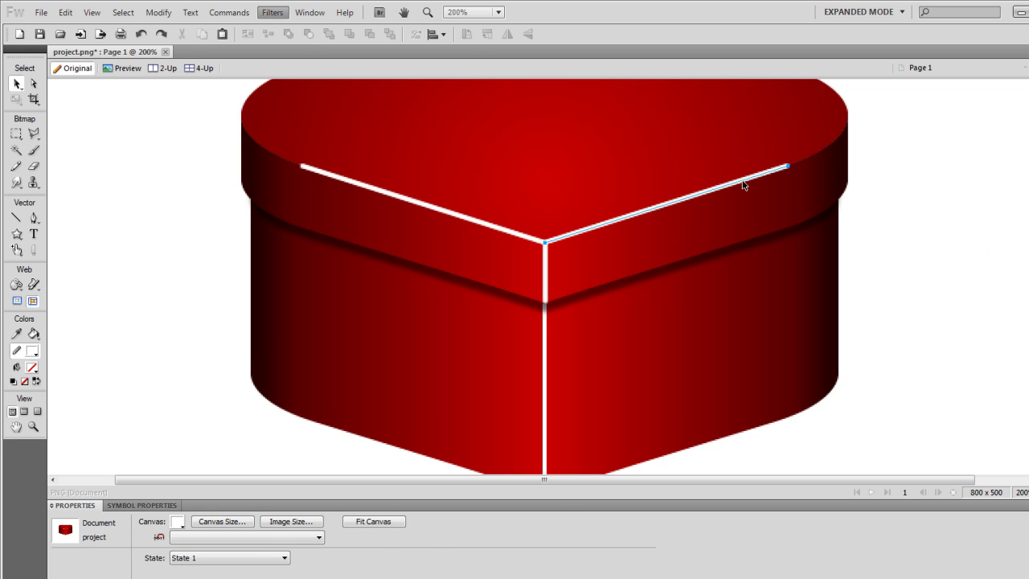
pyautogui.click(742, 181)
# - Apply an Auto Vector Mask with a horizontal linear fade to the right lid edge line
pyautogui.click(238, 15)
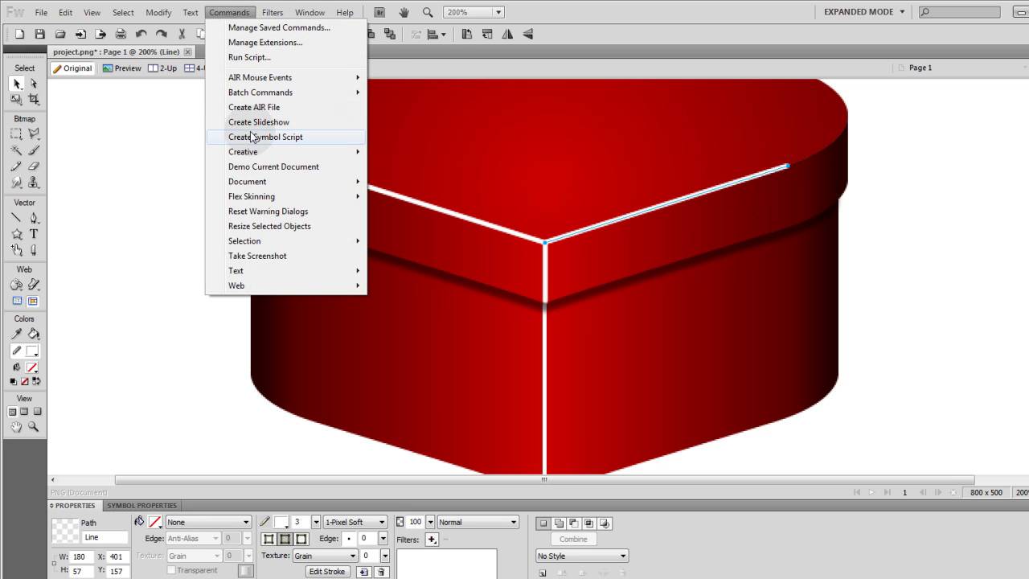
pyautogui.moveTo(251, 157)
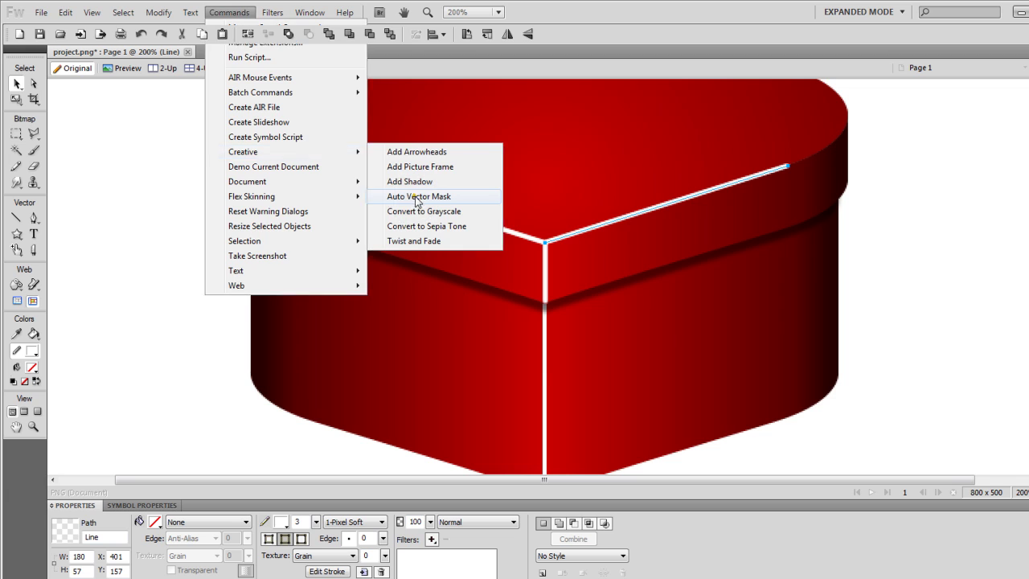
pyautogui.click(418, 197)
pyautogui.moveTo(626, 283); pyautogui.dragTo(777, 339)
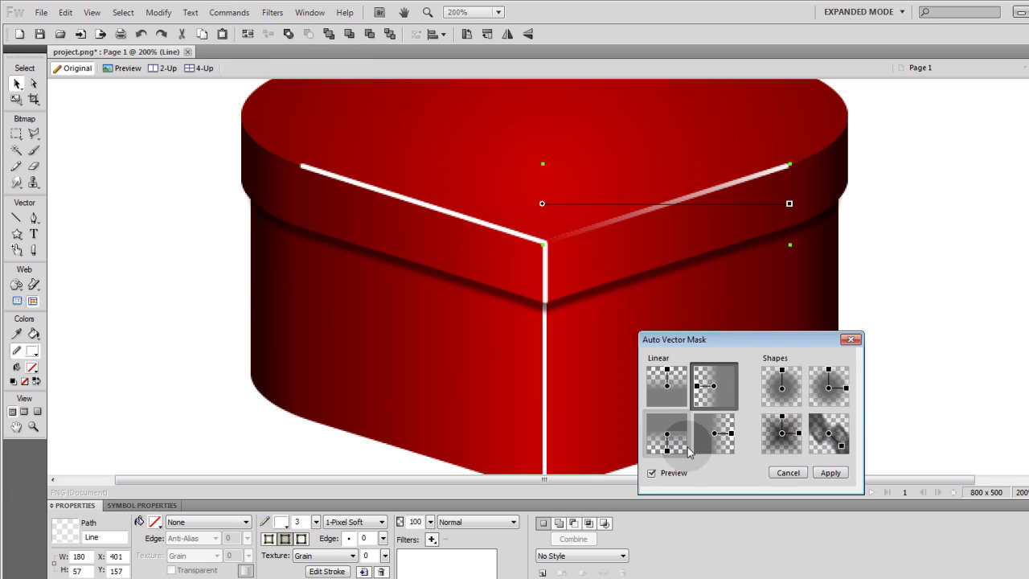
pyautogui.click(720, 455)
pyautogui.click(830, 473)
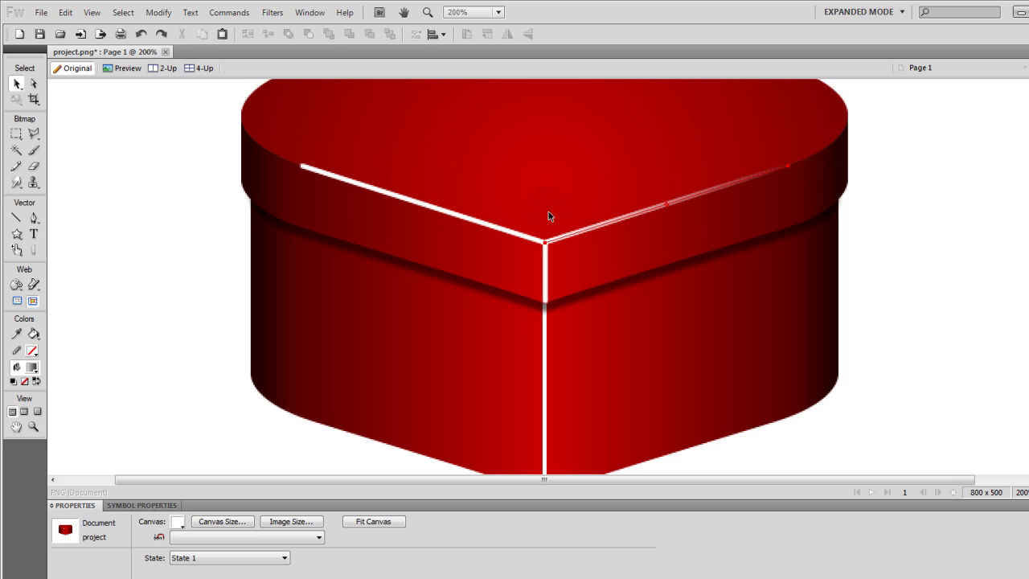
# - Replace the left lid line with a horizontally flipped faded line on the lid's left edge
pyautogui.click(505, 234)
pyautogui.press('Delete')
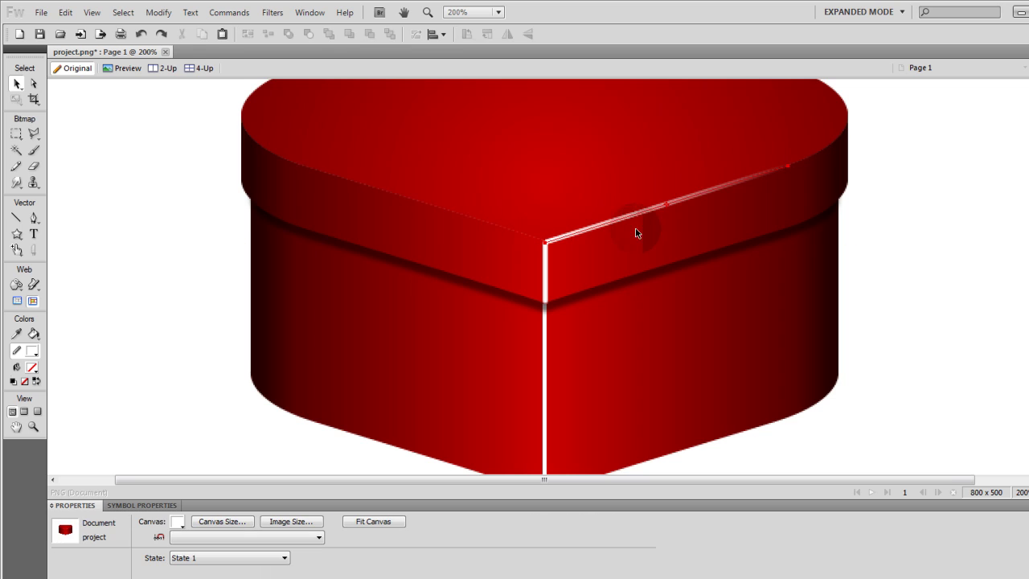
pyautogui.click(632, 217)
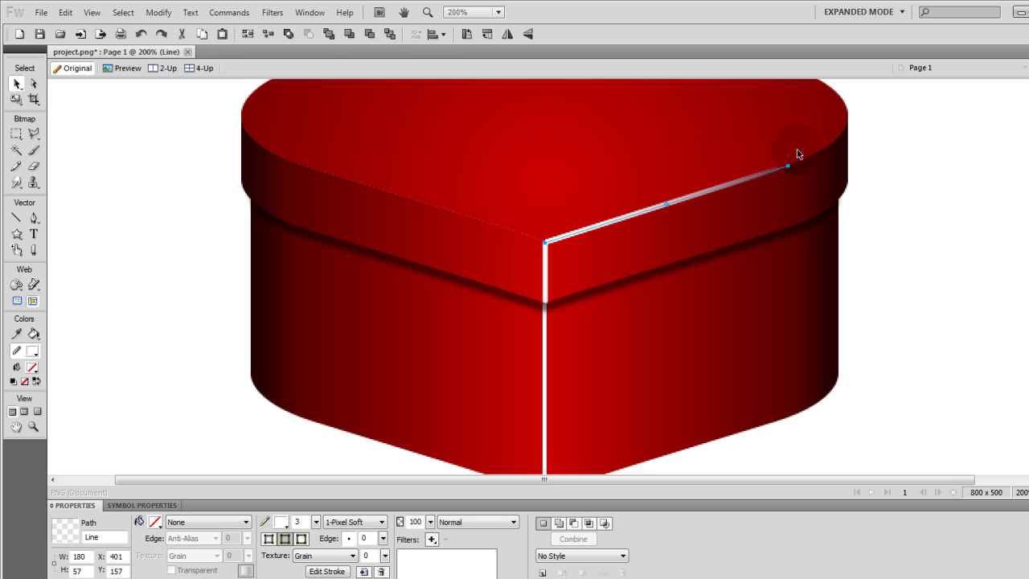
pyautogui.click(508, 34)
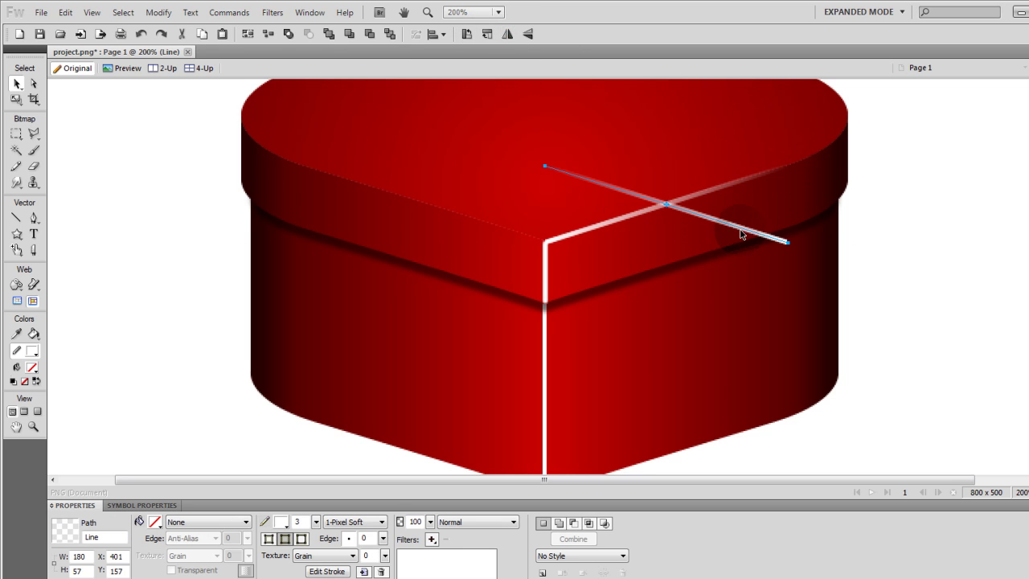
pyautogui.moveTo(743, 229); pyautogui.dragTo(510, 239)
# - Lower the opacity of the two front-corner highlight lines
pyautogui.click(899, 257)
pyautogui.scroll(-3, 898, 256)
pyautogui.scroll(1, 879, 268)
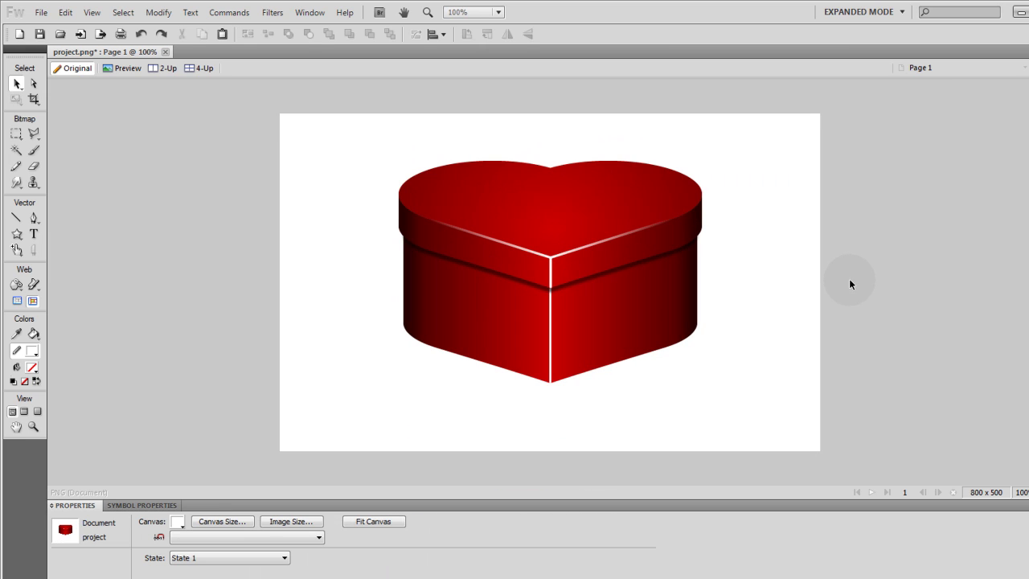
pyautogui.click(788, 252)
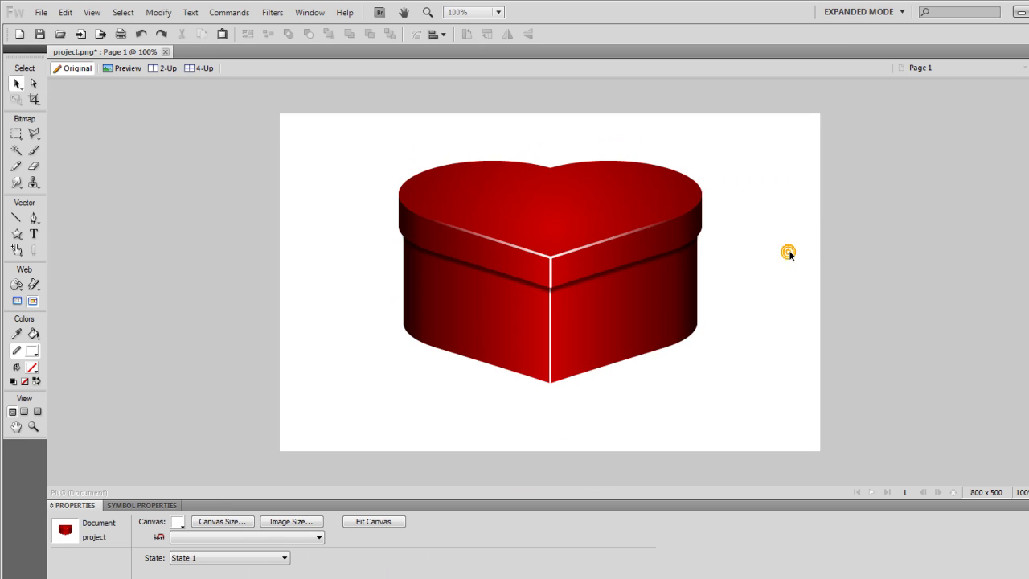
pyautogui.click(550, 327)
pyautogui.keyDown('shift'); pyautogui.click(550, 273); pyautogui.keyUp('shift')
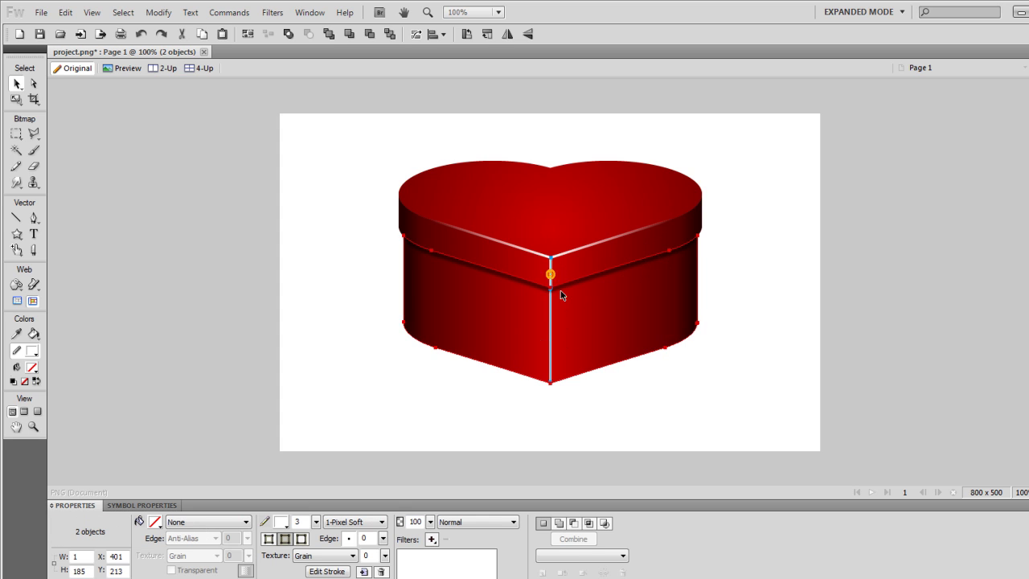
pyautogui.moveTo(431, 524); pyautogui.dragTo(435, 557)
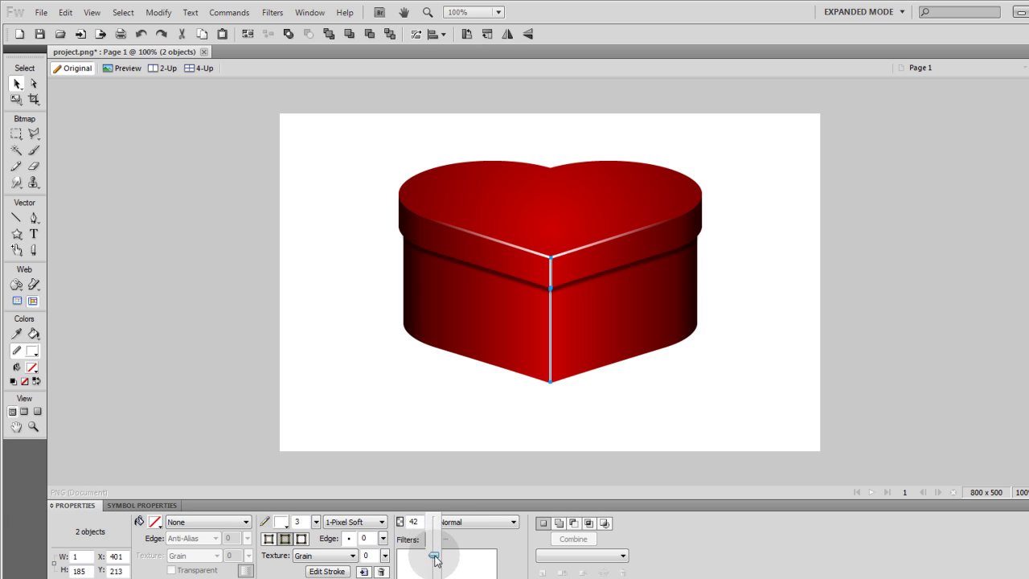
# - Lower the opacity of the left and right lid edge highlight lines
pyautogui.click(664, 362)
pyautogui.click(604, 241)
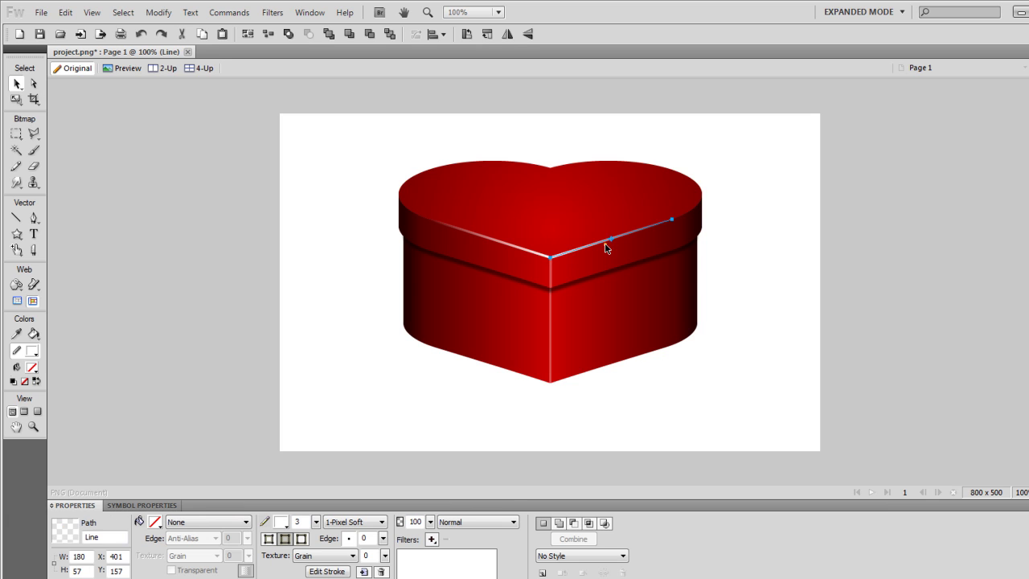
pyautogui.keyDown('shift'); pyautogui.click(520, 254); pyautogui.keyUp('shift')
pyautogui.moveTo(432, 524); pyautogui.dragTo(435, 565)
pyautogui.click(552, 274)
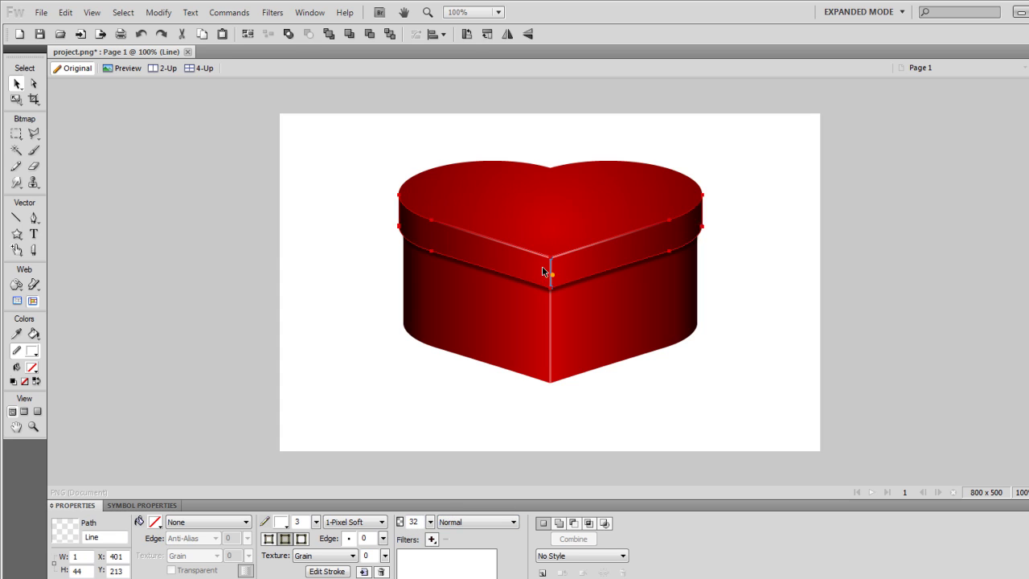
pyautogui.click(529, 255)
pyautogui.keyDown('shift'); pyautogui.click(579, 251); pyautogui.keyUp('shift')
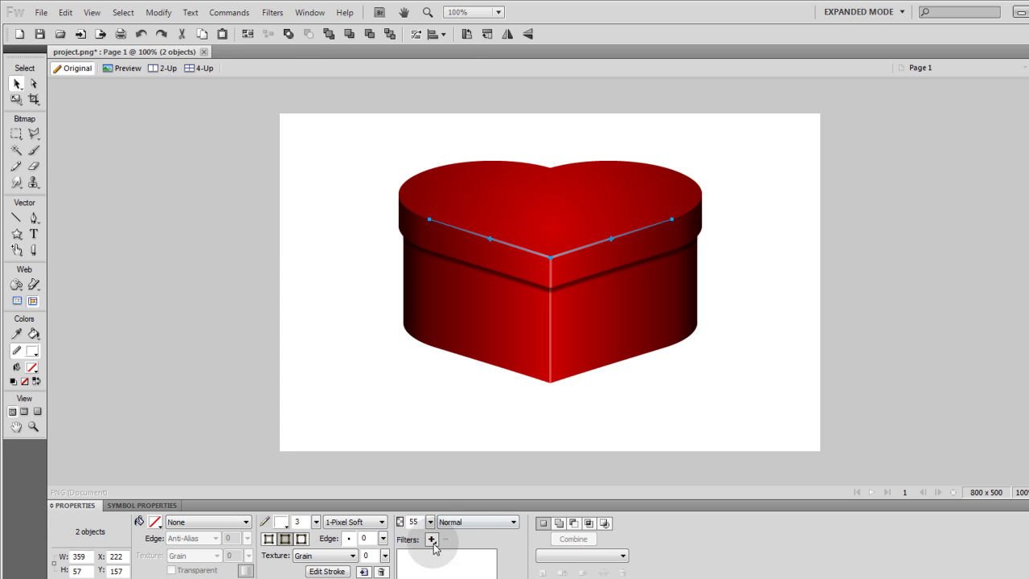
pyautogui.click(416, 522)
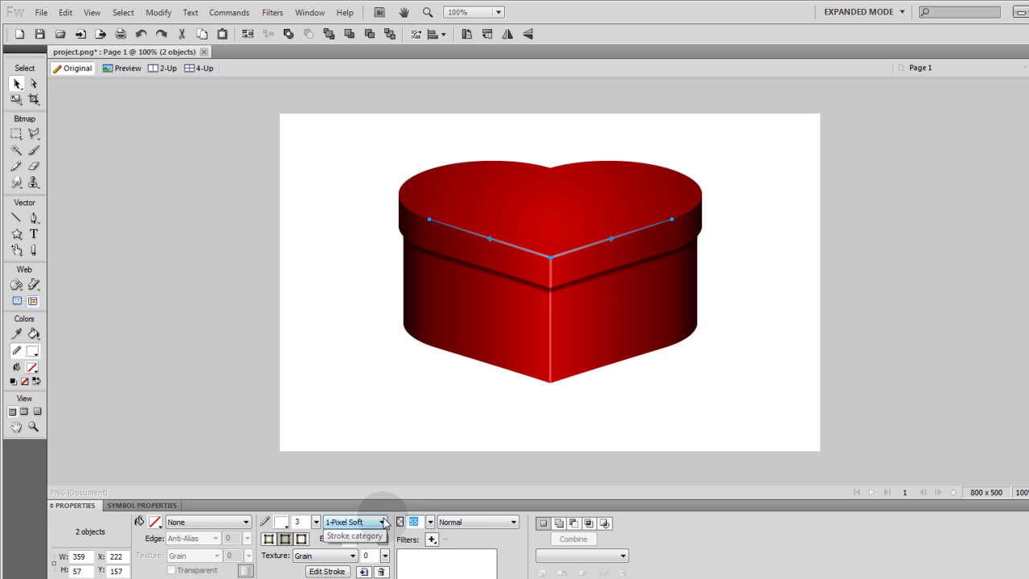
pyautogui.click(768, 326)
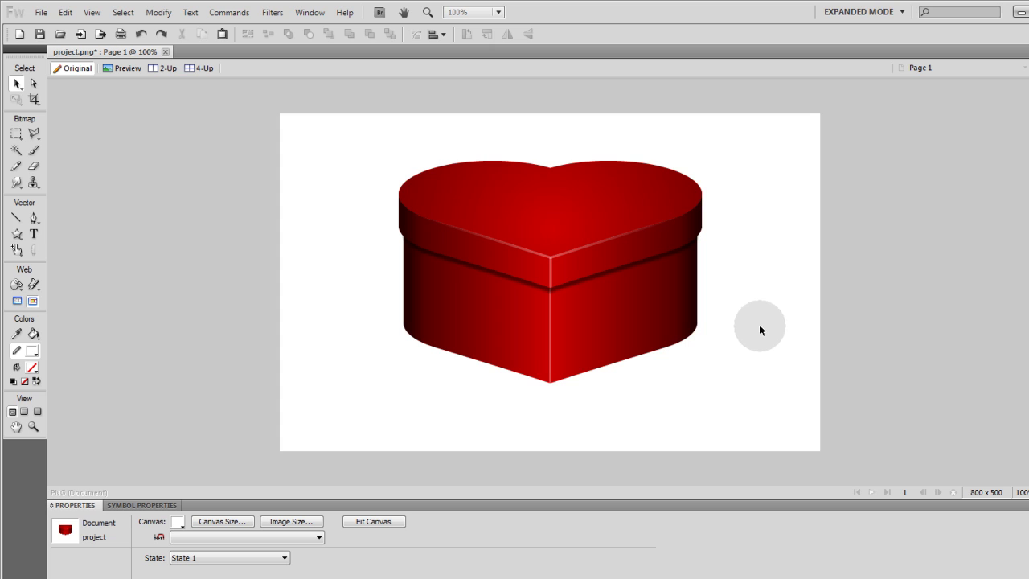
# - Check the box body and lid by briefly selecting each one
pyautogui.click(697, 299)
pyautogui.click(735, 272)
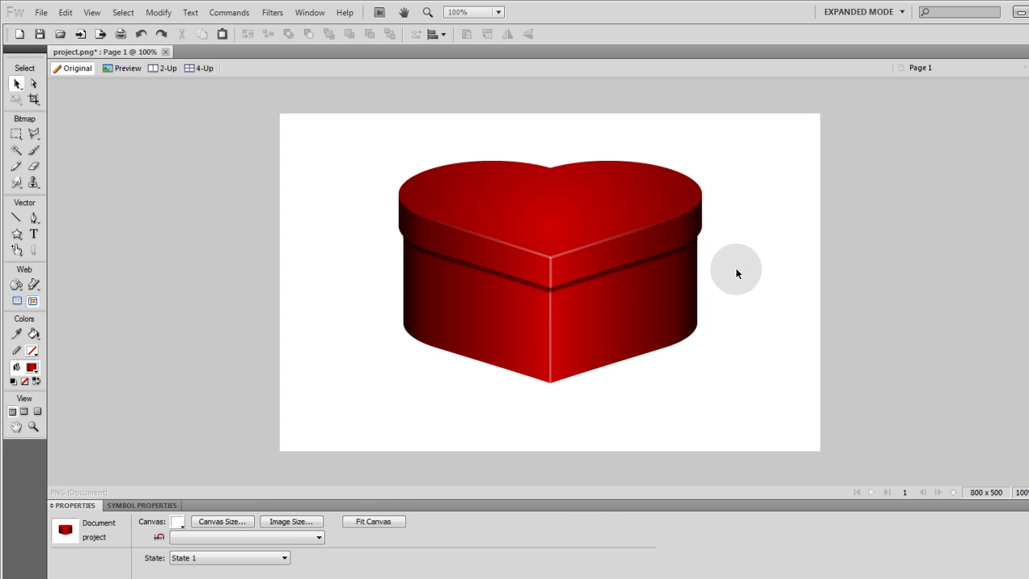
pyautogui.click(672, 184)
pyautogui.click(785, 244)
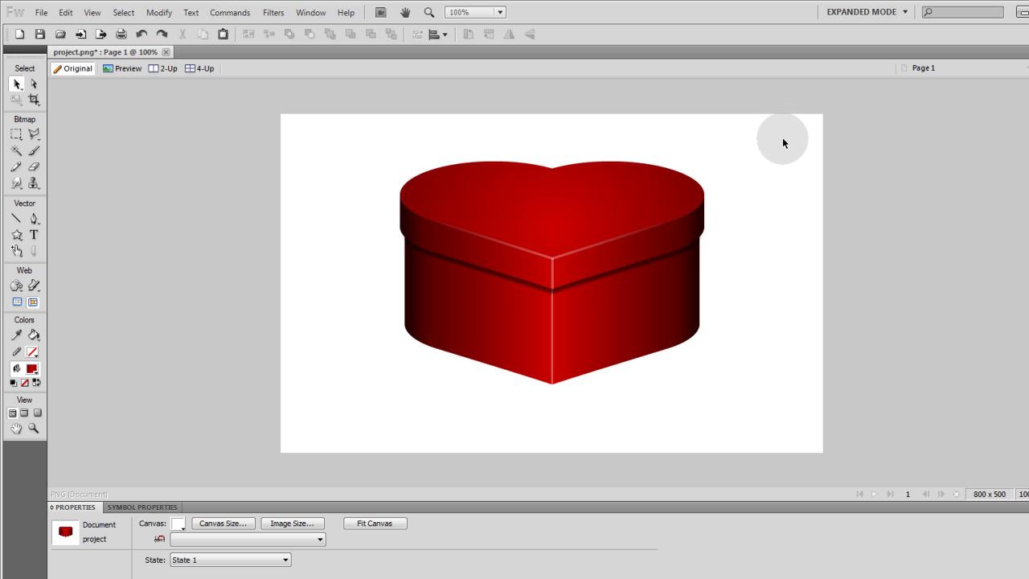
# - Group all eight heart box parts and move the group off the canvas to the right
pyautogui.moveTo(774, 142); pyautogui.dragTo(317, 388)
pyautogui.click(731, 255)
pyautogui.moveTo(756, 141); pyautogui.dragTo(349, 418)
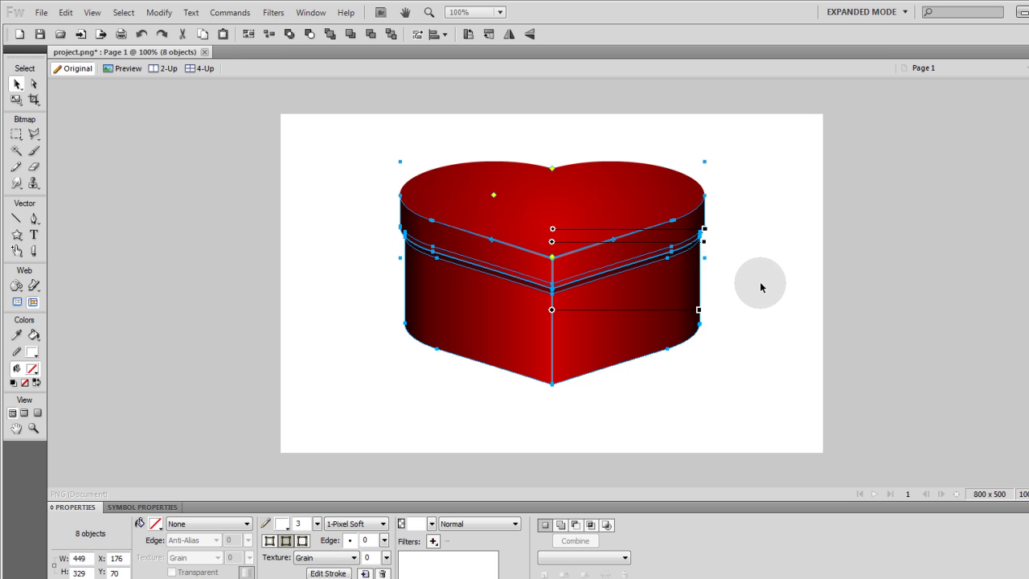
pyautogui.hotkey('ctrl', 'g')
pyautogui.moveTo(446, 333); pyautogui.dragTo(877, 283)
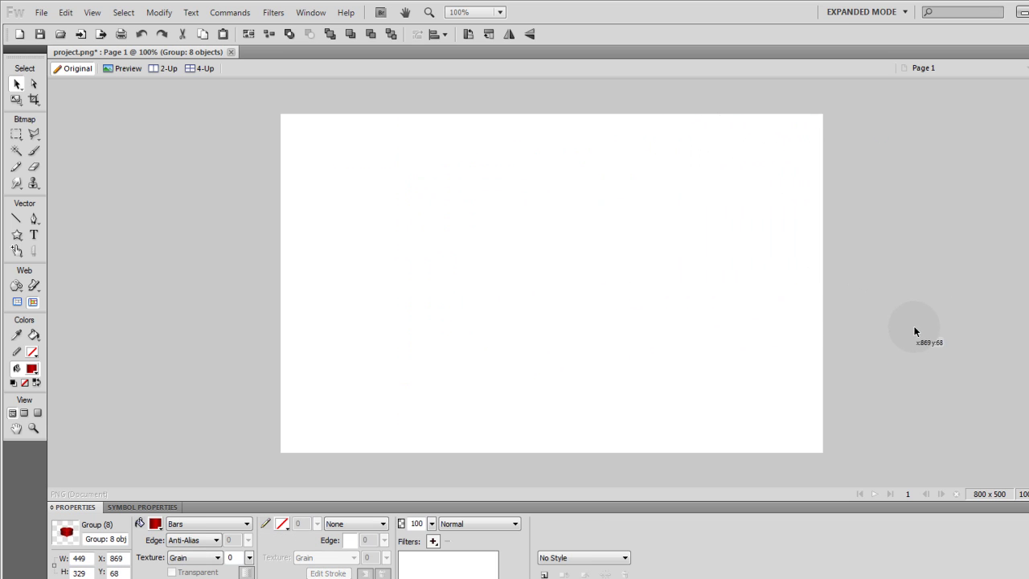
pyautogui.click(860, 403)
# - Draw an 808 x 506 canvas-covering rectangle with a radial red gradient fill
pyautogui.click(16, 234)
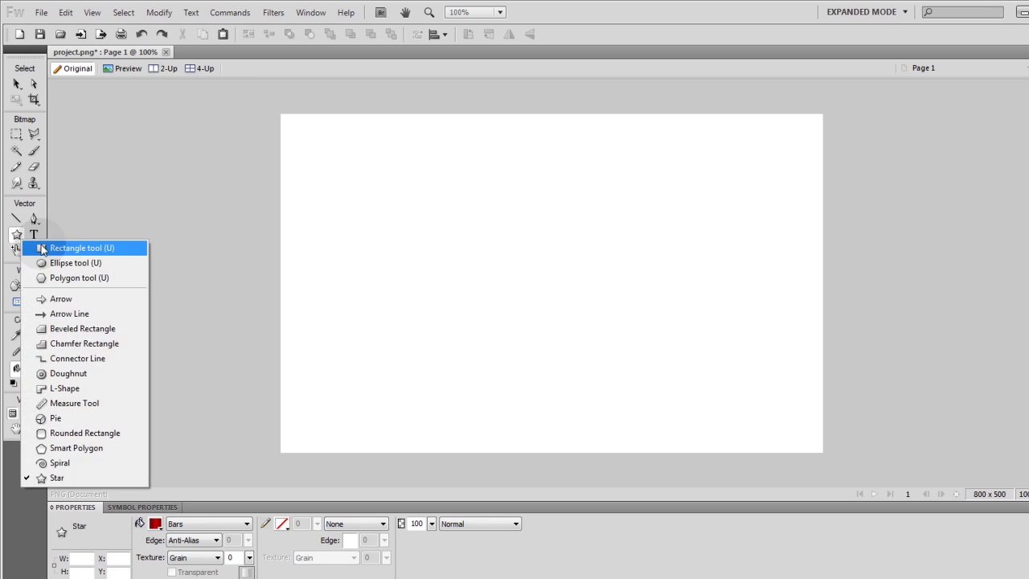
pyautogui.click(76, 246)
pyautogui.moveTo(279, 110); pyautogui.dragTo(825, 454)
pyautogui.press('v')
pyautogui.click(217, 524)
pyautogui.moveTo(211, 471)
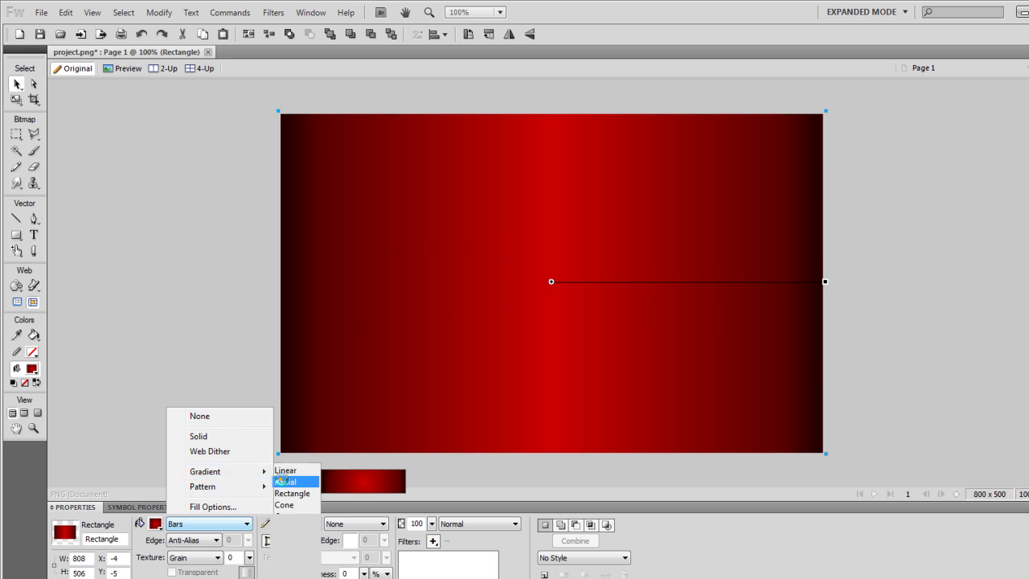
pyautogui.click(285, 482)
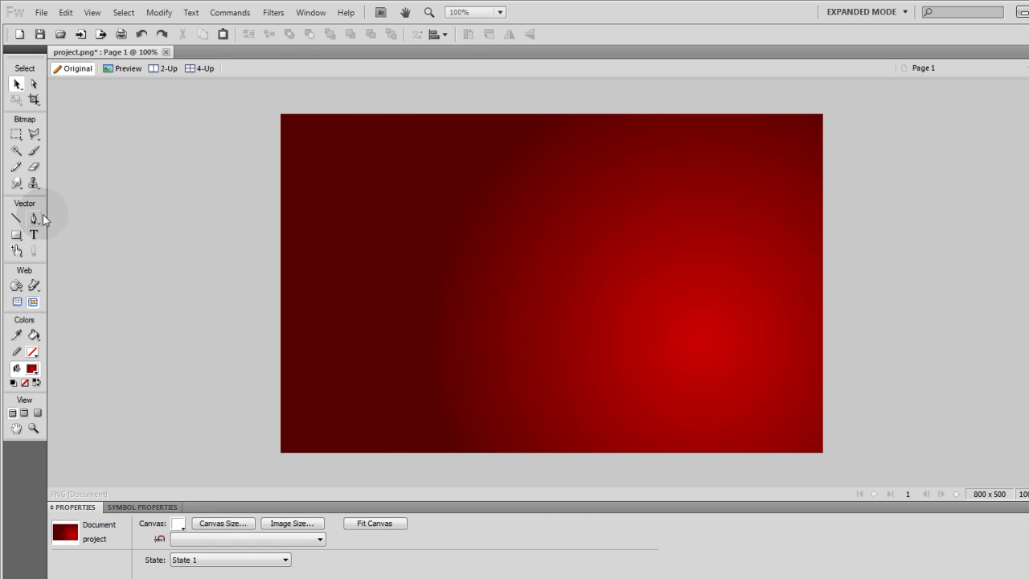
# - With the Pen tool, anchor at the right edge, curve to lower left, then add two corner points below the canvas
pyautogui.click(35, 218)
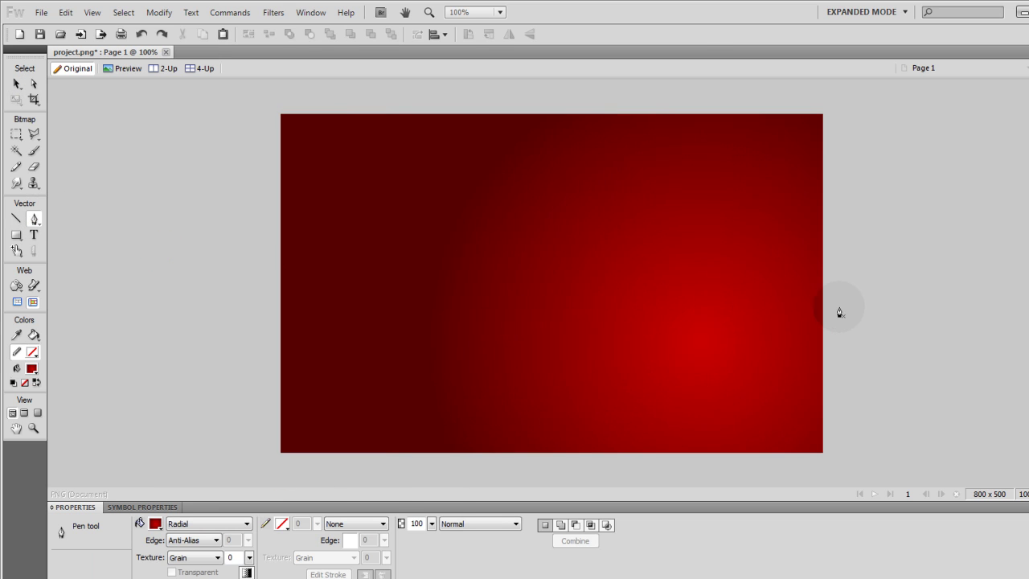
pyautogui.click(837, 211)
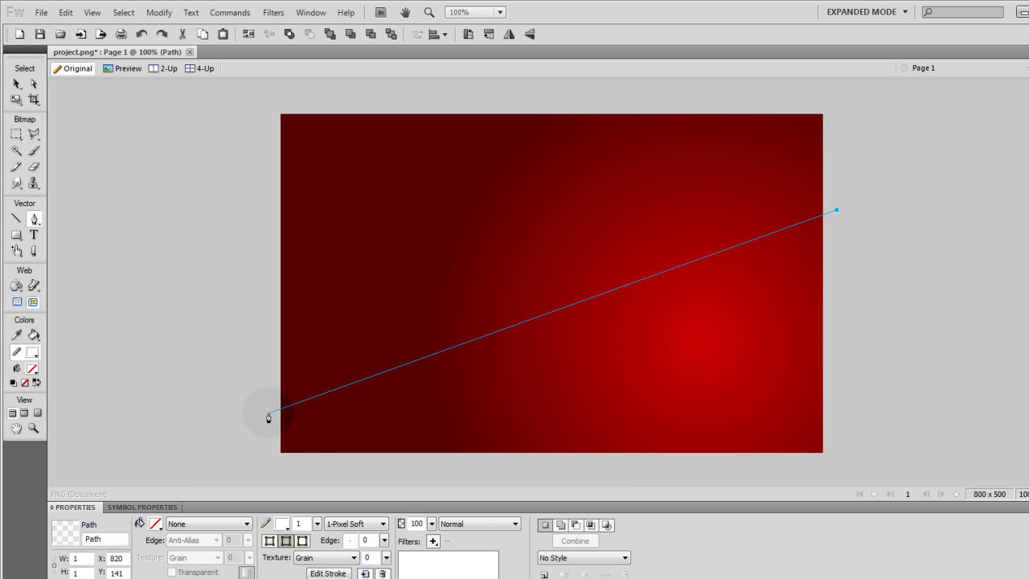
pyautogui.hotkey('ctrl', '-')
pyautogui.hotkey('ctrl', '-')
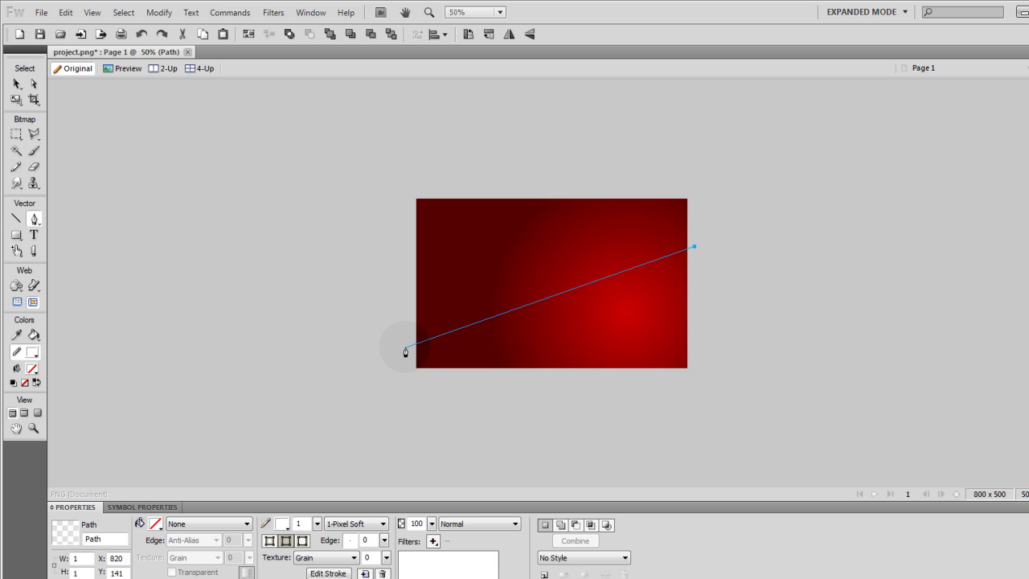
pyautogui.moveTo(405, 349); pyautogui.dragTo(172, 345)
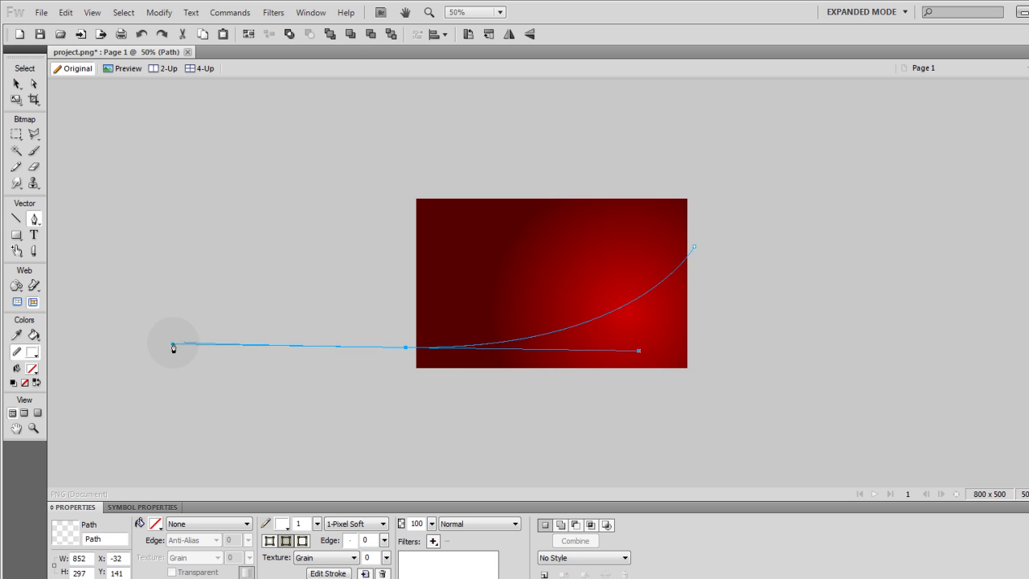
pyautogui.click(405, 348)
pyautogui.click(407, 375)
pyautogui.click(699, 374)
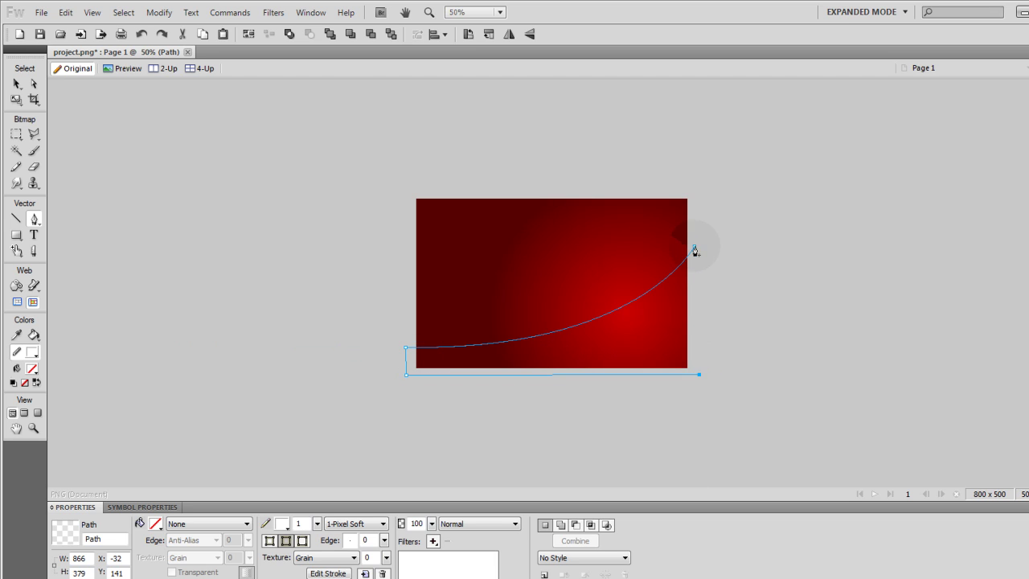
# - Close the path and give it an Ellipse gradient with both stops sampled from dark background reds
pyautogui.click(692, 249)
pyautogui.click(21, 88)
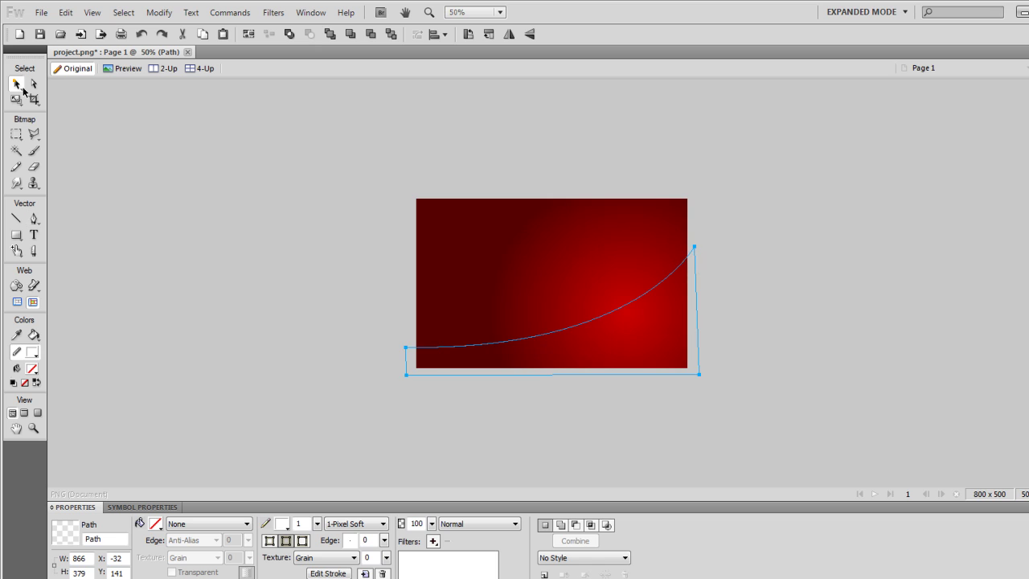
pyautogui.click(156, 524)
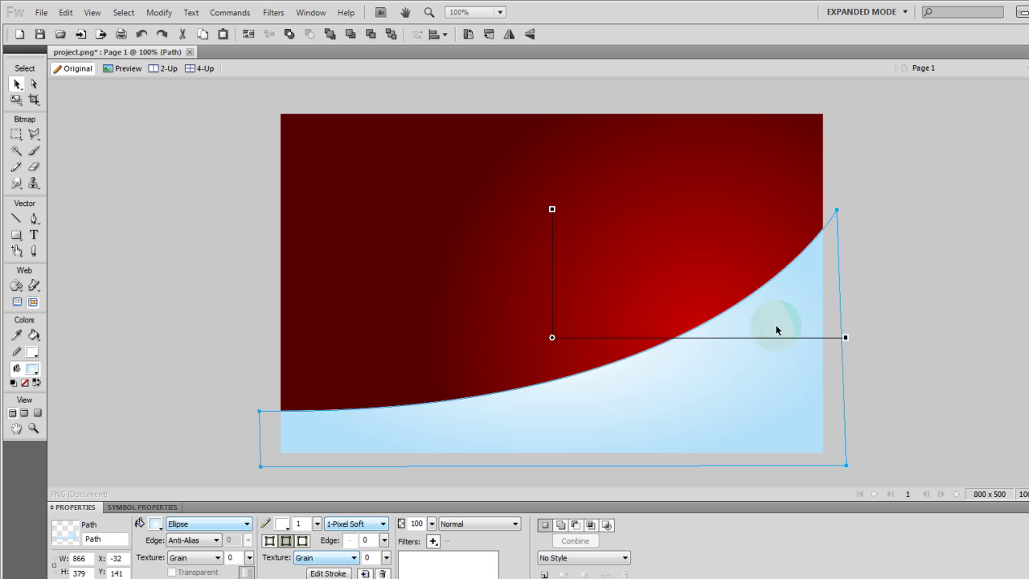
pyautogui.click(150, 524)
pyautogui.click(163, 441)
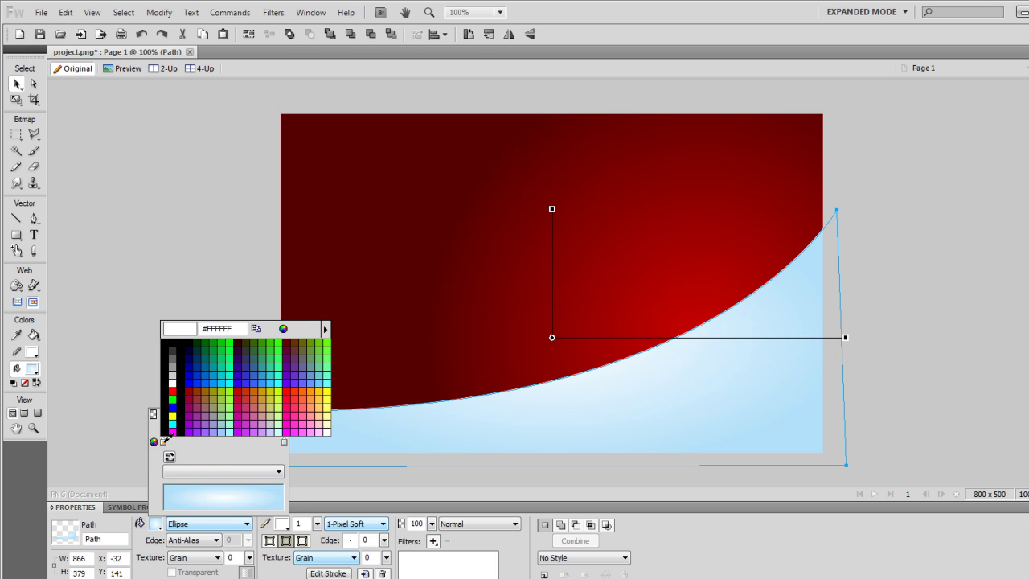
pyautogui.click(519, 287)
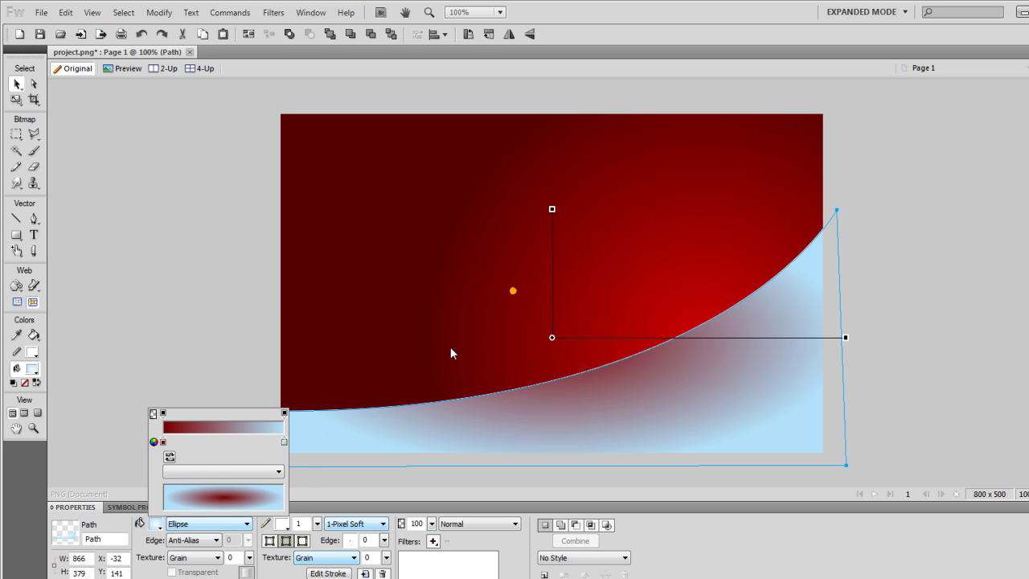
pyautogui.click(284, 442)
pyautogui.click(304, 132)
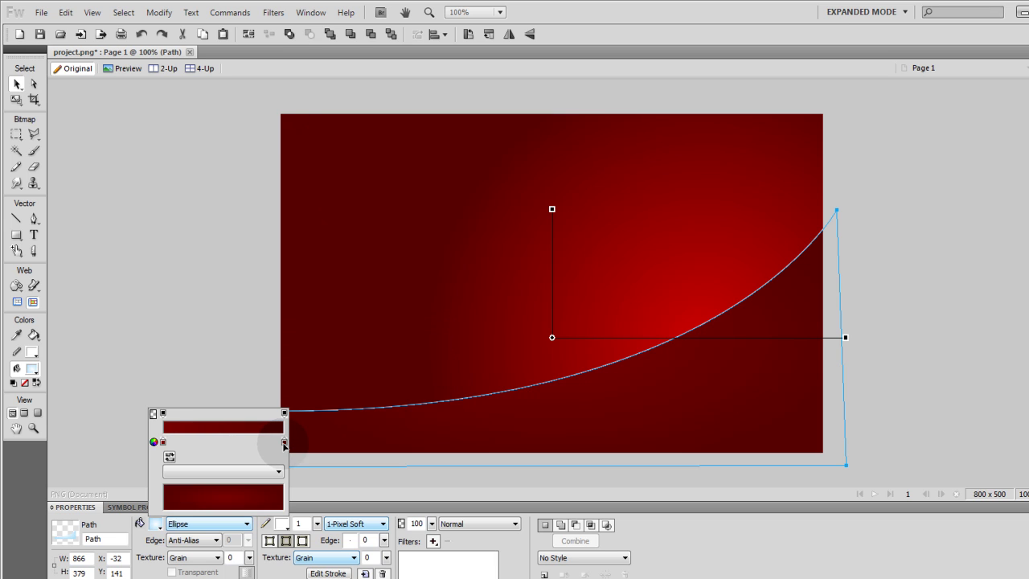
# - Darken the right stop to Red 53 and move the gradient centre toward the lower right
pyautogui.click(284, 443)
pyautogui.click(407, 329)
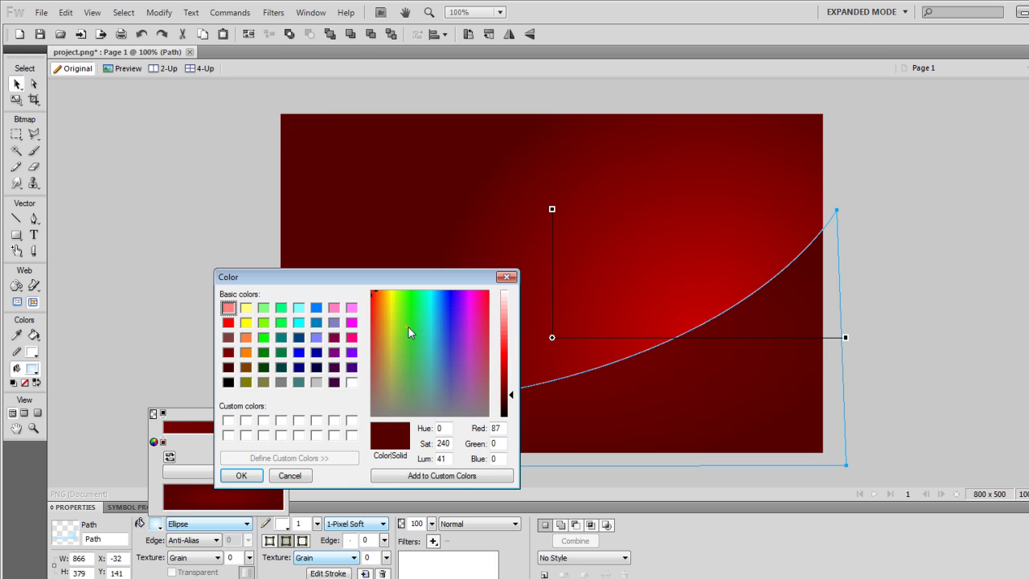
pyautogui.moveTo(523, 394); pyautogui.dragTo(521, 403)
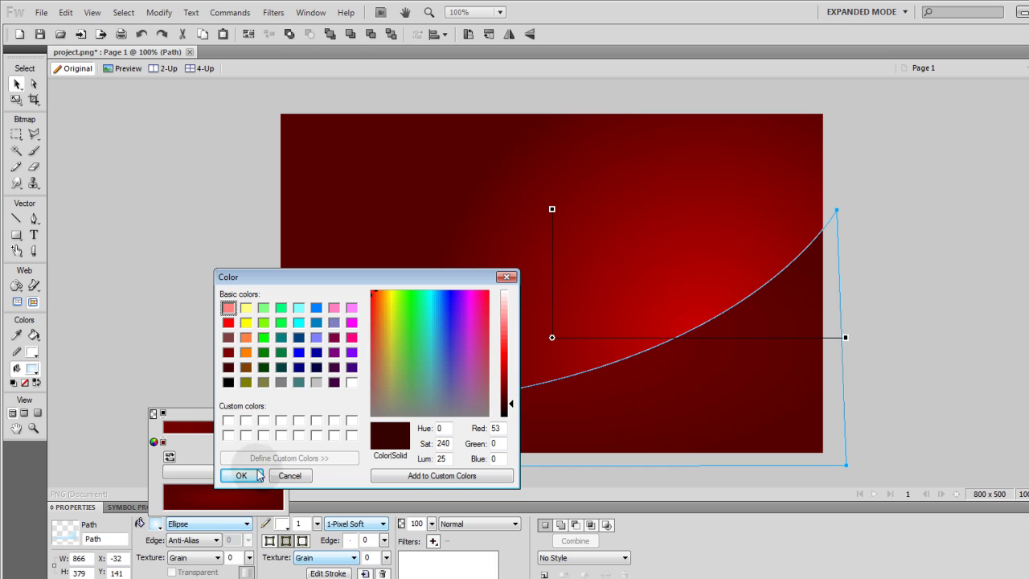
pyautogui.click(241, 475)
pyautogui.click(17, 84)
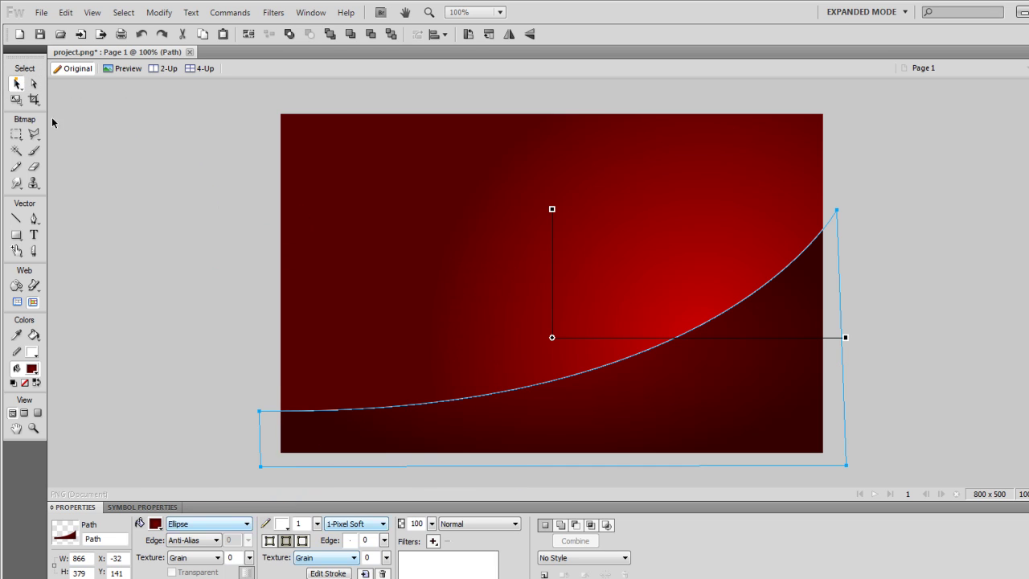
pyautogui.moveTo(551, 337); pyautogui.dragTo(642, 377)
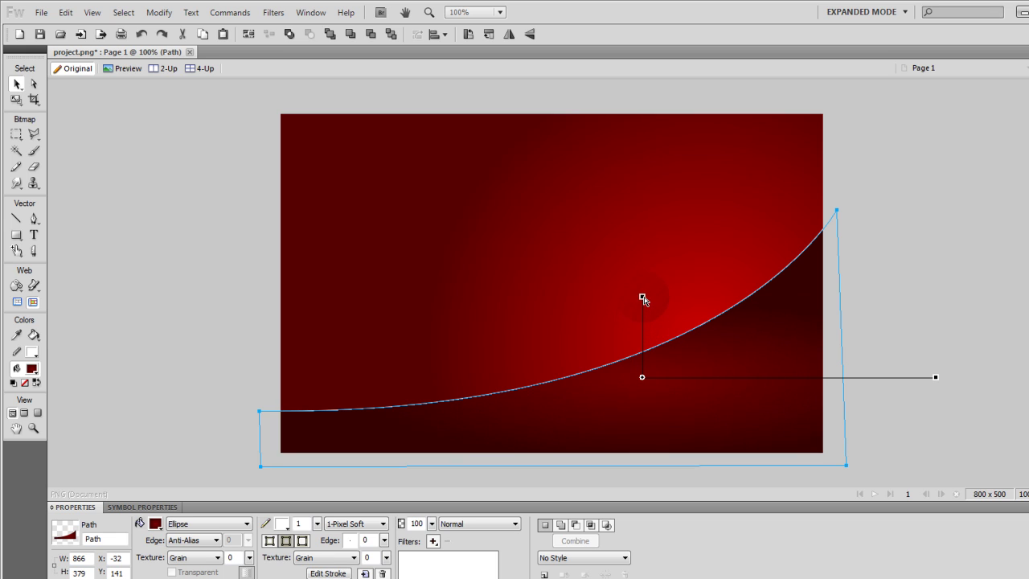
pyautogui.moveTo(644, 379); pyautogui.dragTo(691, 388)
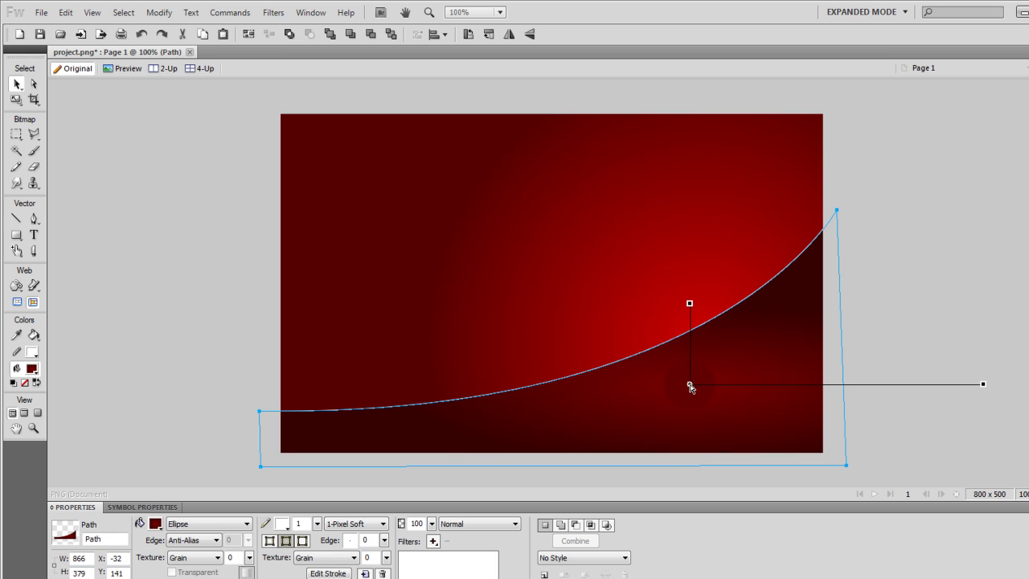
# - Give the curve an orange 3-pixel stroke
pyautogui.click(281, 524)
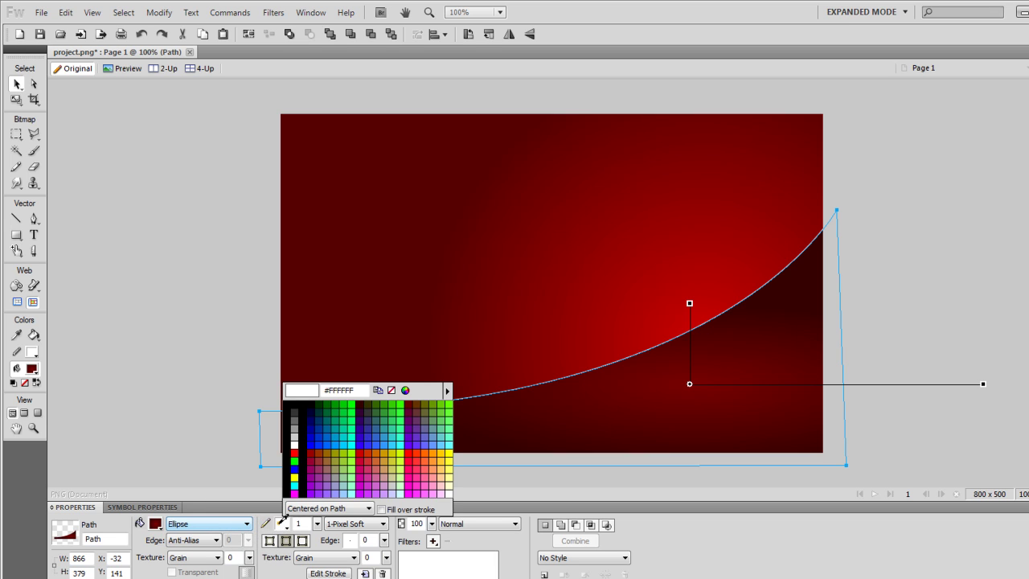
pyautogui.click(439, 453)
pyautogui.moveTo(317, 524); pyautogui.dragTo(319, 519)
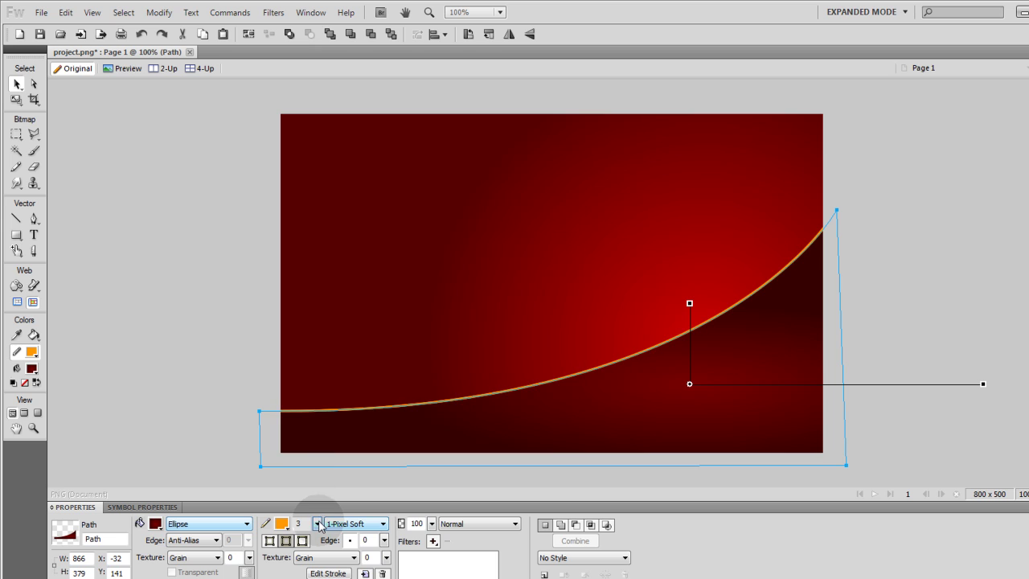
# - Change the curve's stroke to Fluid Splatter and thin it to 2 pixels
pyautogui.click(384, 524)
pyautogui.moveTo(367, 488)
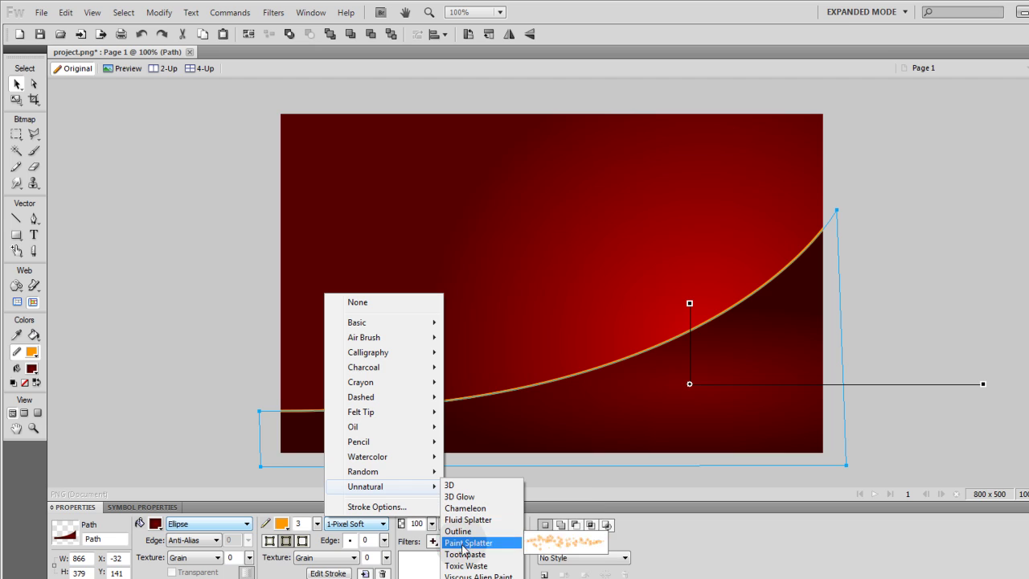
pyautogui.click(471, 520)
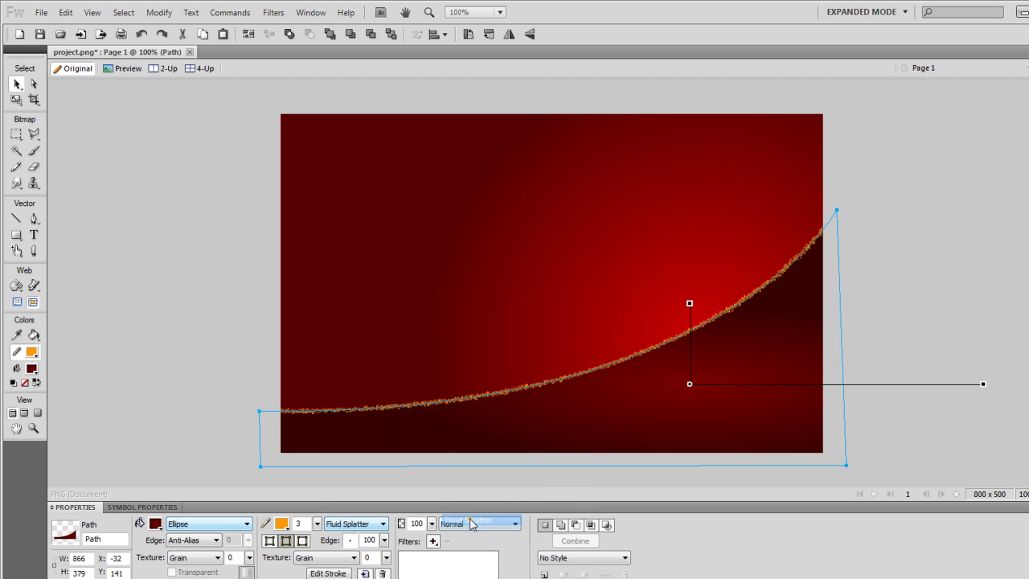
pyautogui.moveTo(318, 524); pyautogui.dragTo(320, 528)
pyautogui.click(200, 335)
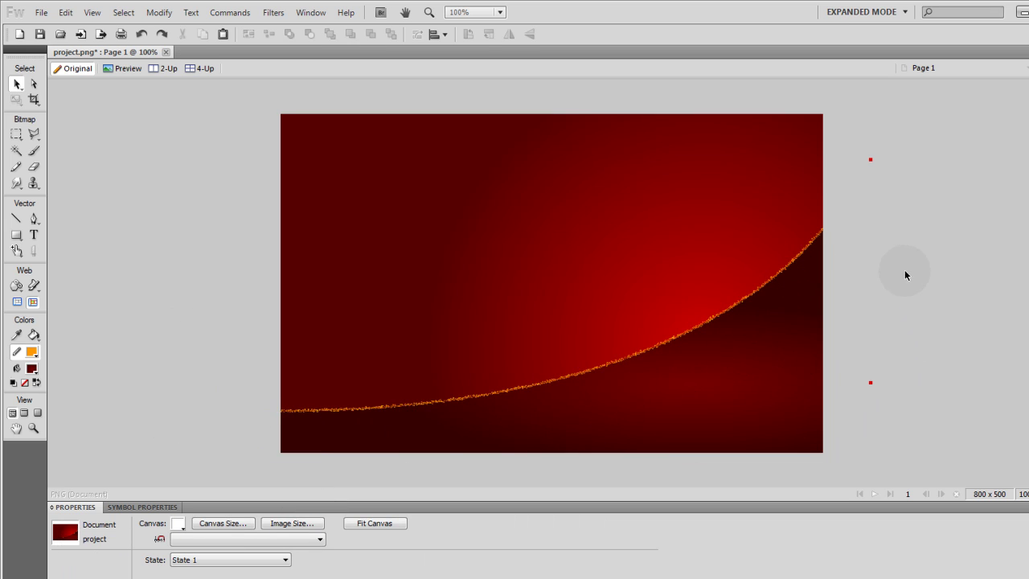
# - Drag the heart box group from the pasteboard to X 169, Y 86, undoing a stray move
pyautogui.click(979, 295)
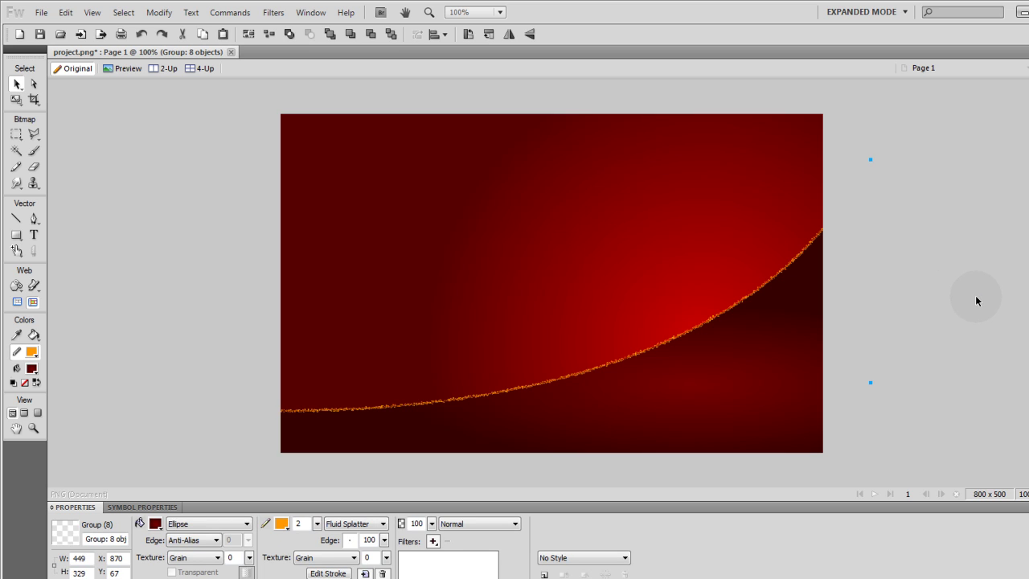
pyautogui.moveTo(975, 295); pyautogui.dragTo(633, 298)
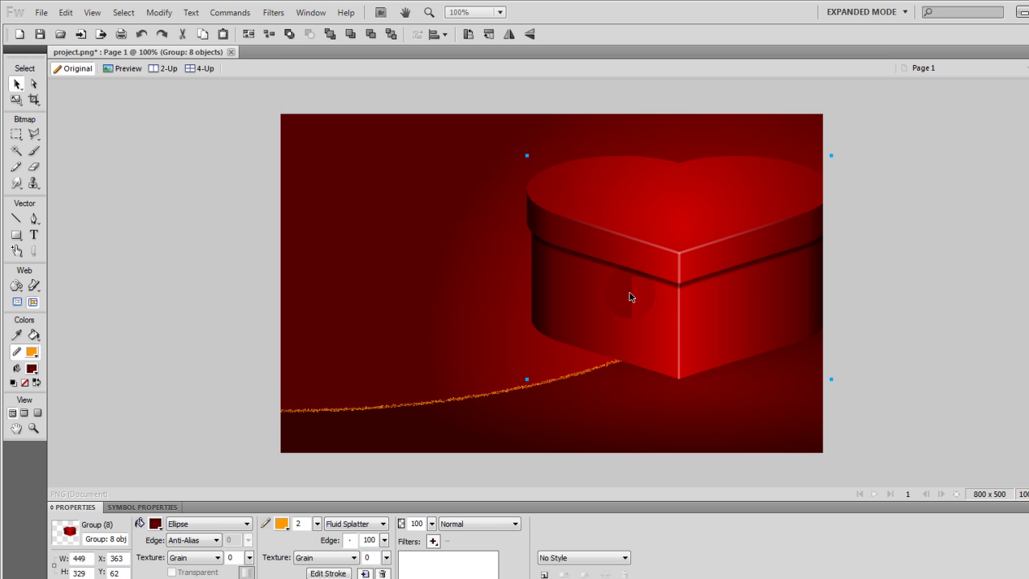
pyautogui.moveTo(630, 298); pyautogui.dragTo(496, 316)
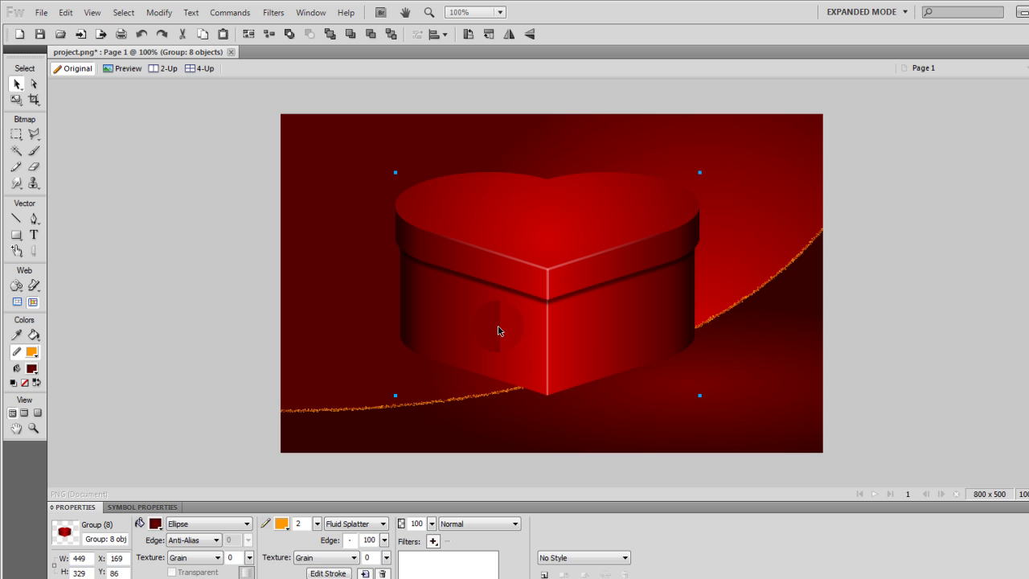
pyautogui.moveTo(498, 331); pyautogui.dragTo(985, 338)
pyautogui.hotkey('ctrl', 'z')
# - Flatten the heart box group into one image and scale it to 269 x 197 at the lower right
pyautogui.click(158, 13)
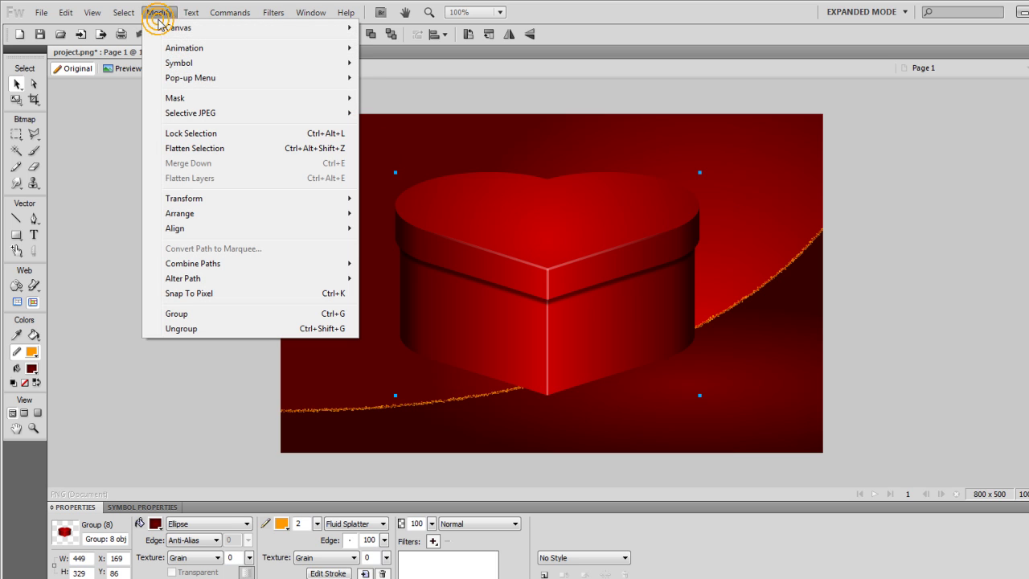
pyautogui.click(194, 148)
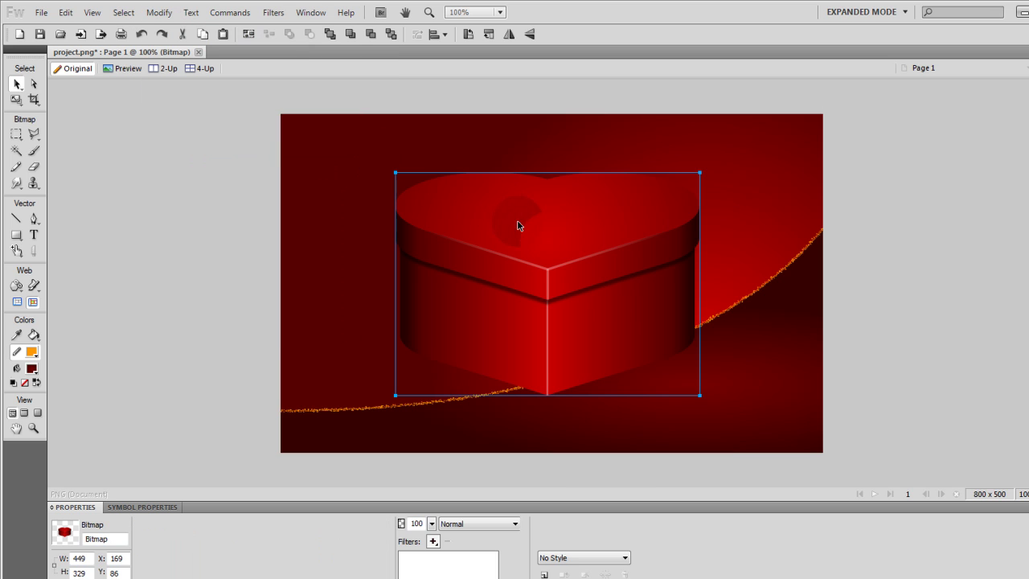
pyautogui.click(16, 99)
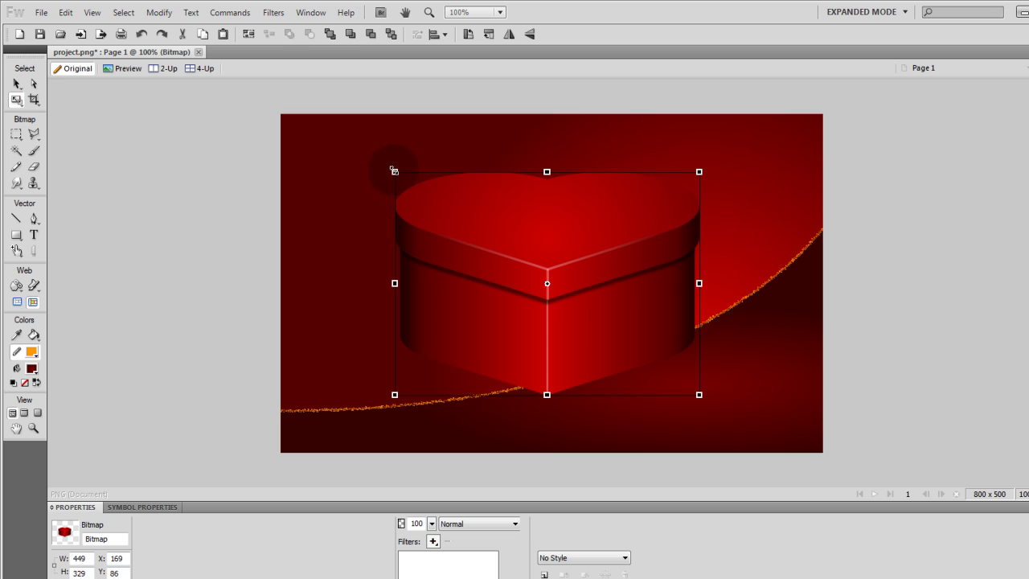
pyautogui.moveTo(394, 171); pyautogui.dragTo(768, 357)
pyautogui.click(14, 82)
# - Add a Drop Shadow filter to the heart box
pyautogui.click(434, 542)
pyautogui.moveTo(523, 496)
pyautogui.click(618, 496)
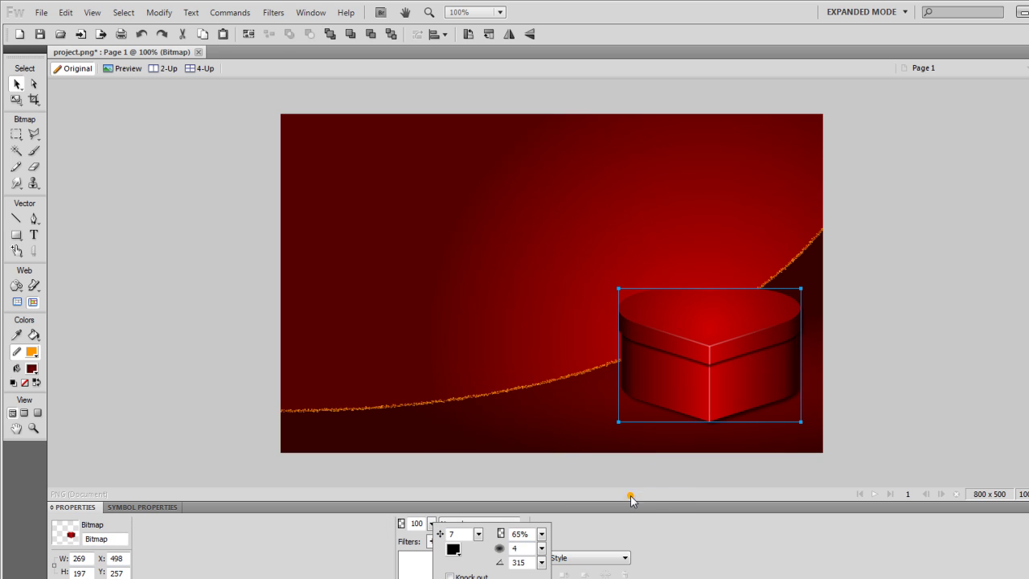
pyautogui.click(893, 388)
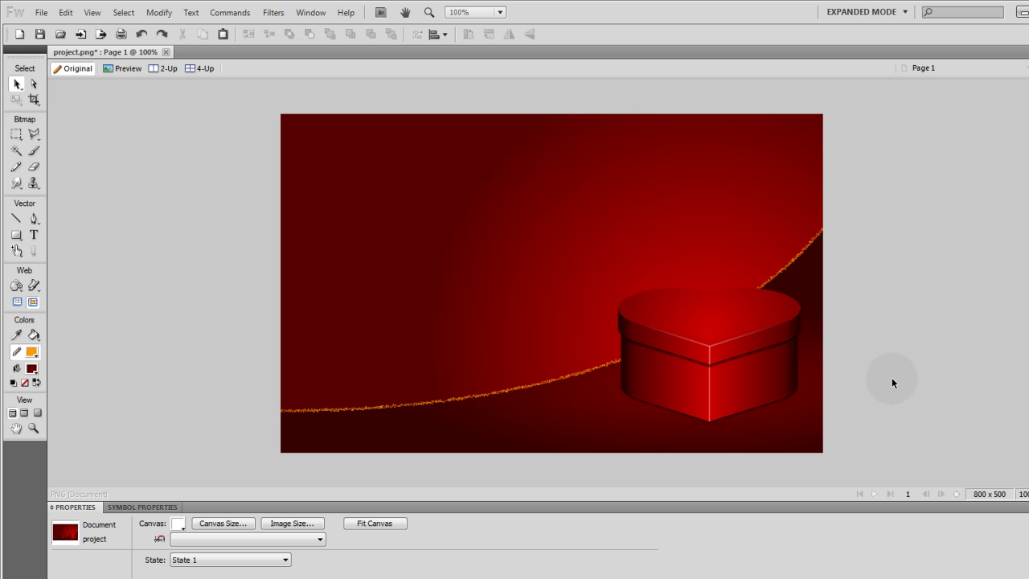
# - Drag the background rectangle's radial gradient centre to the card's upper left
pyautogui.click(722, 200)
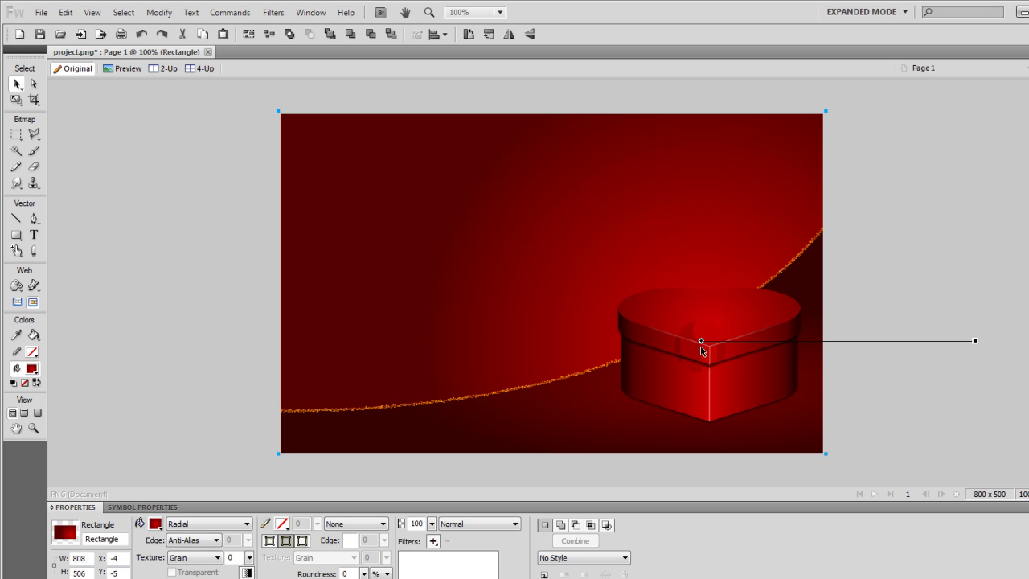
pyautogui.moveTo(702, 343); pyautogui.dragTo(614, 275)
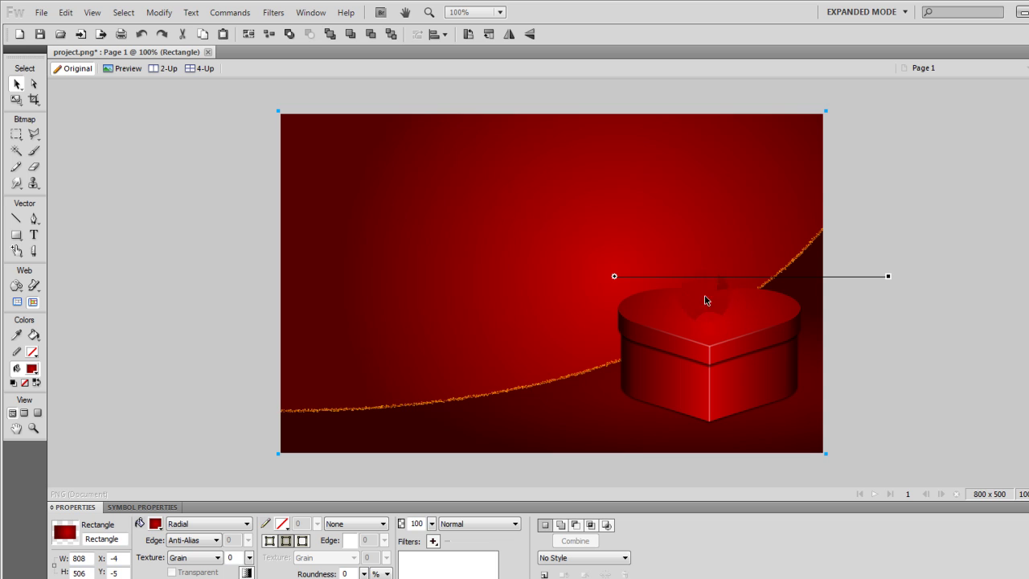
pyautogui.moveTo(614, 277); pyautogui.dragTo(345, 171)
pyautogui.click(273, 209)
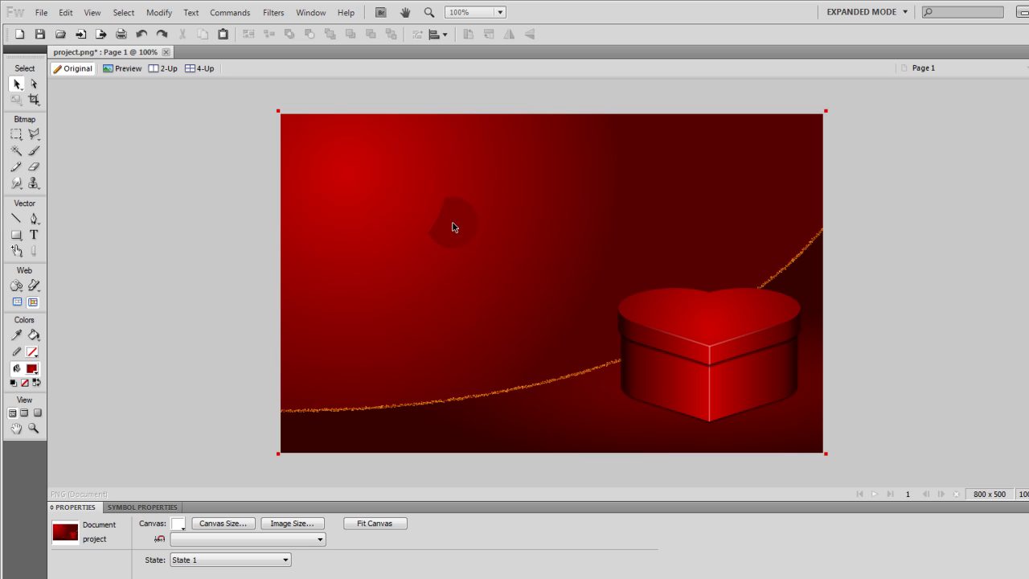
# - Draw a star about 238 x 226 near the card centre, above the heart box
pyautogui.click(16, 235)
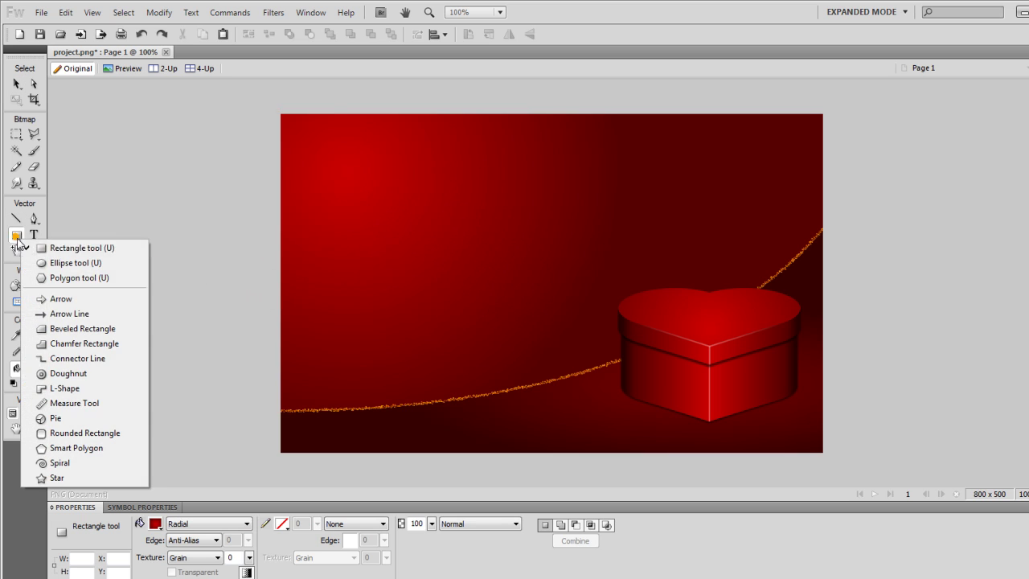
pyautogui.click(77, 483)
pyautogui.moveTo(471, 173); pyautogui.dragTo(634, 328)
pyautogui.press('v')
# - Make both star gradient stops white and set the outer stop's opacity to 0
pyautogui.click(155, 523)
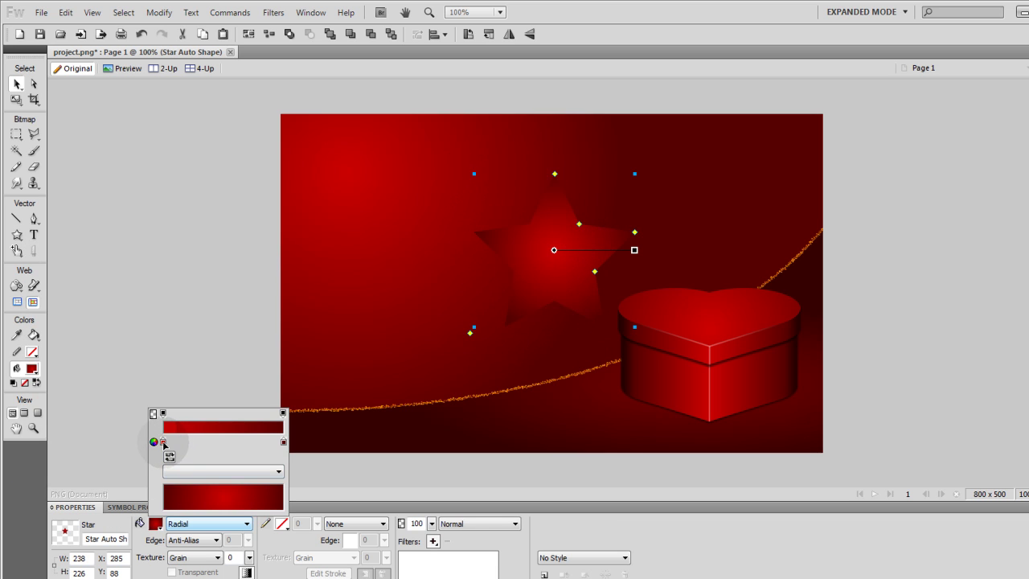
pyautogui.click(168, 444)
pyautogui.click(173, 382)
pyautogui.click(284, 443)
pyautogui.click(287, 444)
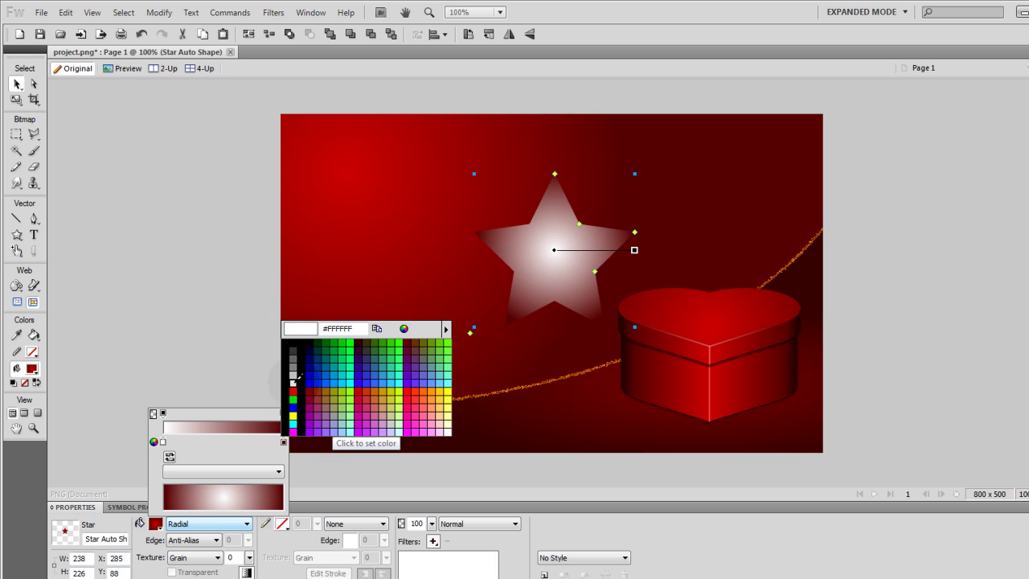
pyautogui.click(294, 382)
pyautogui.click(283, 413)
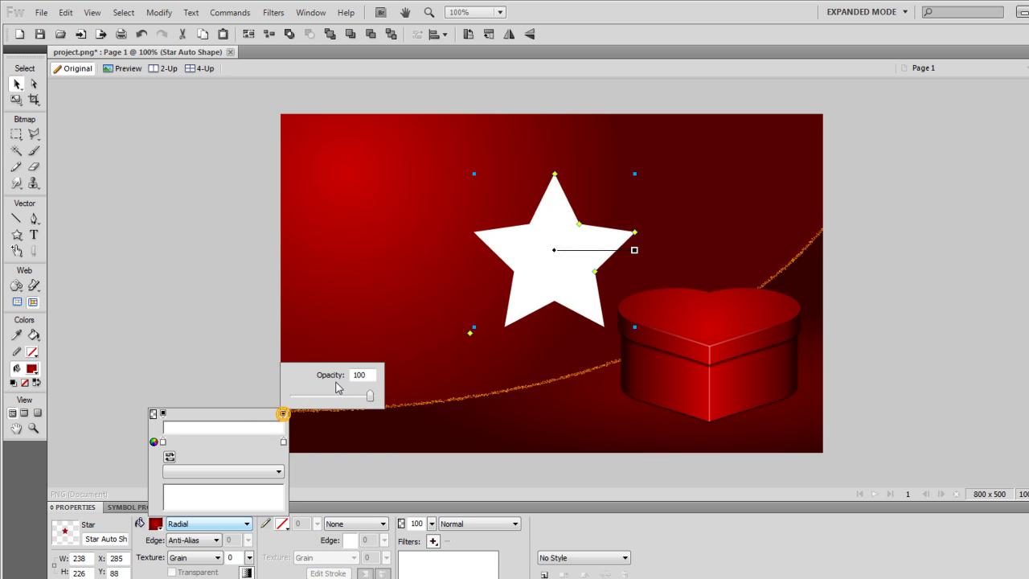
pyautogui.click(370, 399)
pyautogui.moveTo(370, 398); pyautogui.dragTo(248, 404)
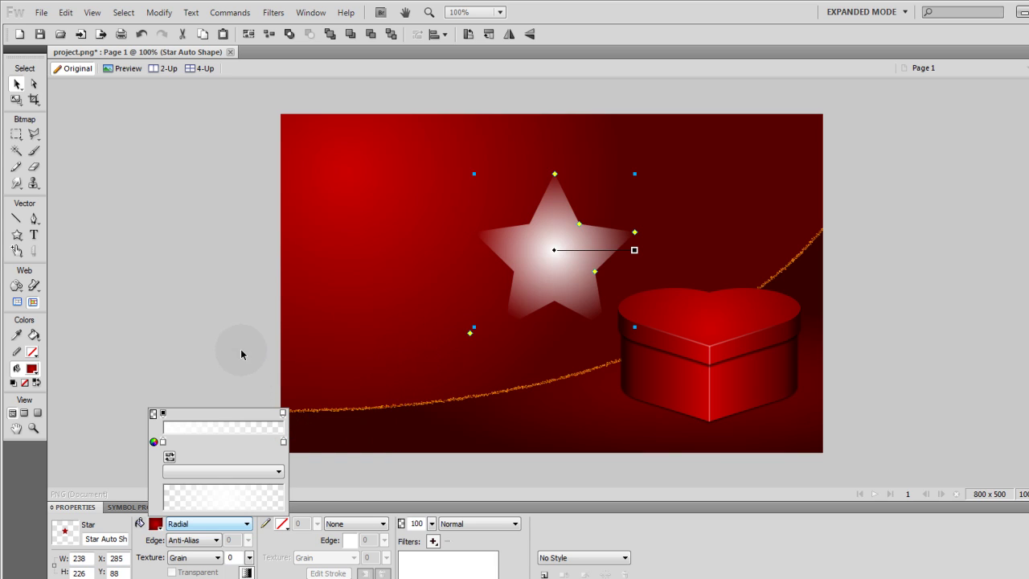
# - Drag the star's inner radius inward to make thin, sharp spikes, keeping the original point count
pyautogui.click(16, 84)
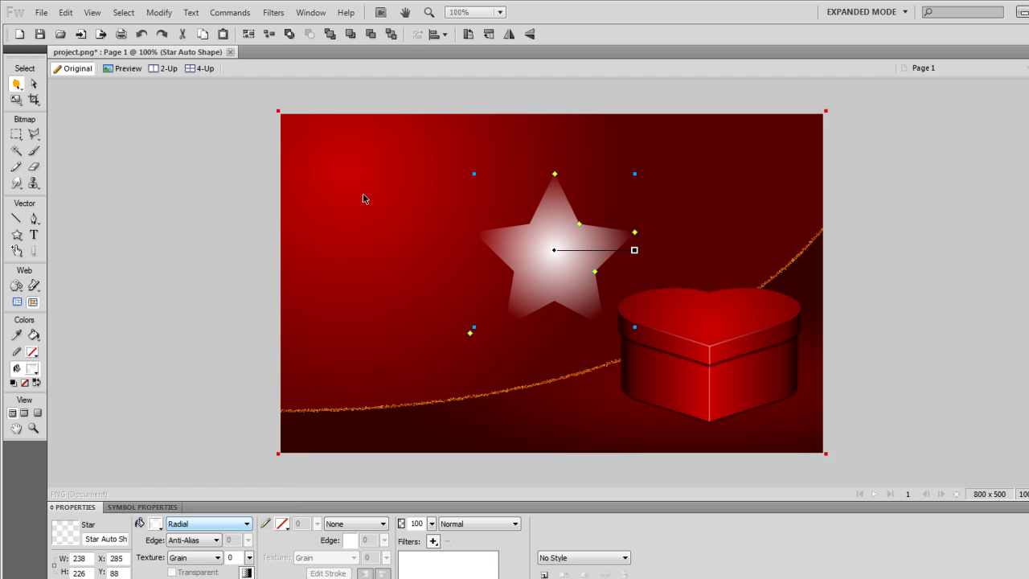
pyautogui.moveTo(578, 223); pyautogui.dragTo(553, 257)
pyautogui.moveTo(471, 333)
pyautogui.mouseDown()
pyautogui.moveTo(474, 344)
pyautogui.moveTo(471, 334)
pyautogui.mouseUp()
pyautogui.hotkey('ctrl', 'z')
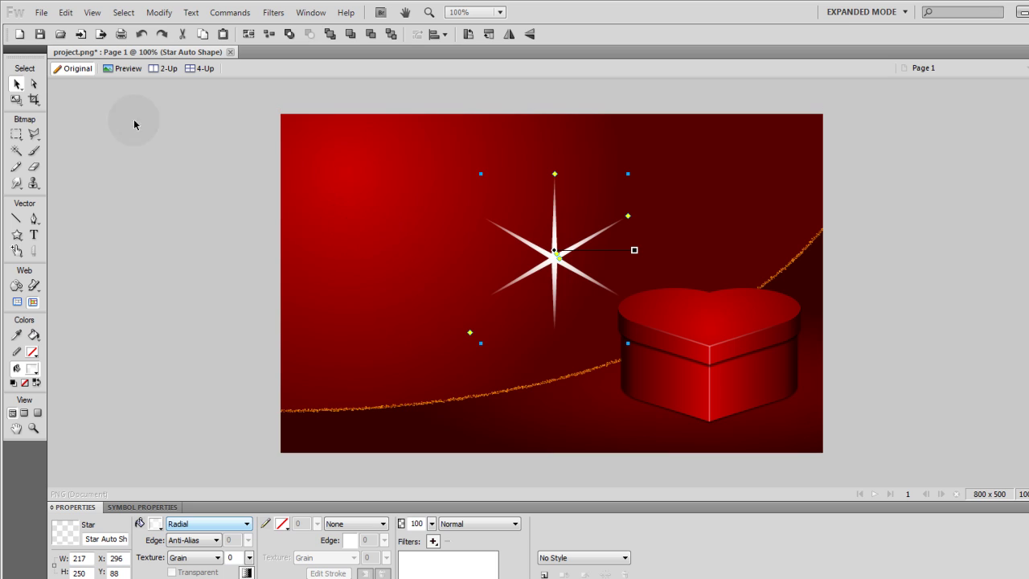
# - Scale a star copy to about two-thirds, rotate it about 23° clockwise, and select both stars
pyautogui.click(16, 99)
pyautogui.moveTo(628, 172); pyautogui.dragTo(581, 226)
pyautogui.moveTo(601, 191); pyautogui.dragTo(624, 232)
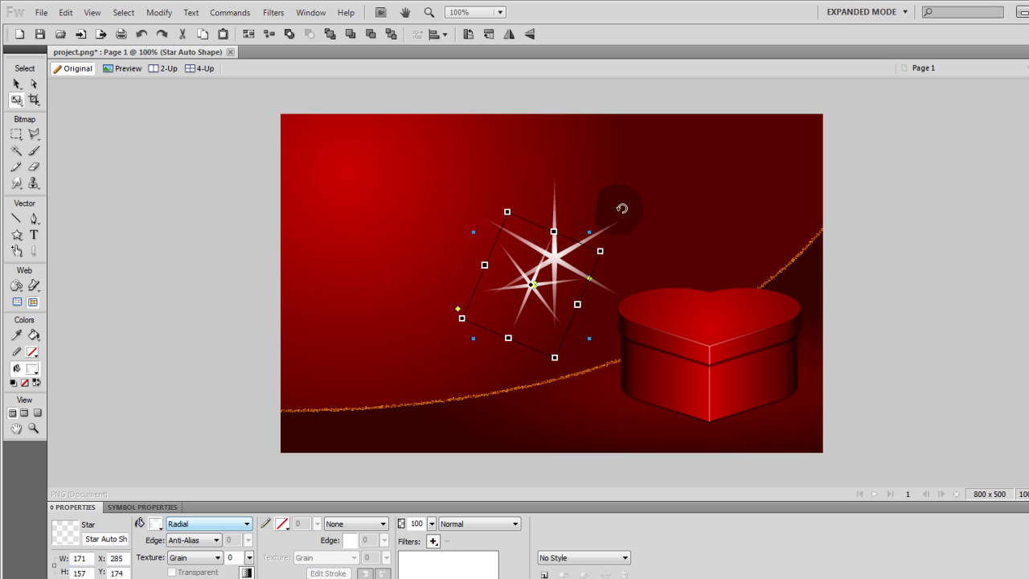
pyautogui.click(16, 84)
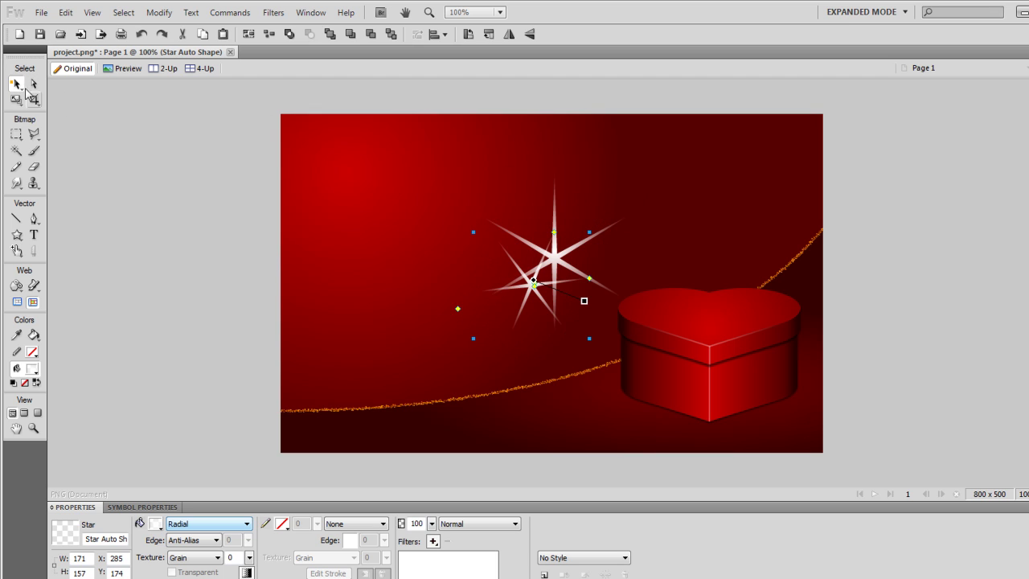
pyautogui.doubleClick(537, 283)
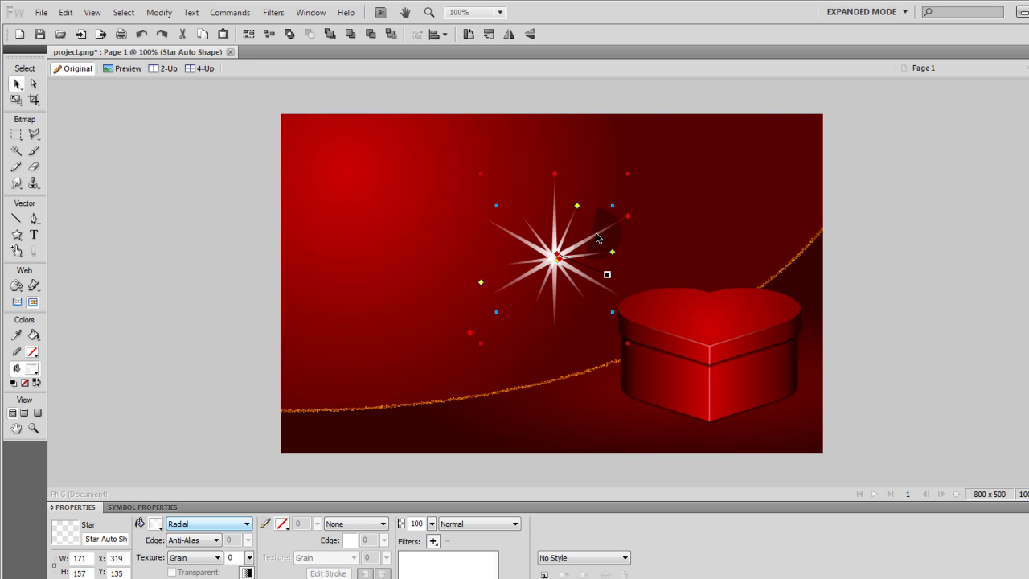
pyautogui.hotkey('ctrl', 'a')
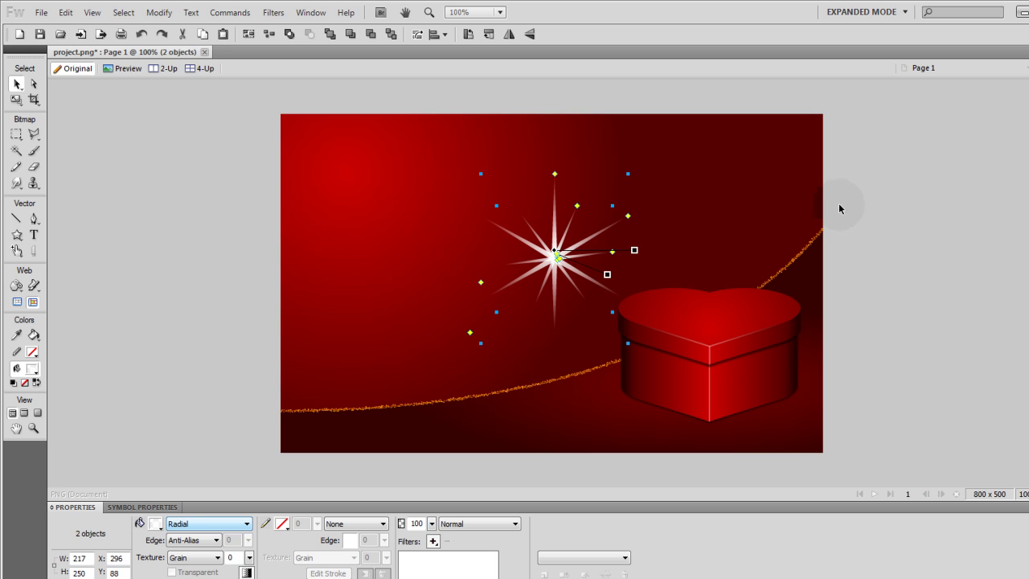
pyautogui.click(158, 12)
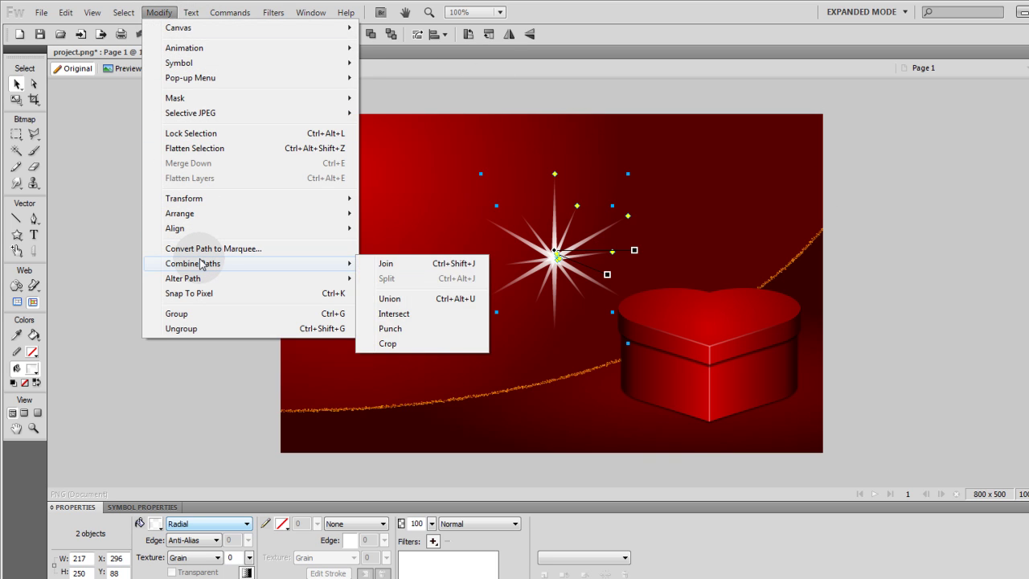
# - Flatten both stars into one sparkle, shrink it to a tiny twinkle, and place it on the gold curve
pyautogui.click(195, 148)
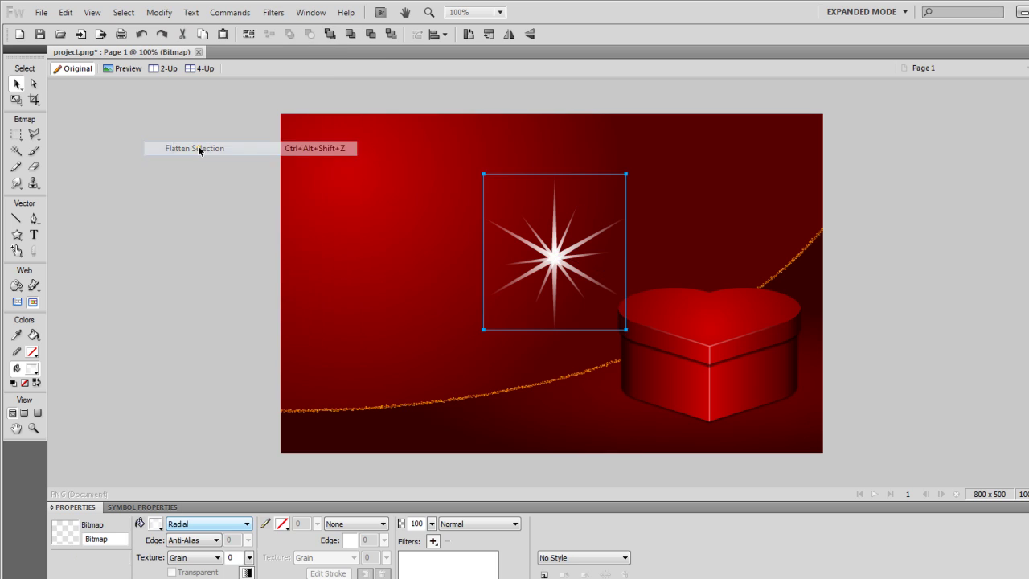
pyautogui.press('q')
pyautogui.moveTo(626, 172); pyautogui.dragTo(454, 400)
pyautogui.click(17, 84)
pyautogui.click(150, 290)
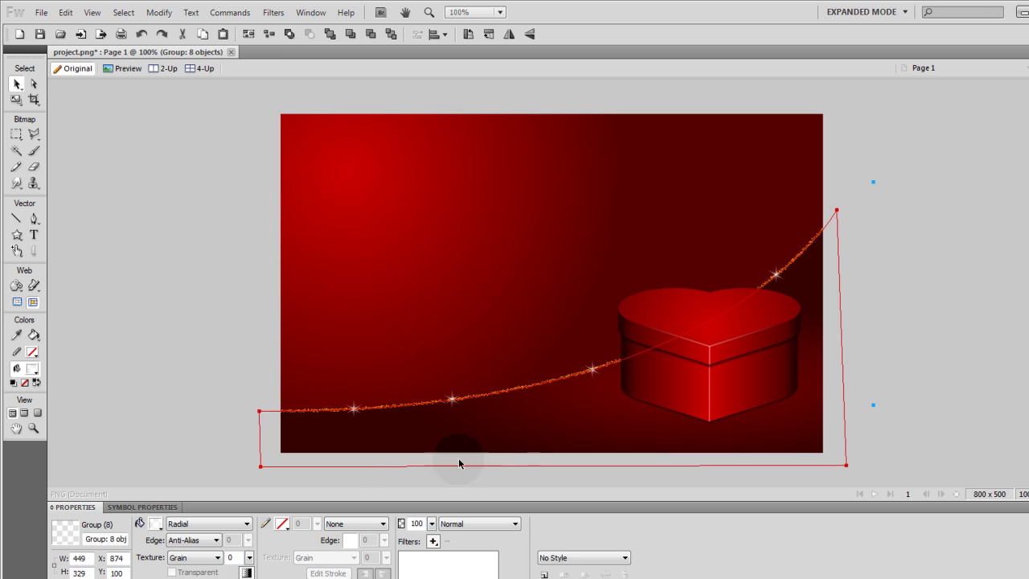
# - Drag the red background's radial gradient centre right to the top centre of the card
pyautogui.click(523, 430)
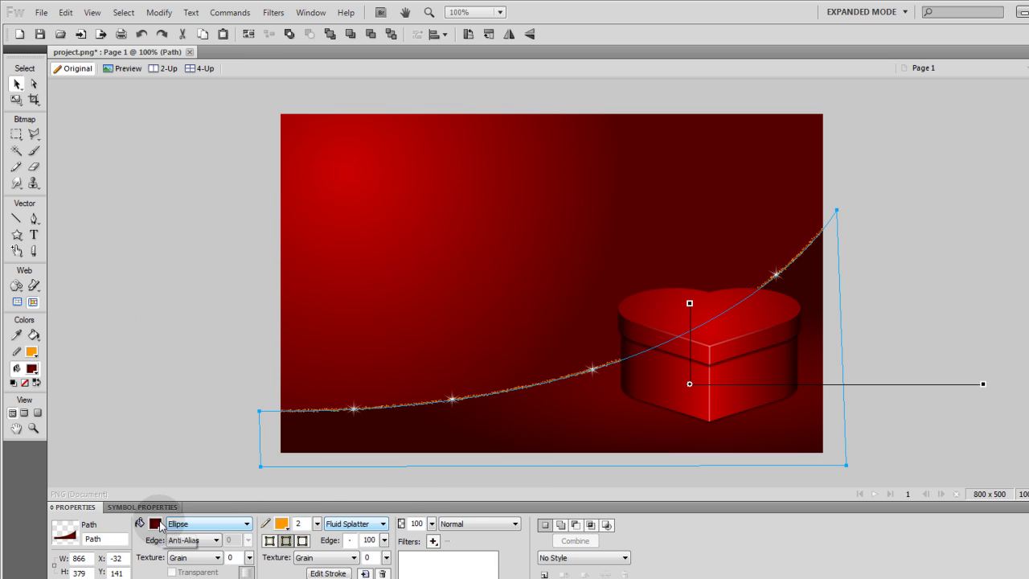
pyautogui.click(410, 300)
pyautogui.moveTo(342, 171); pyautogui.dragTo(573, 210)
pyautogui.click(965, 301)
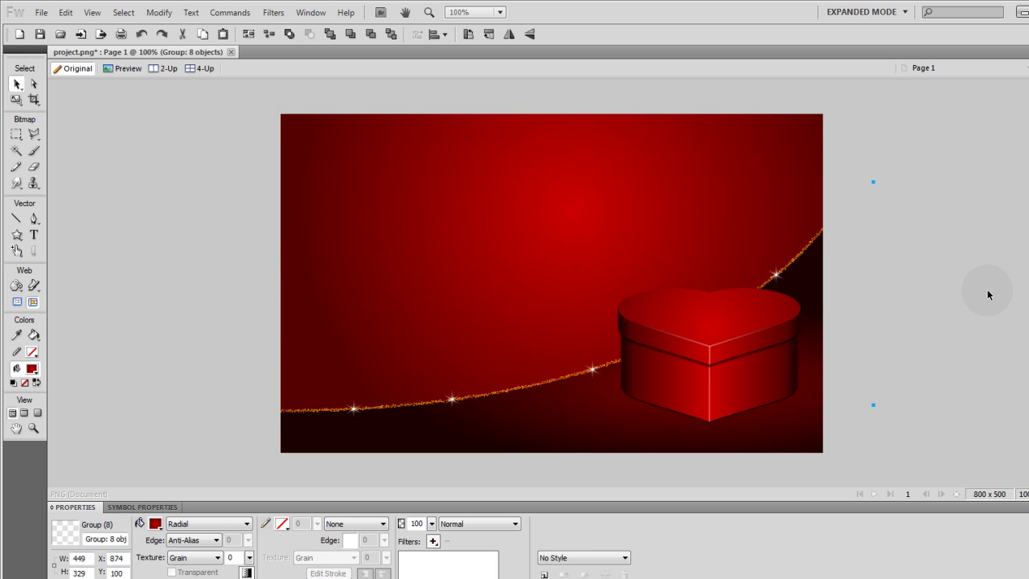